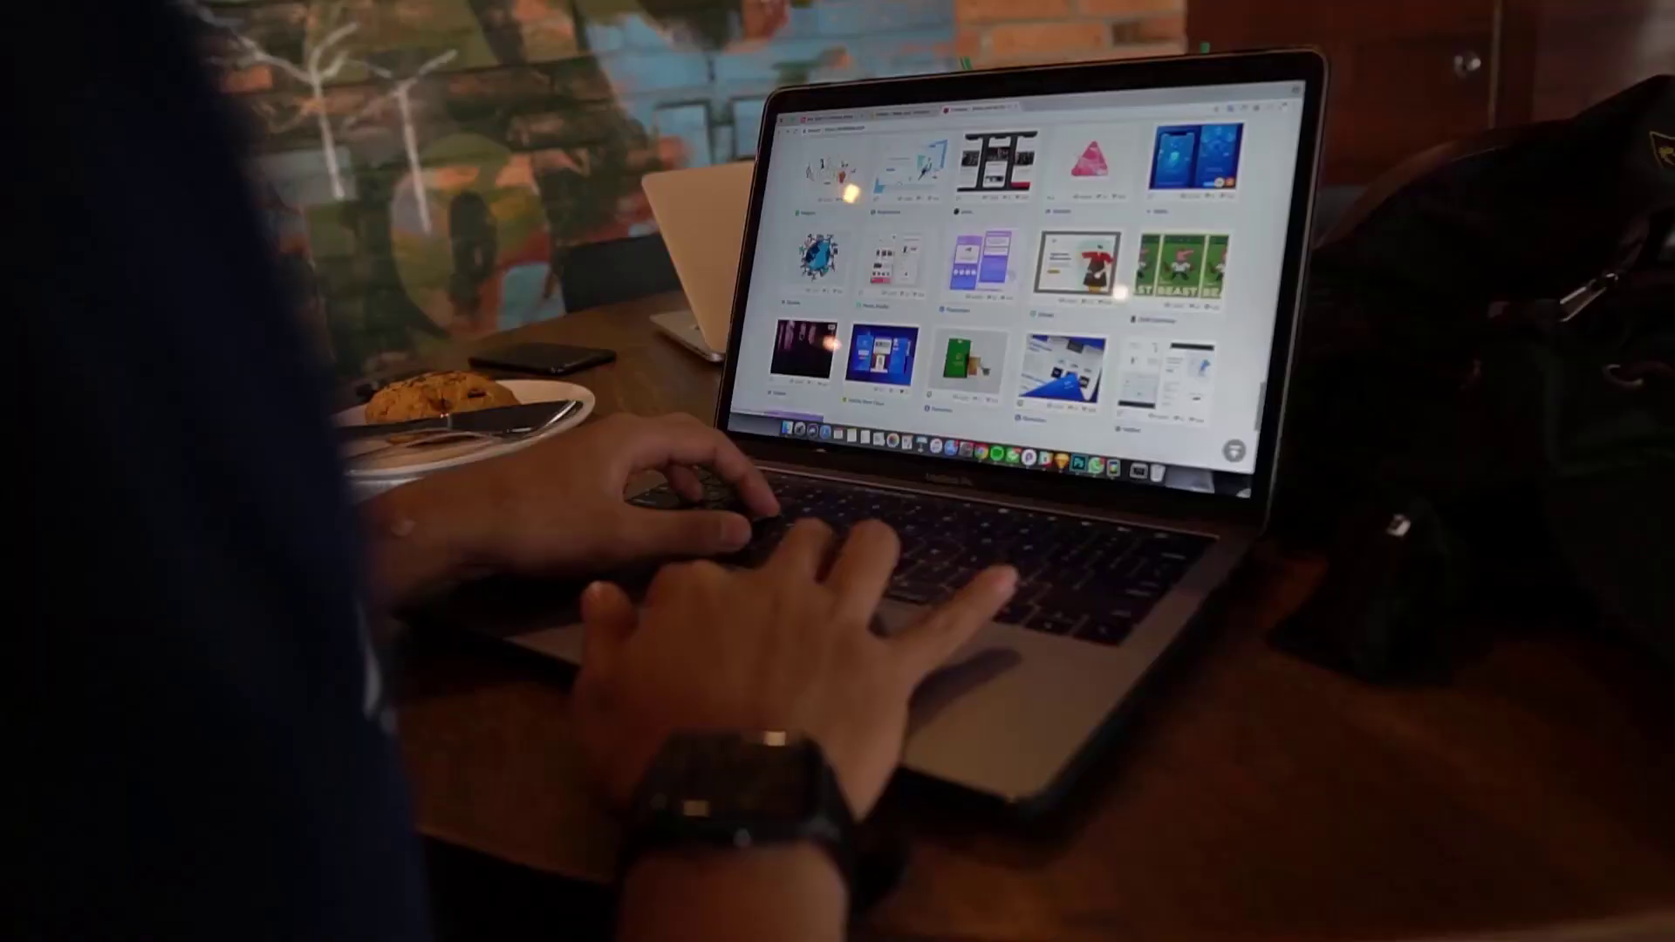
# - Open Brave in a new tab and search Google for 'pirateship'
pyautogui.scroll(-5, 1012, 262)
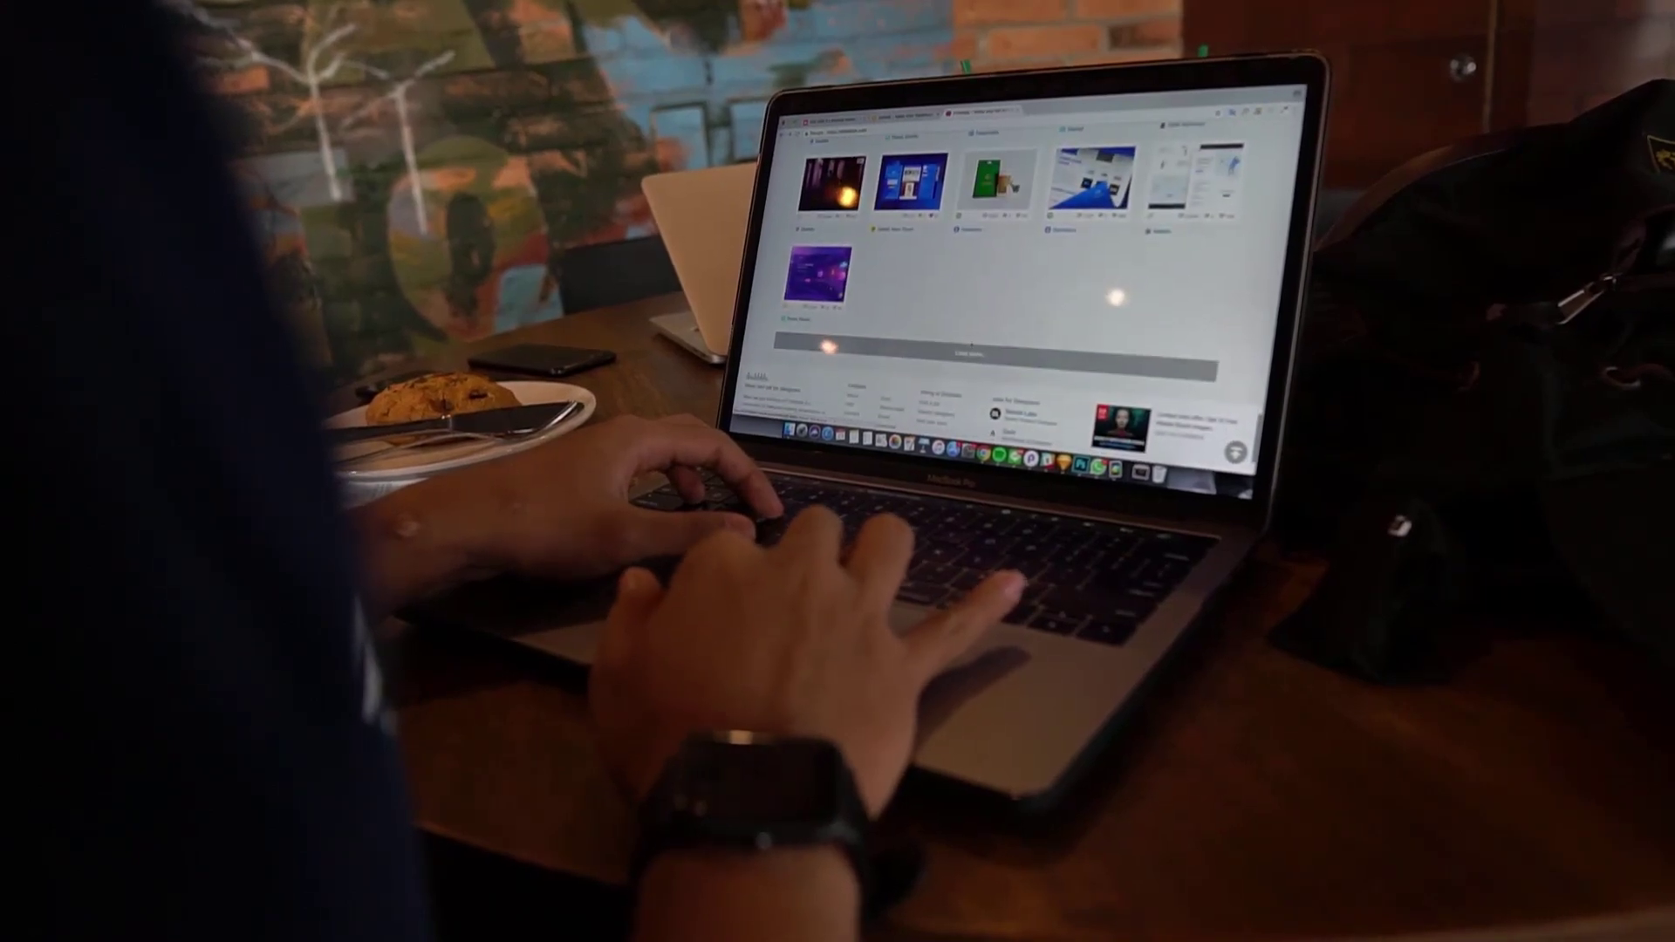
pyautogui.scroll(3, 1012, 262)
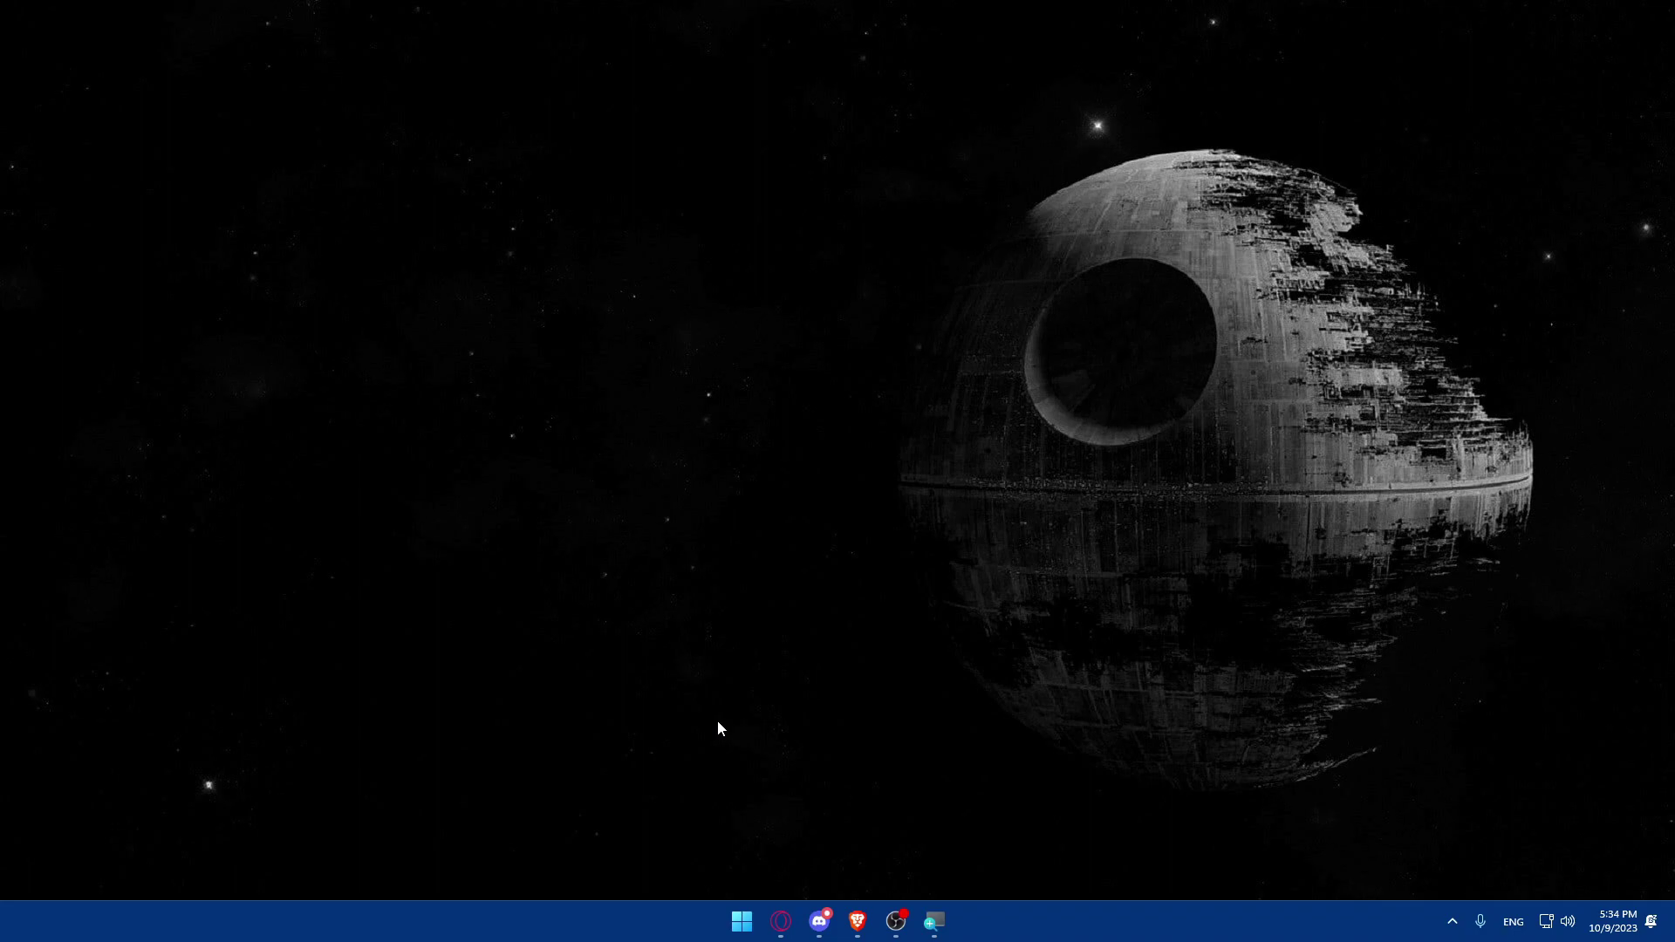
pyautogui.press('super+3')
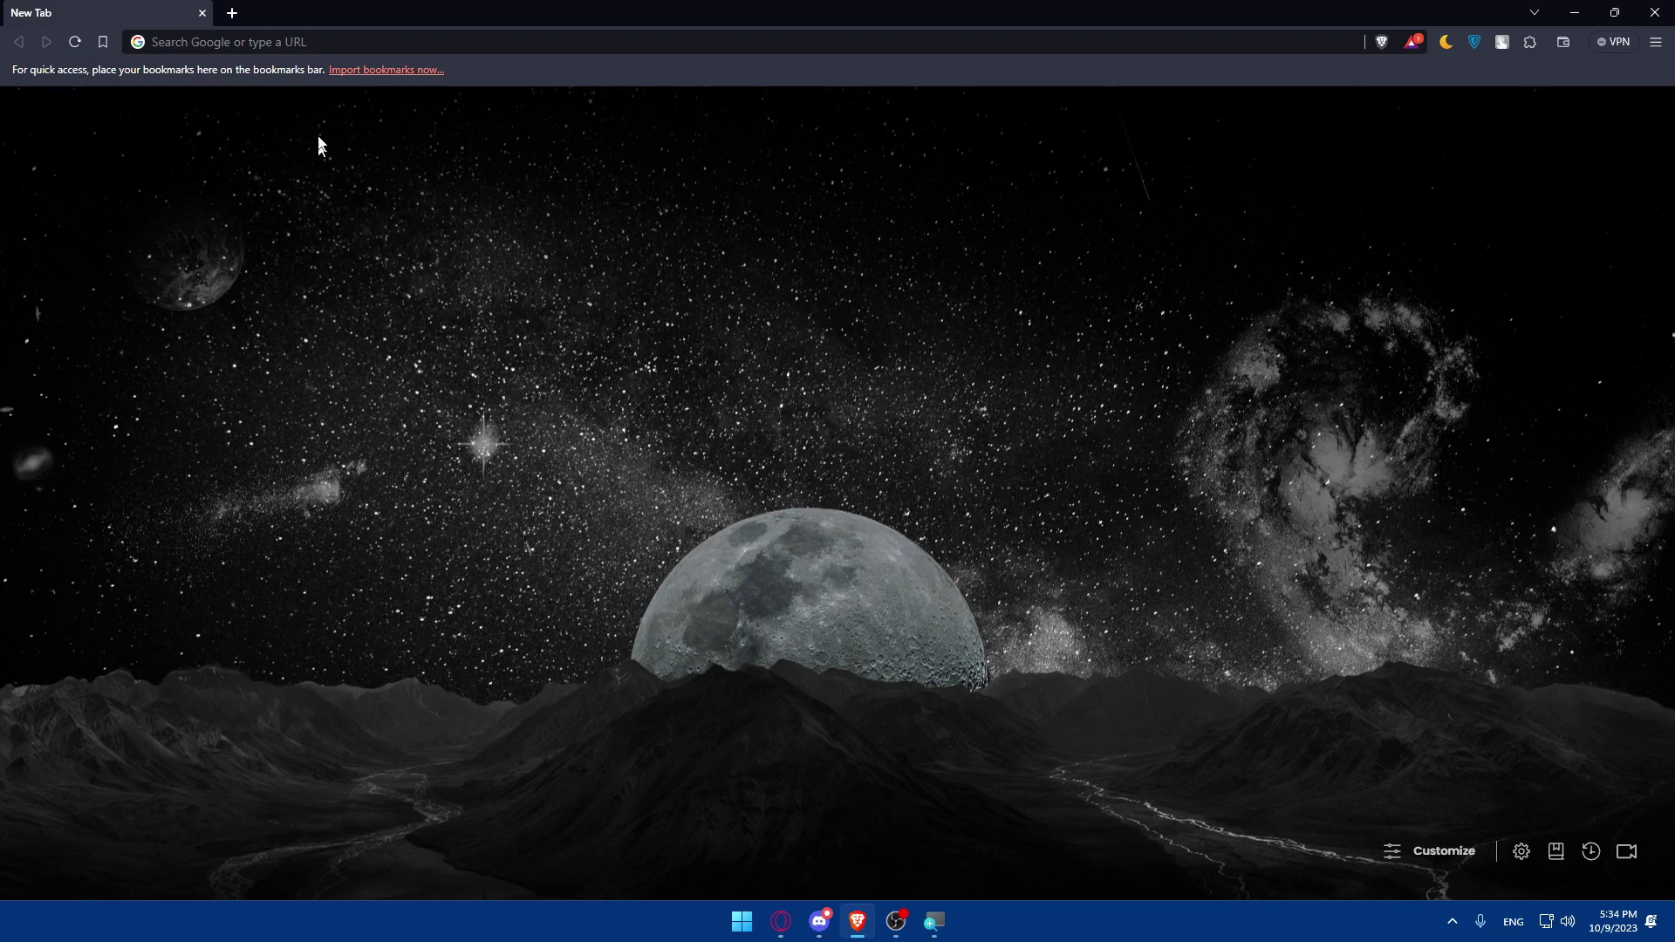
pyautogui.click(336, 36)
pyautogui.write('pi')
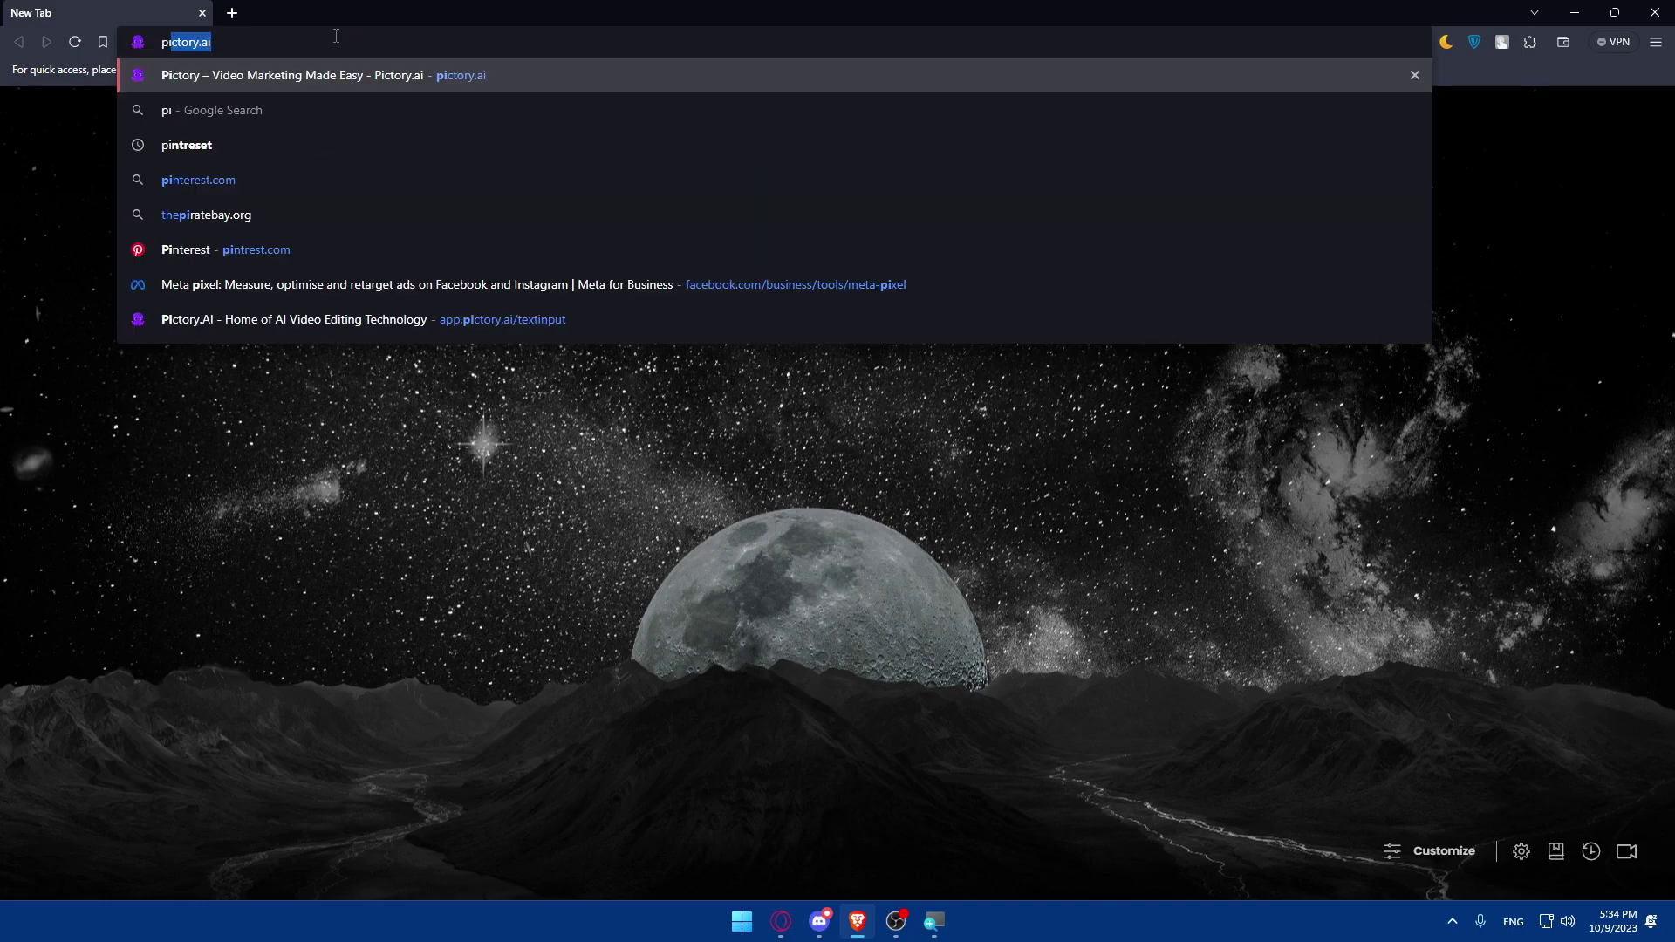
pyautogui.write('rateship')
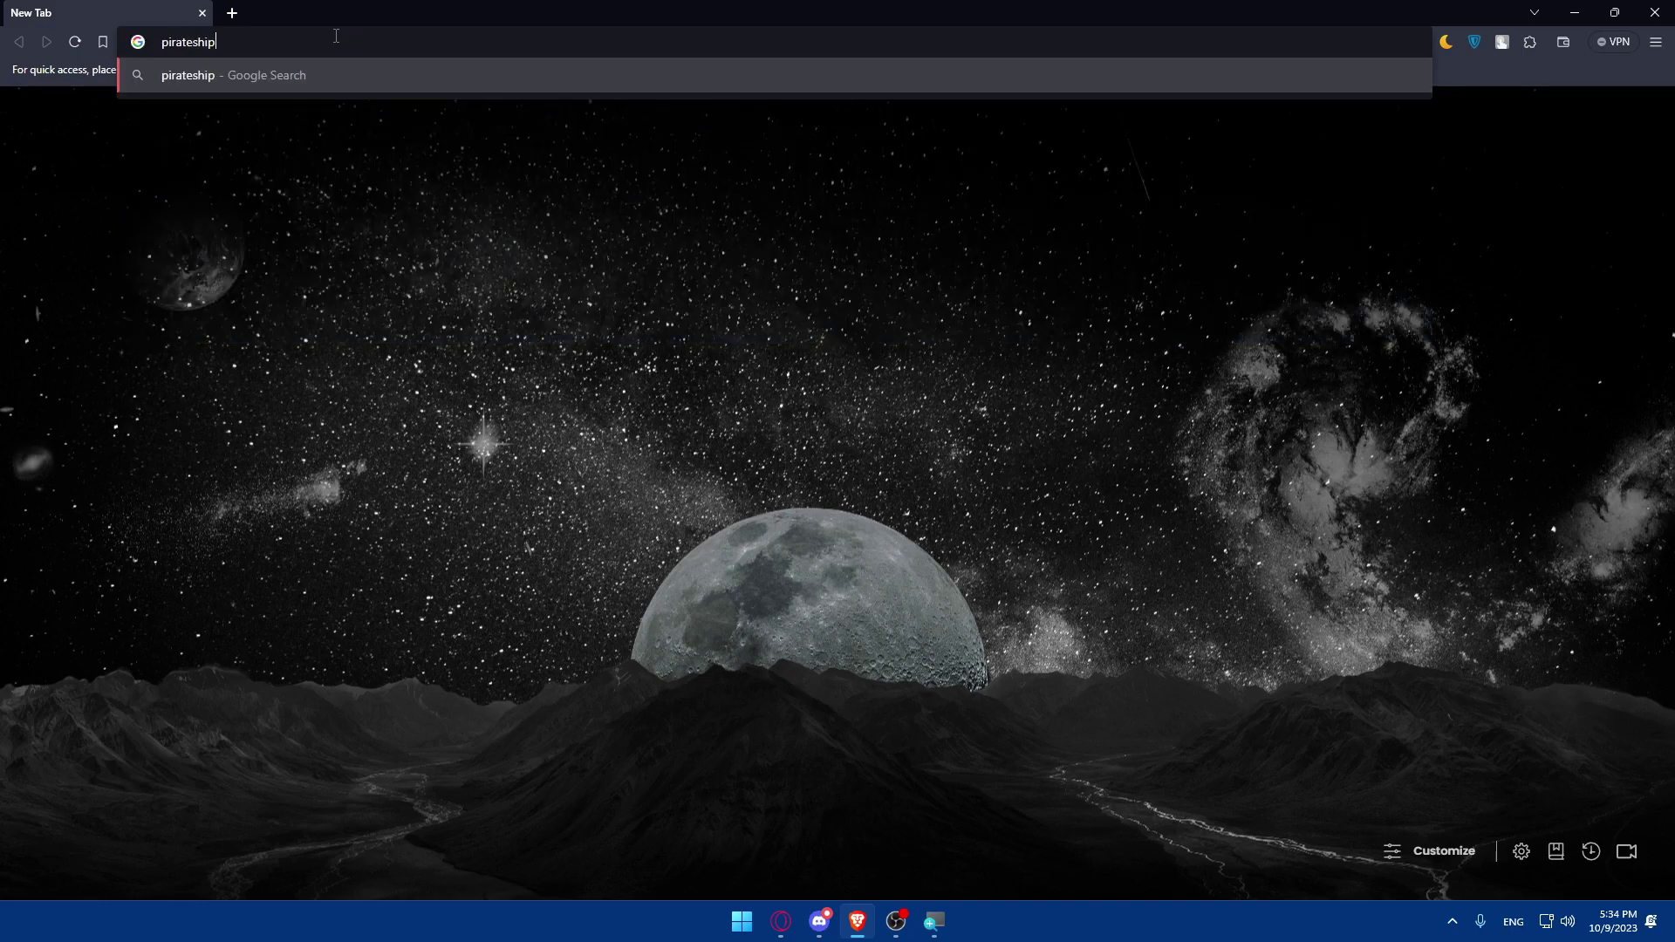
pyautogui.press('Return')
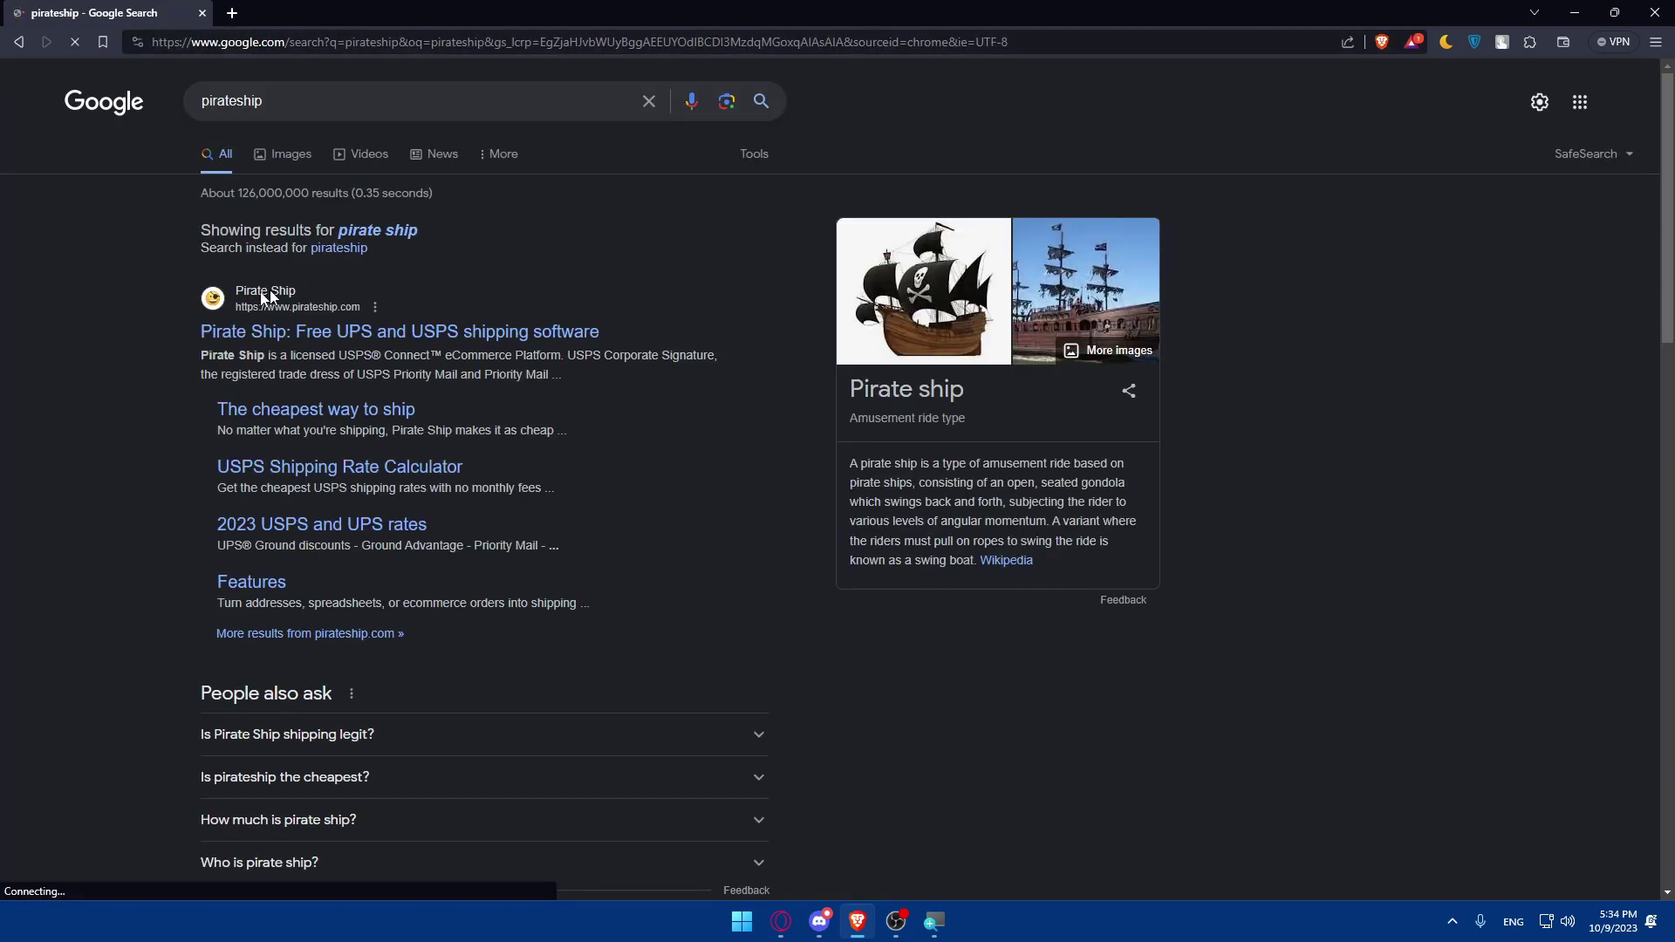
# - Open the official Pirate Ship result and scroll through pirateship.com's homepage, ending at the top
pyautogui.click(346, 336)
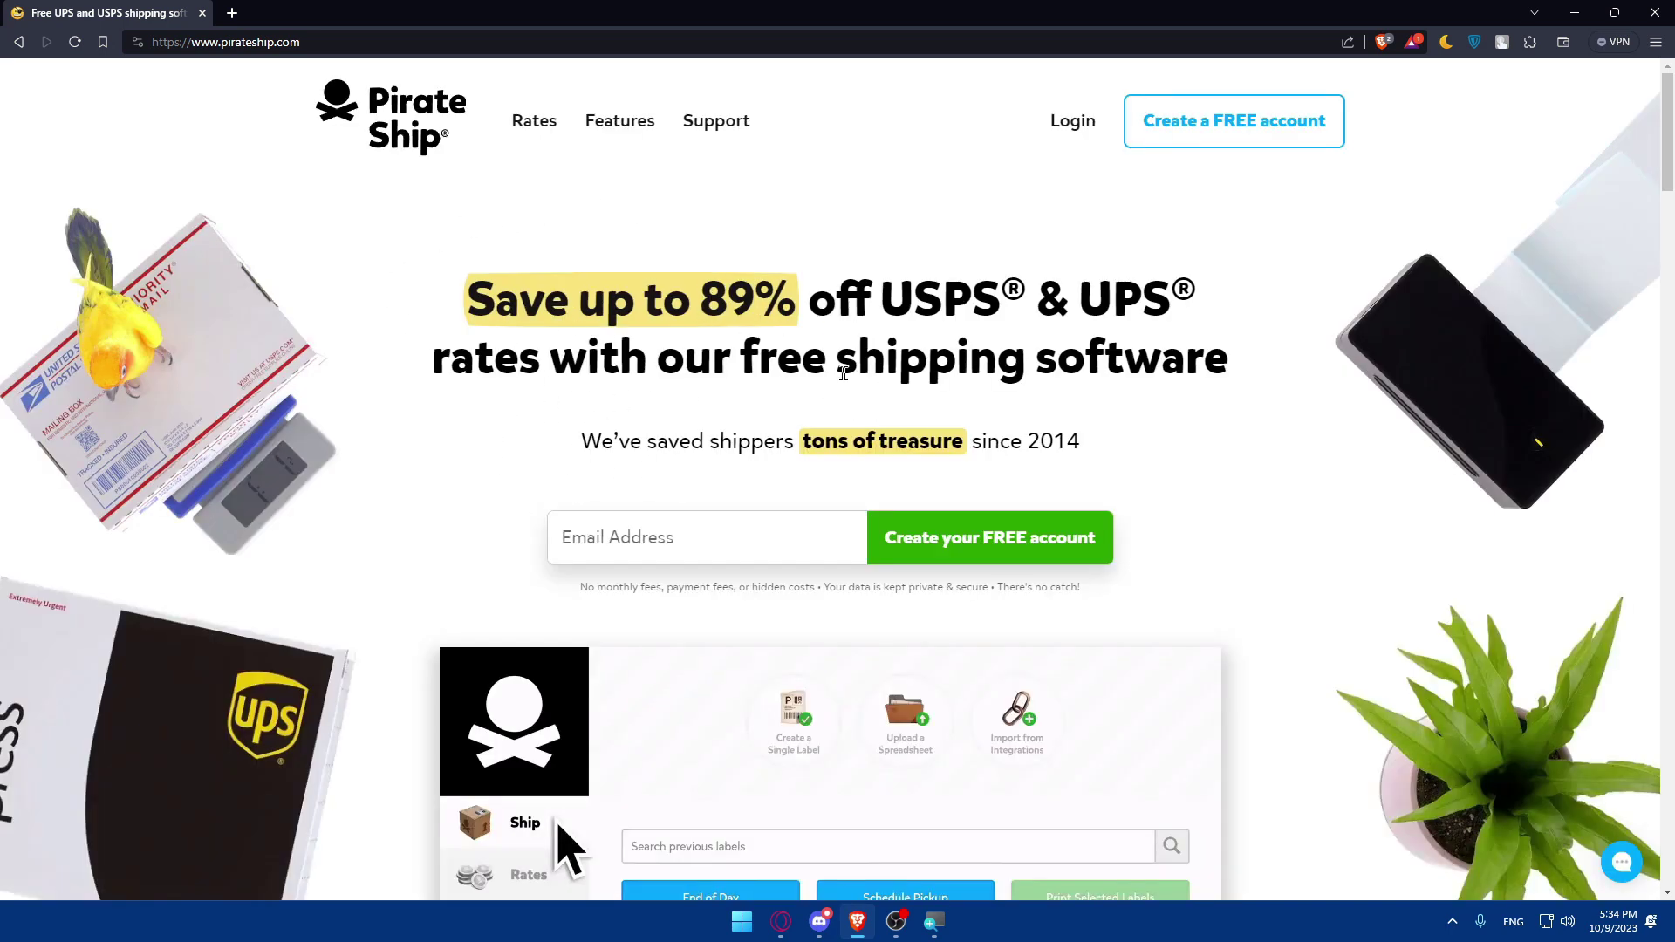
pyautogui.scroll(-20, 600, 225)
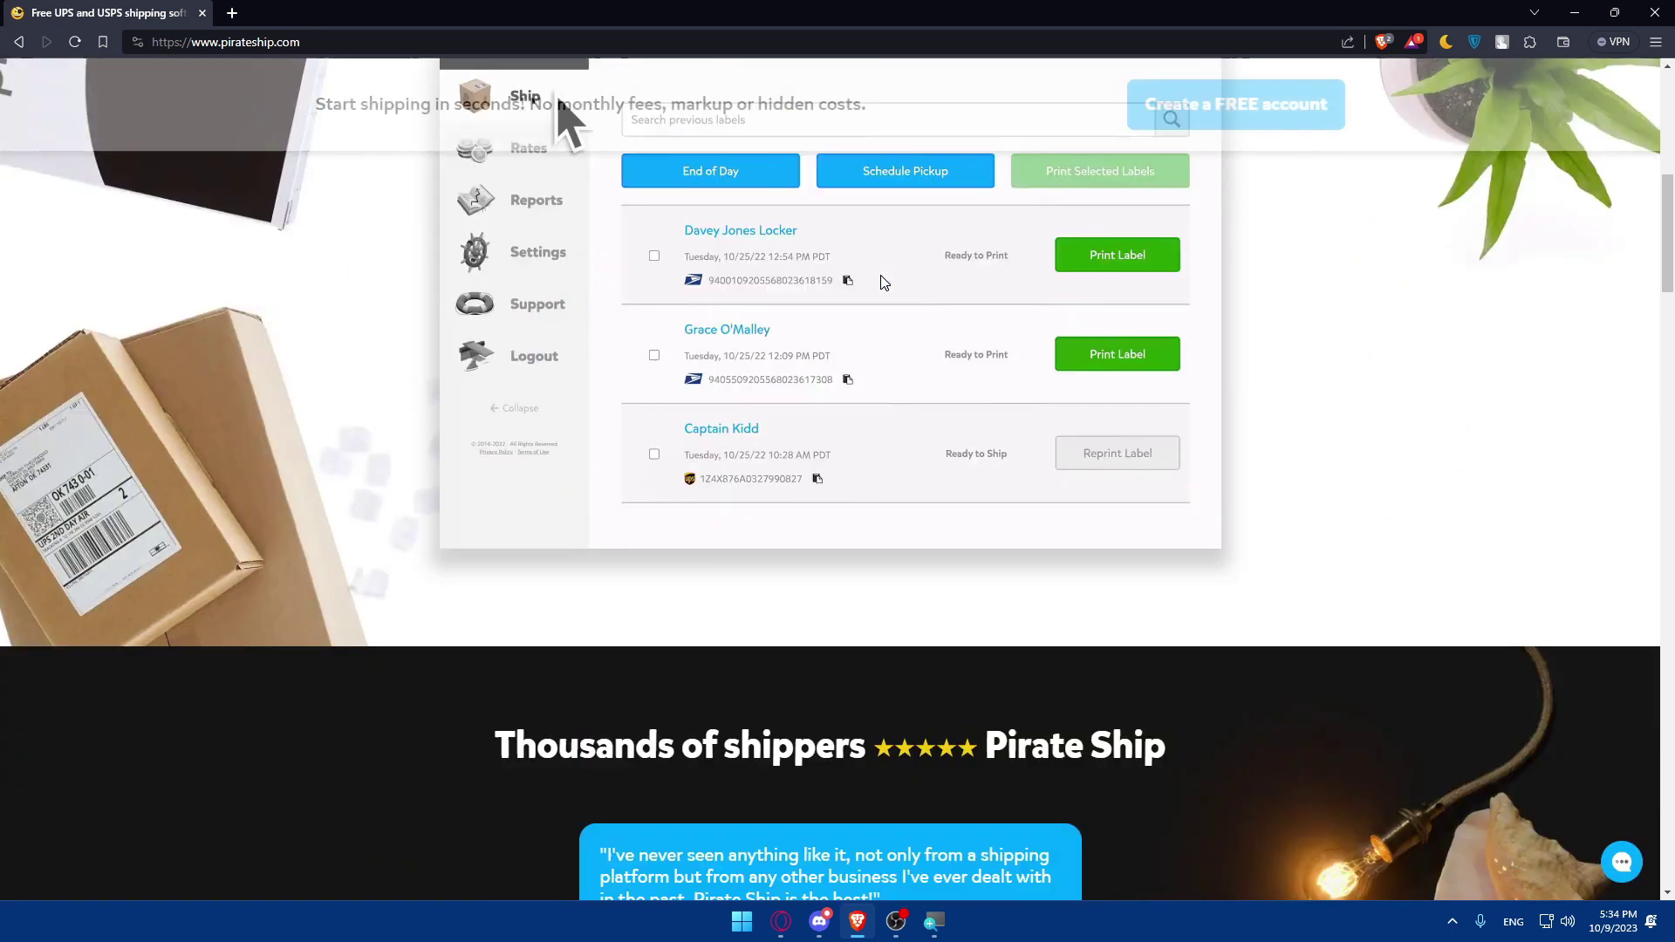
pyautogui.scroll(8, 804, 295)
pyautogui.scroll(13, 561, 703)
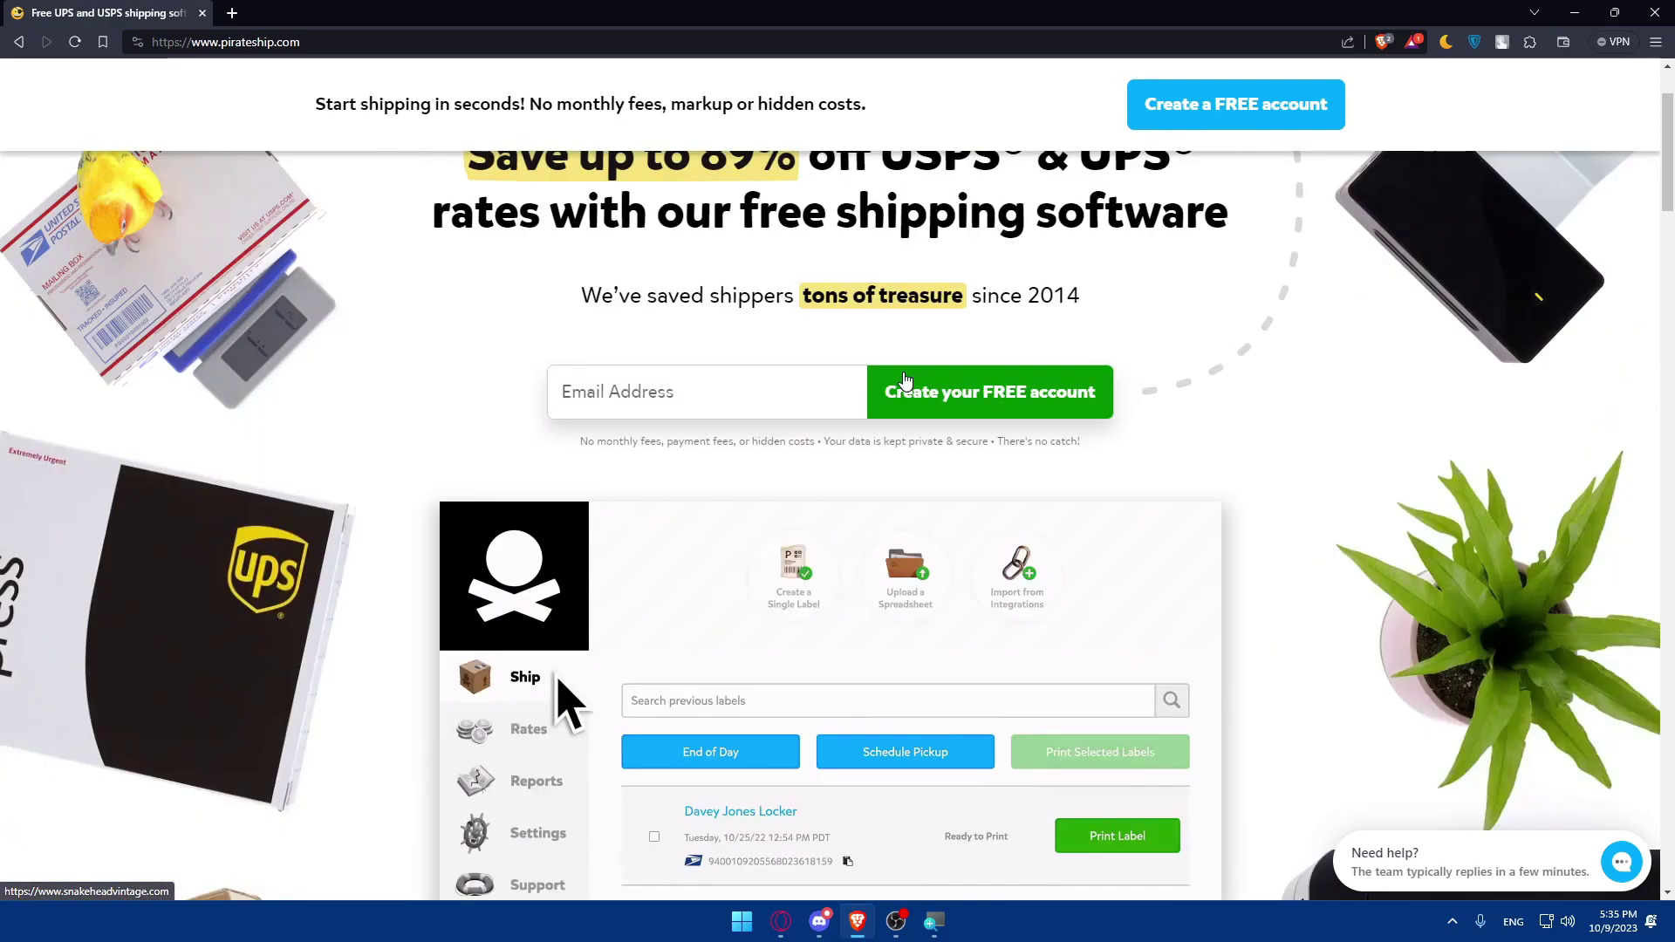
pyautogui.scroll(-20, 823, 348)
pyautogui.scroll(5, 803, 384)
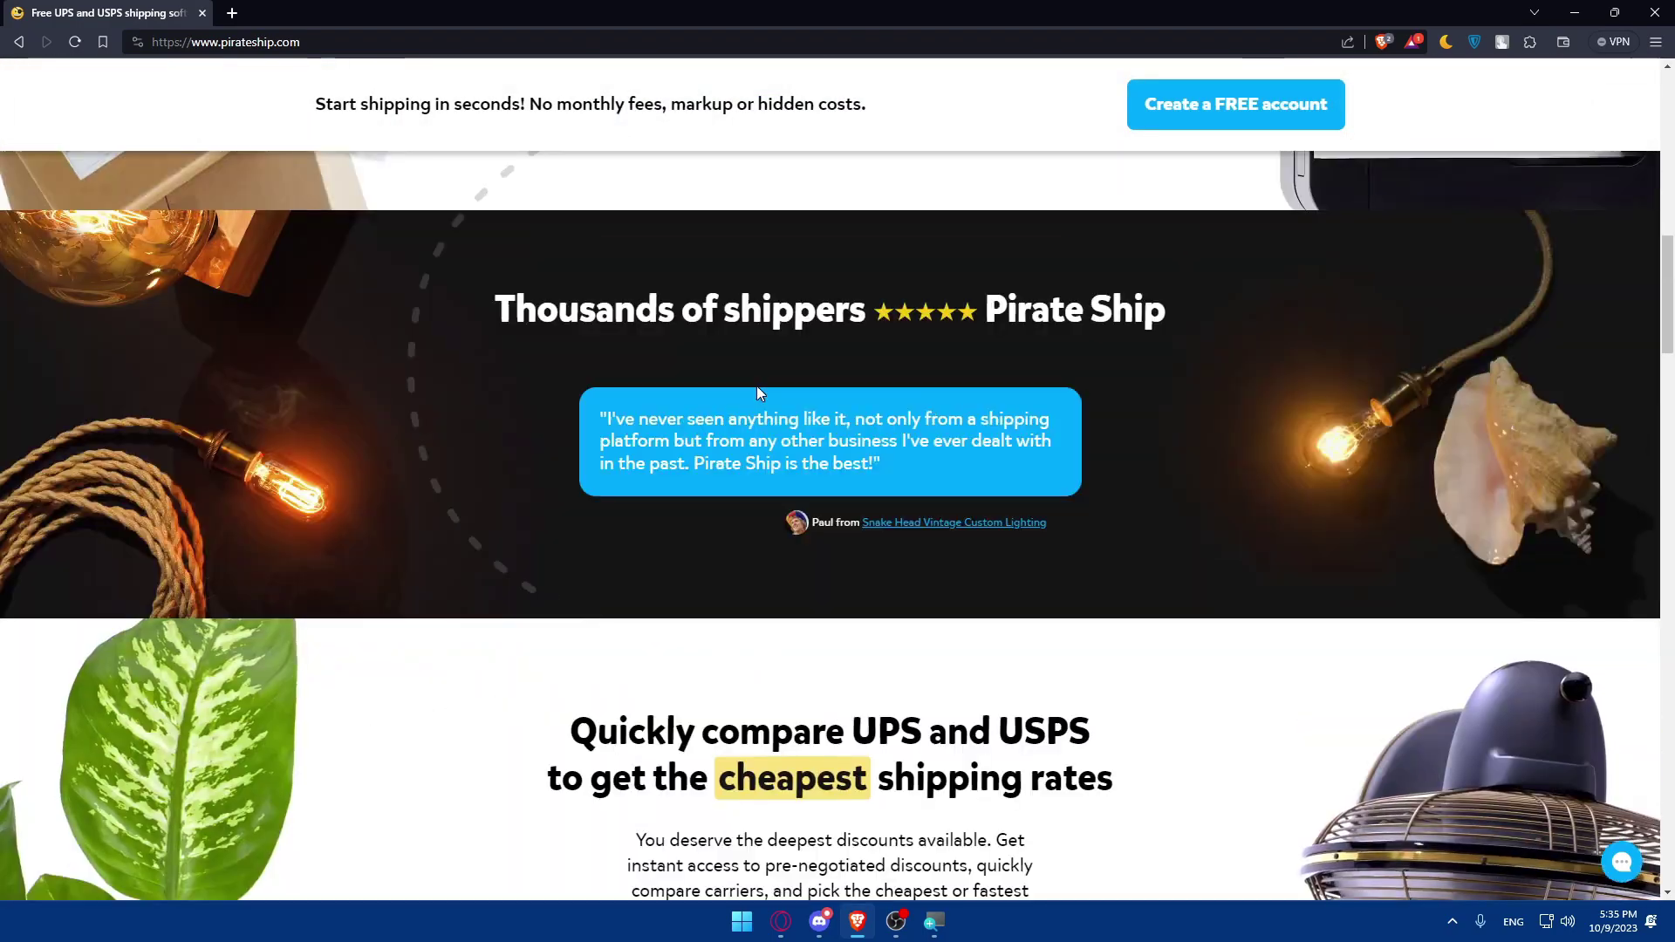
pyautogui.scroll(-20, 798, 402)
pyautogui.scroll(20, 837, 466)
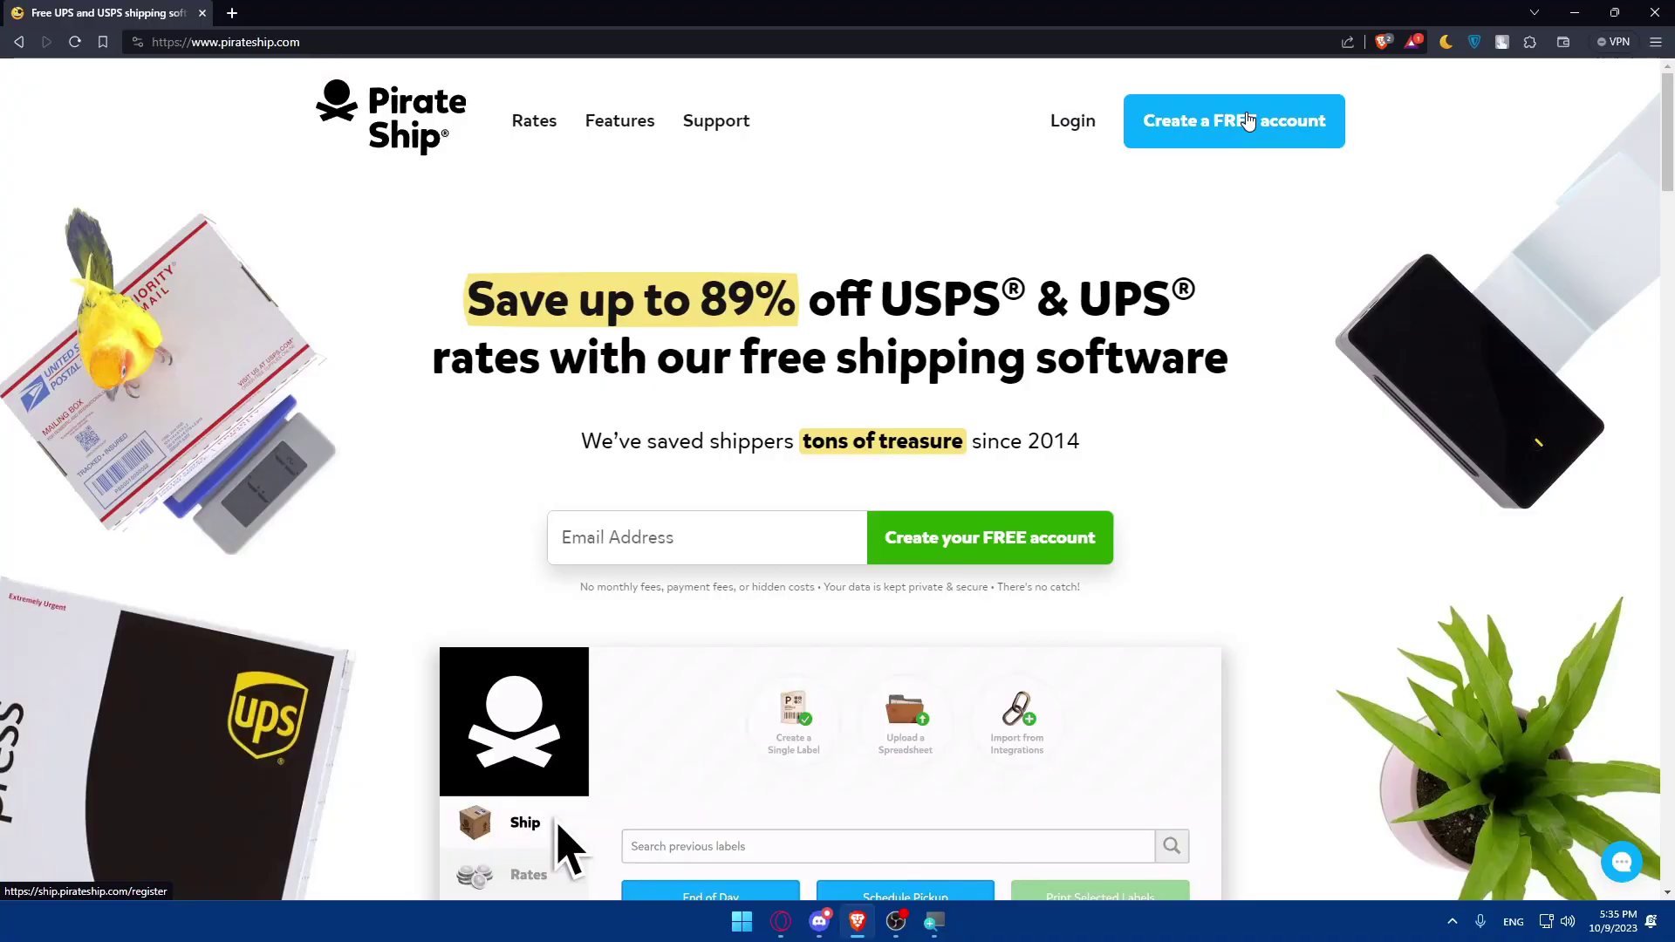
# - Open the free account sign-up page and scroll through it
pyautogui.click(1247, 120)
pyautogui.scroll(-2, 1064, 261)
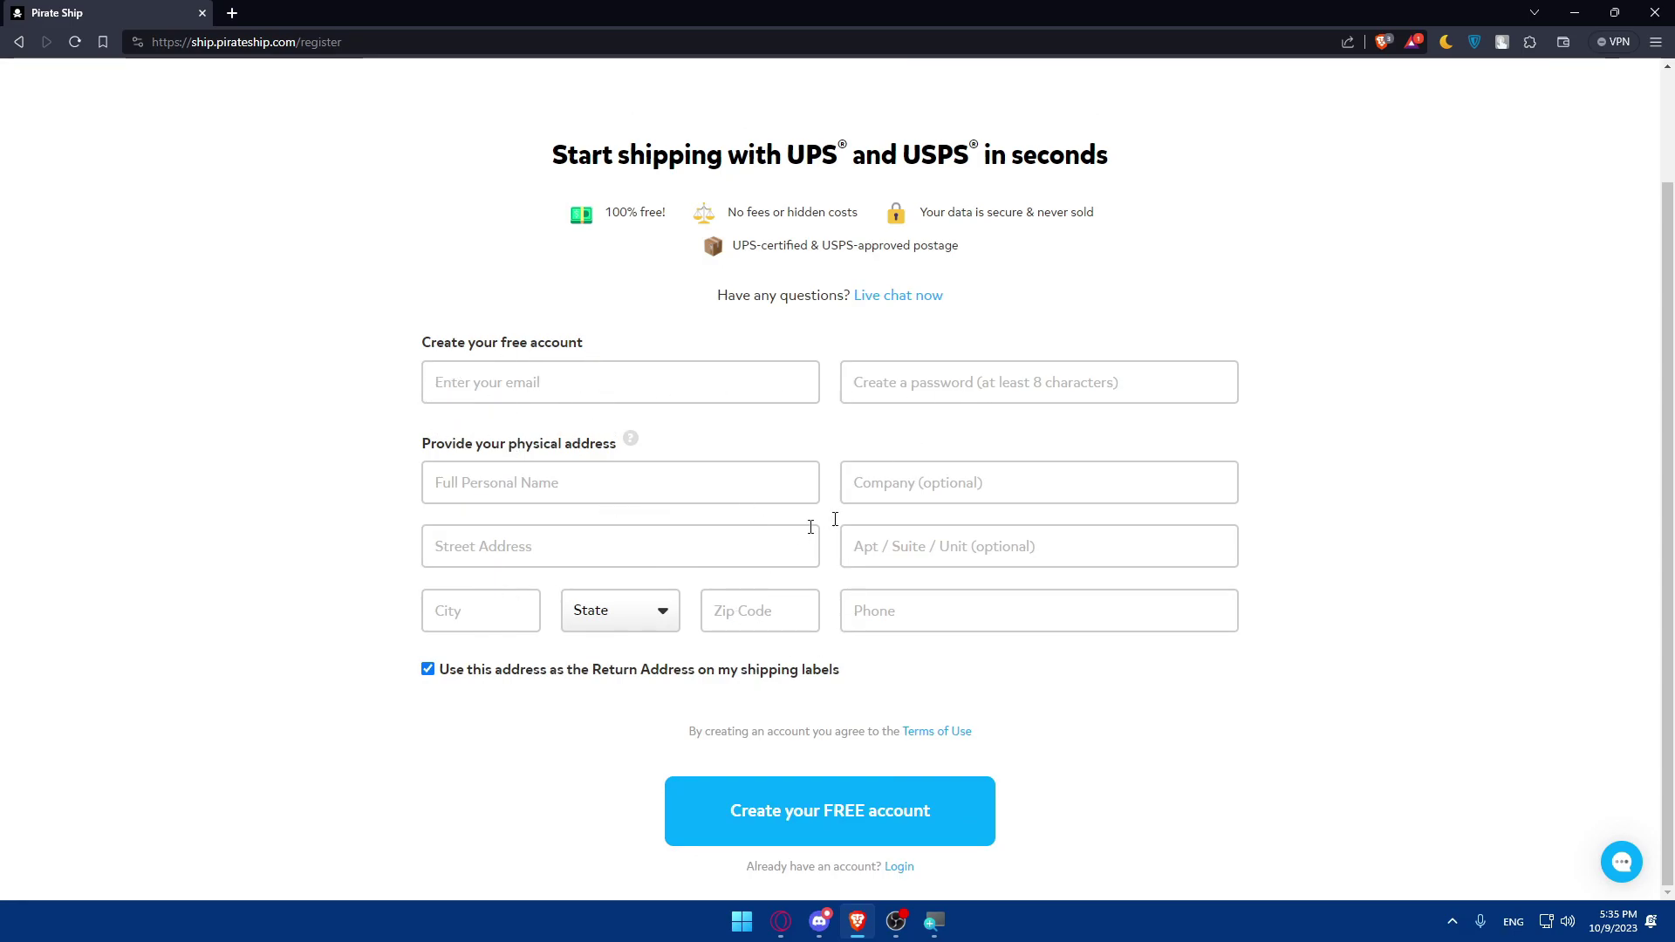
pyautogui.scroll(2, 864, 517)
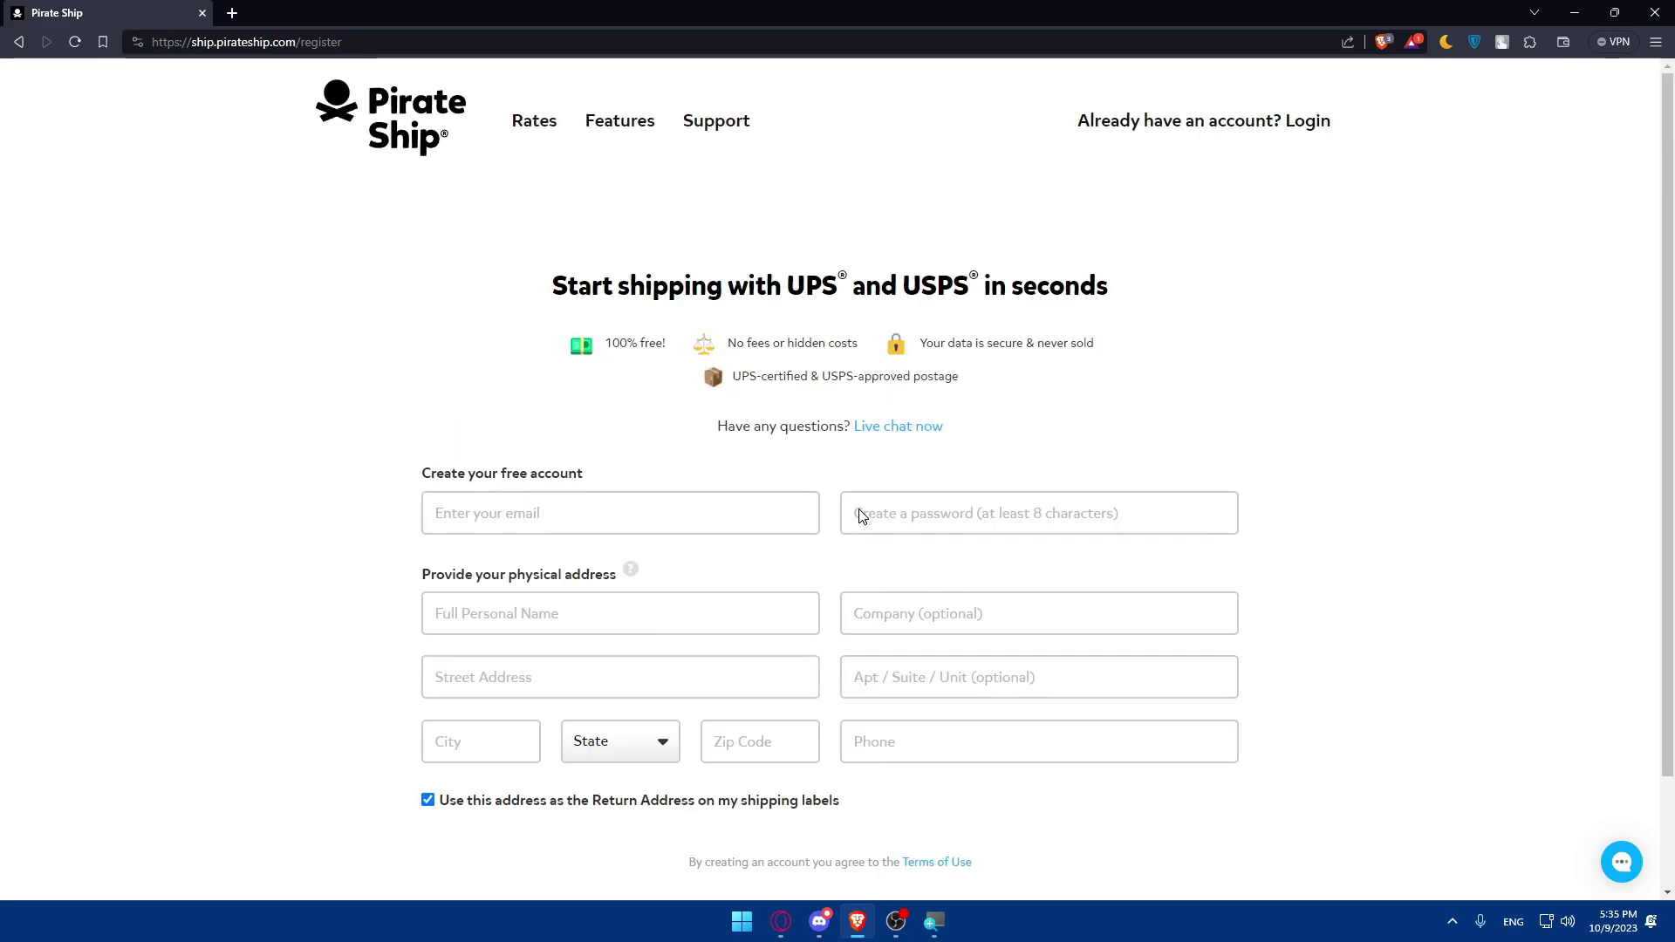
pyautogui.scroll(-2, 864, 515)
pyautogui.scroll(2, 886, 486)
# - Switch to the login page for existing accounts and clear the stray Email characters
pyautogui.click(1296, 141)
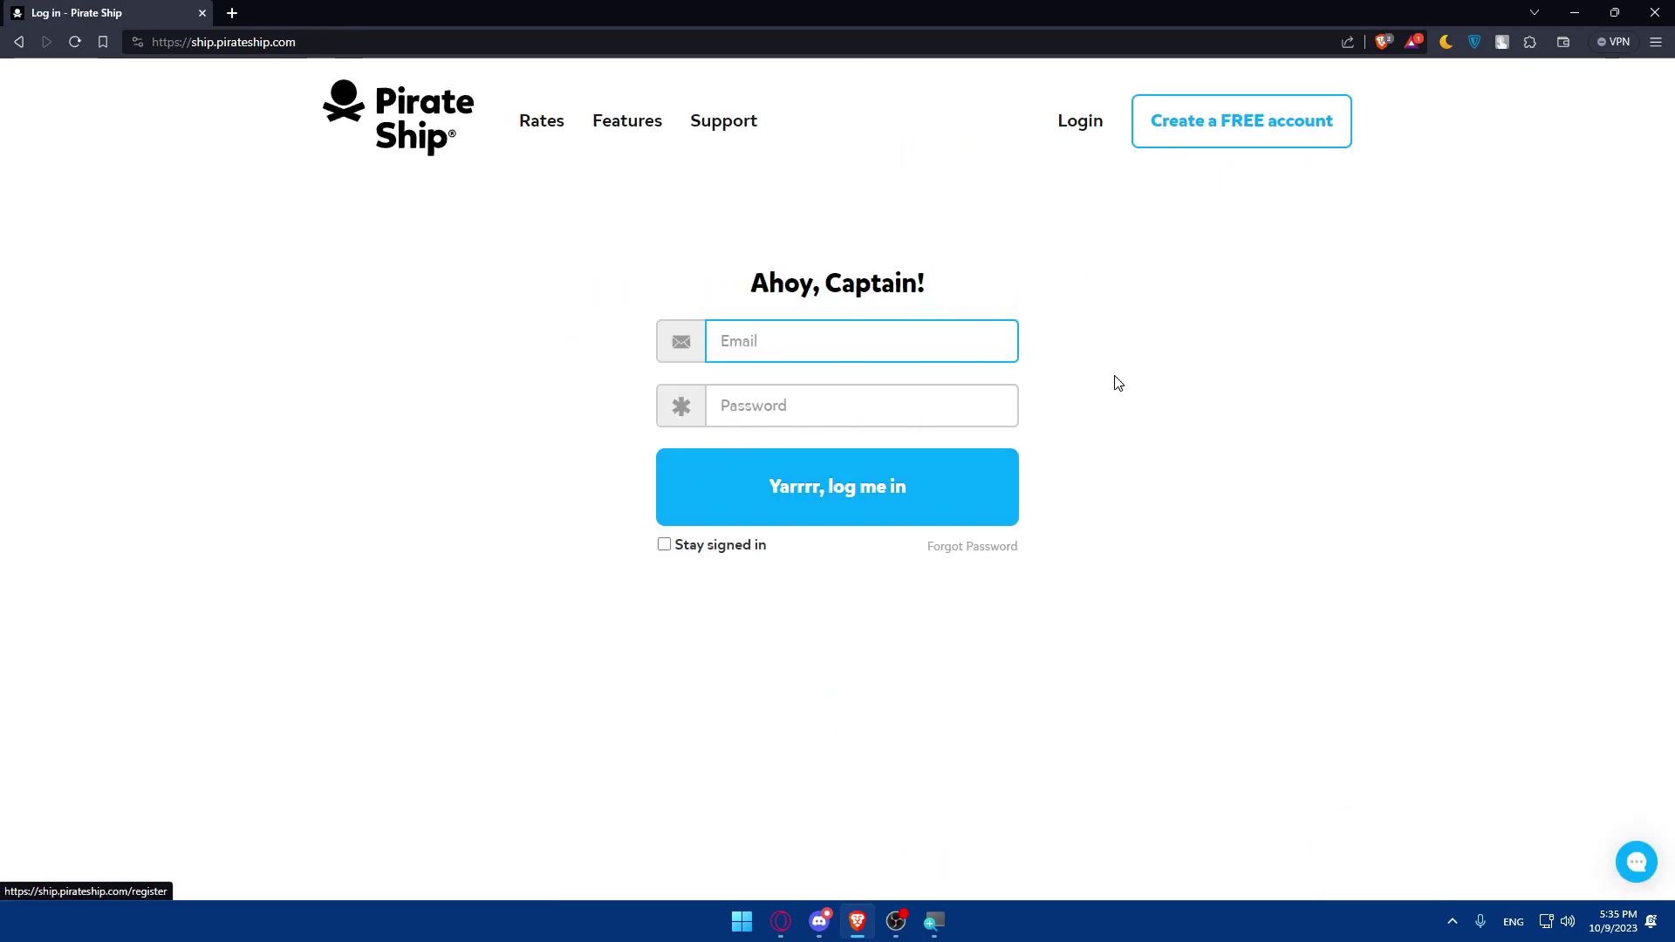
pyautogui.press('BackSpace')
pyautogui.press('BackSpace')
pyautogui.click(1150, 369)
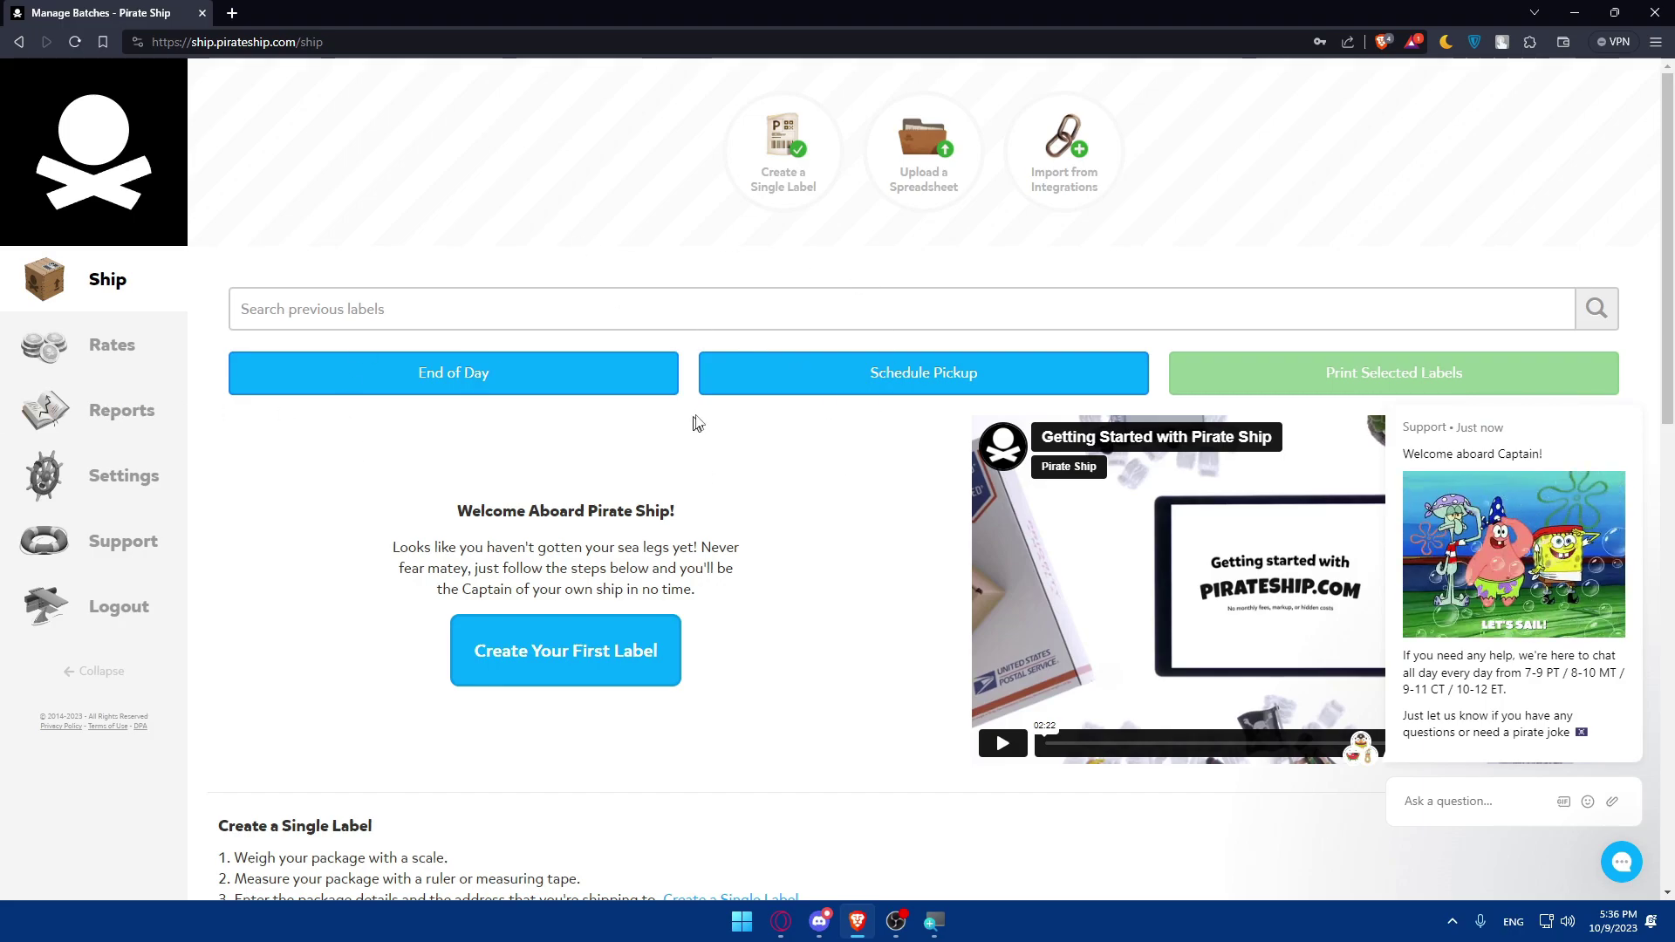
# - Collapse the Pirate Ship sidebar to icons only, then expand it again
pyautogui.moveTo(113, 281)
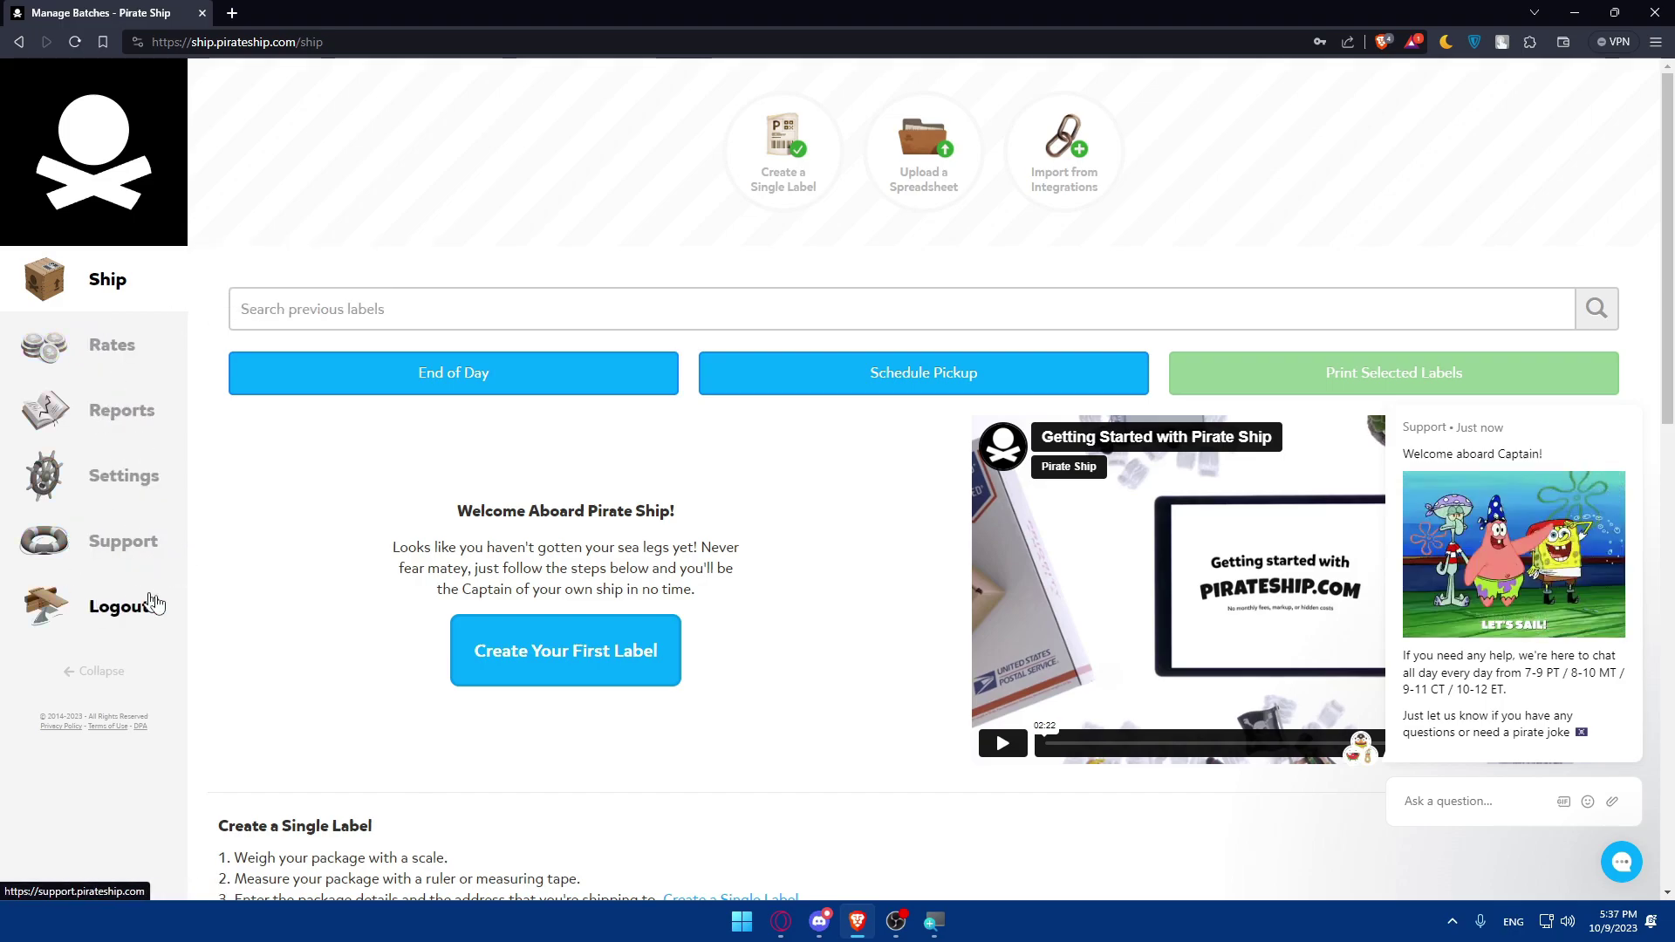
pyautogui.click(99, 674)
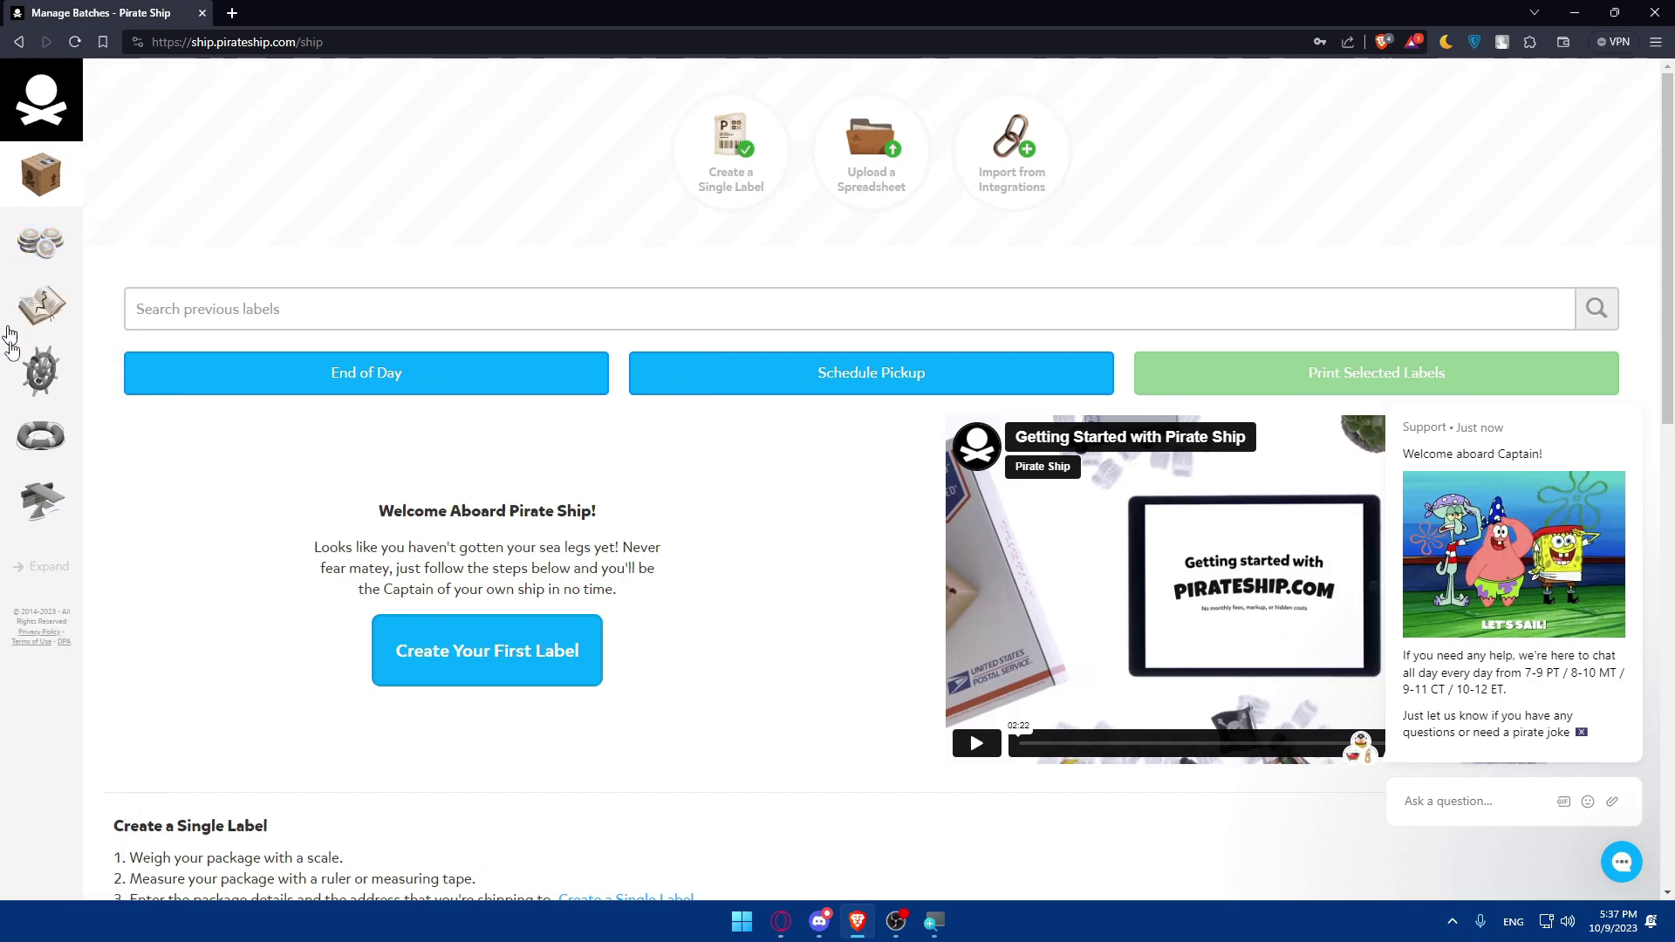
pyautogui.moveTo(76, 474)
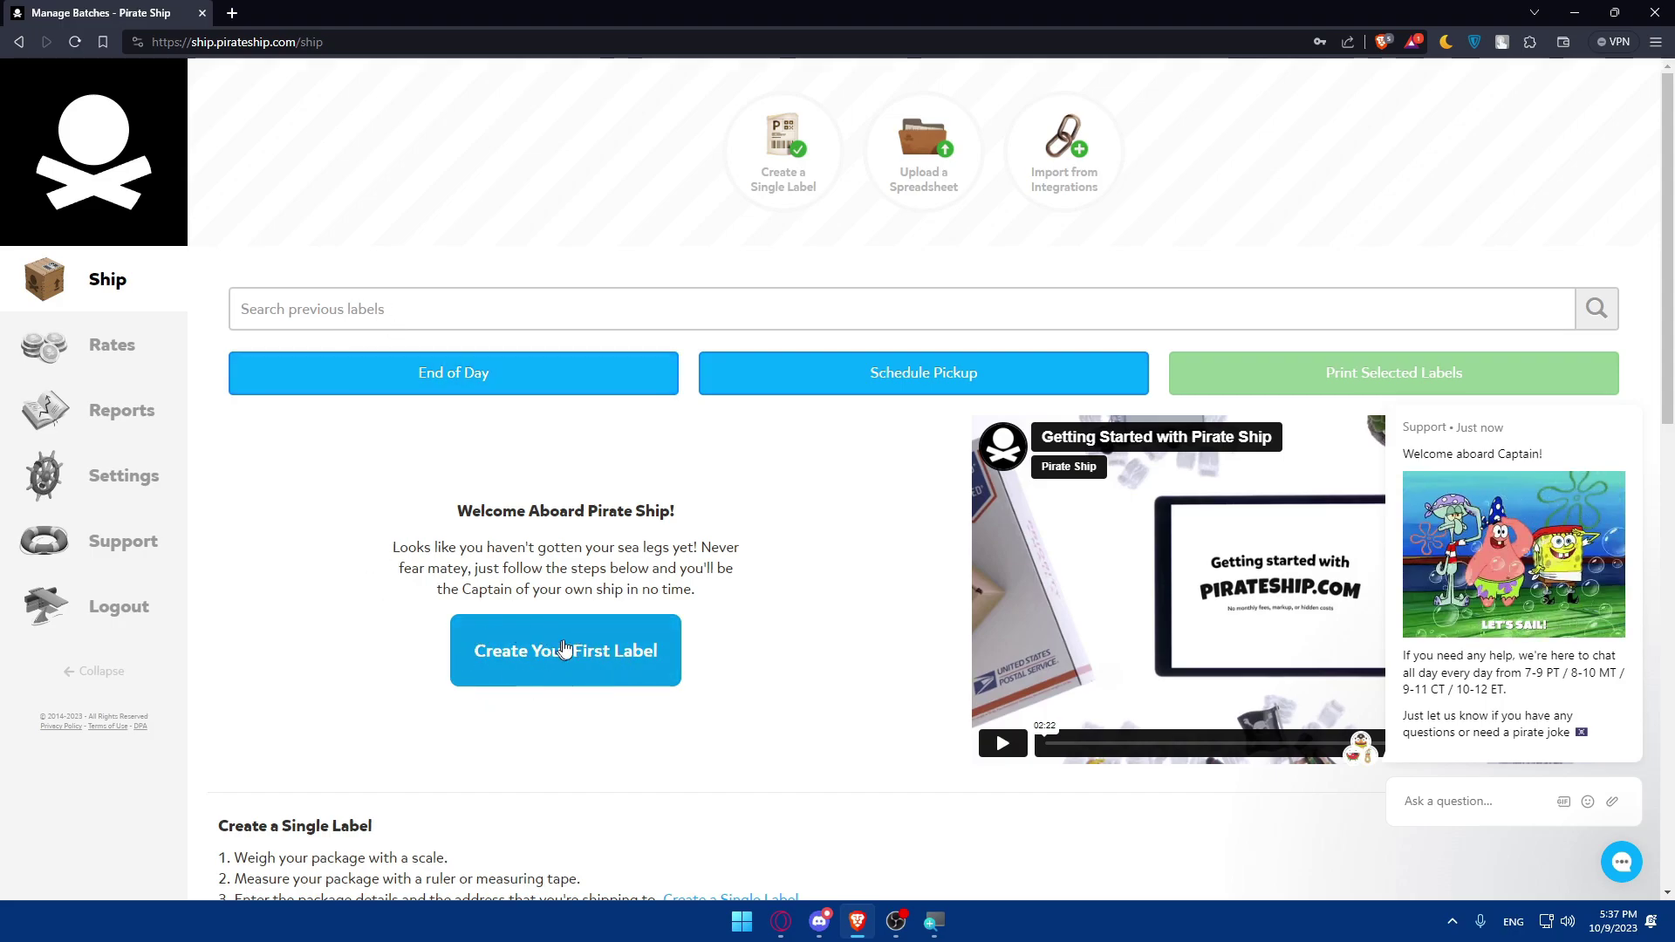
pyautogui.scroll(-3, 967, 590)
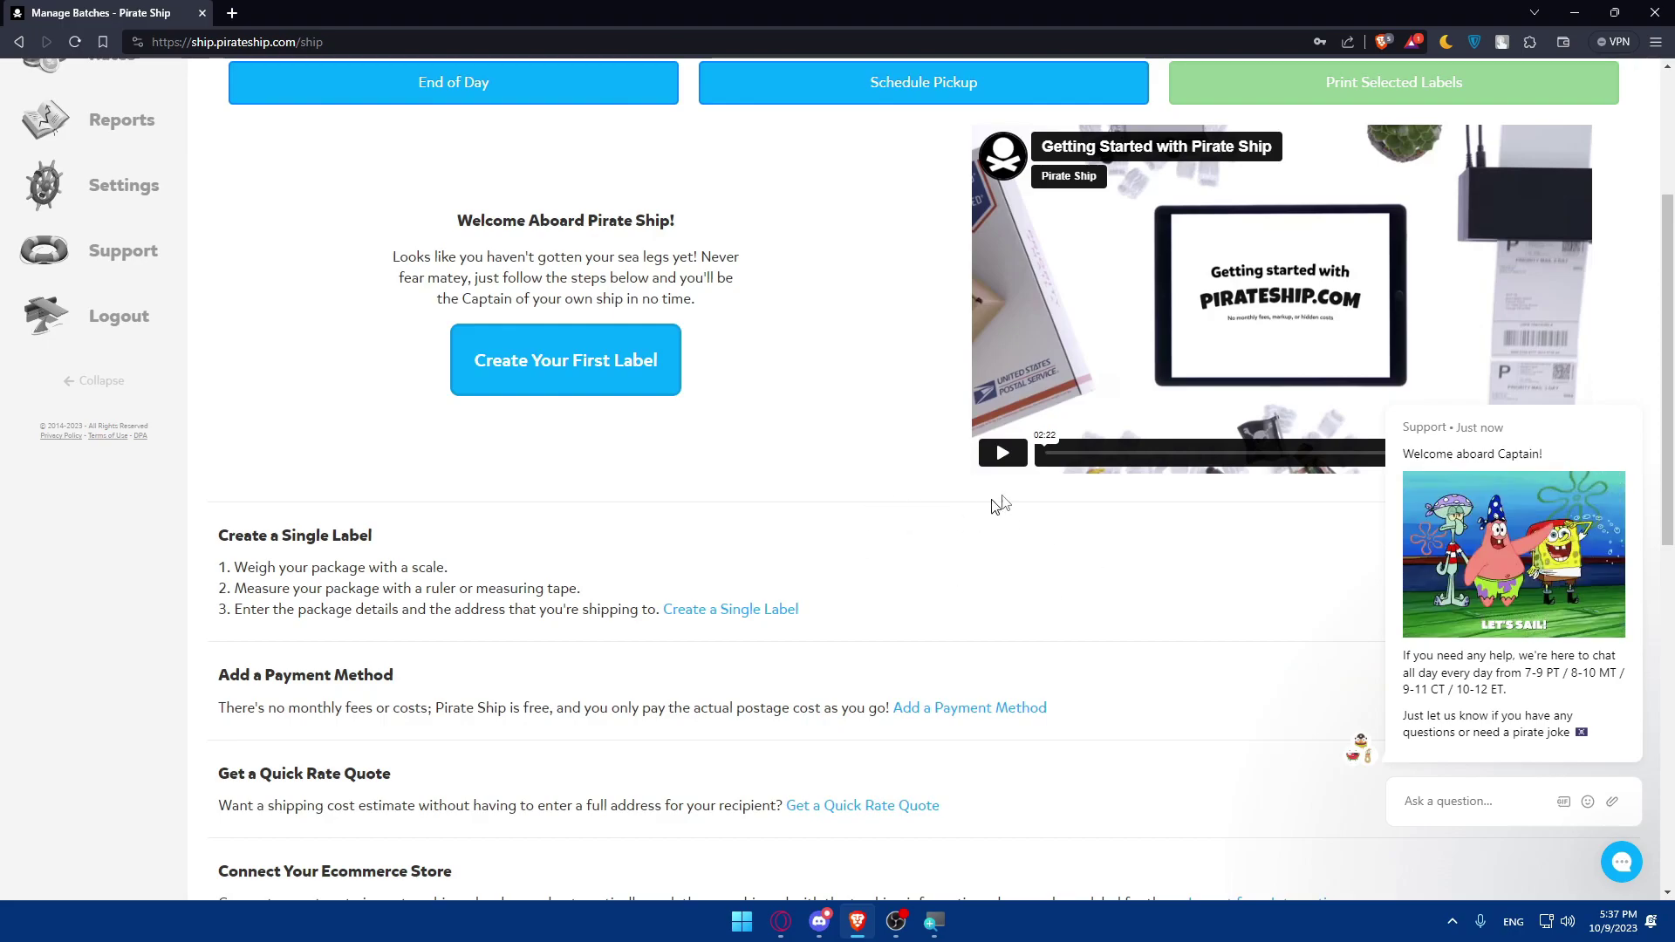
pyautogui.scroll(-2, 1062, 516)
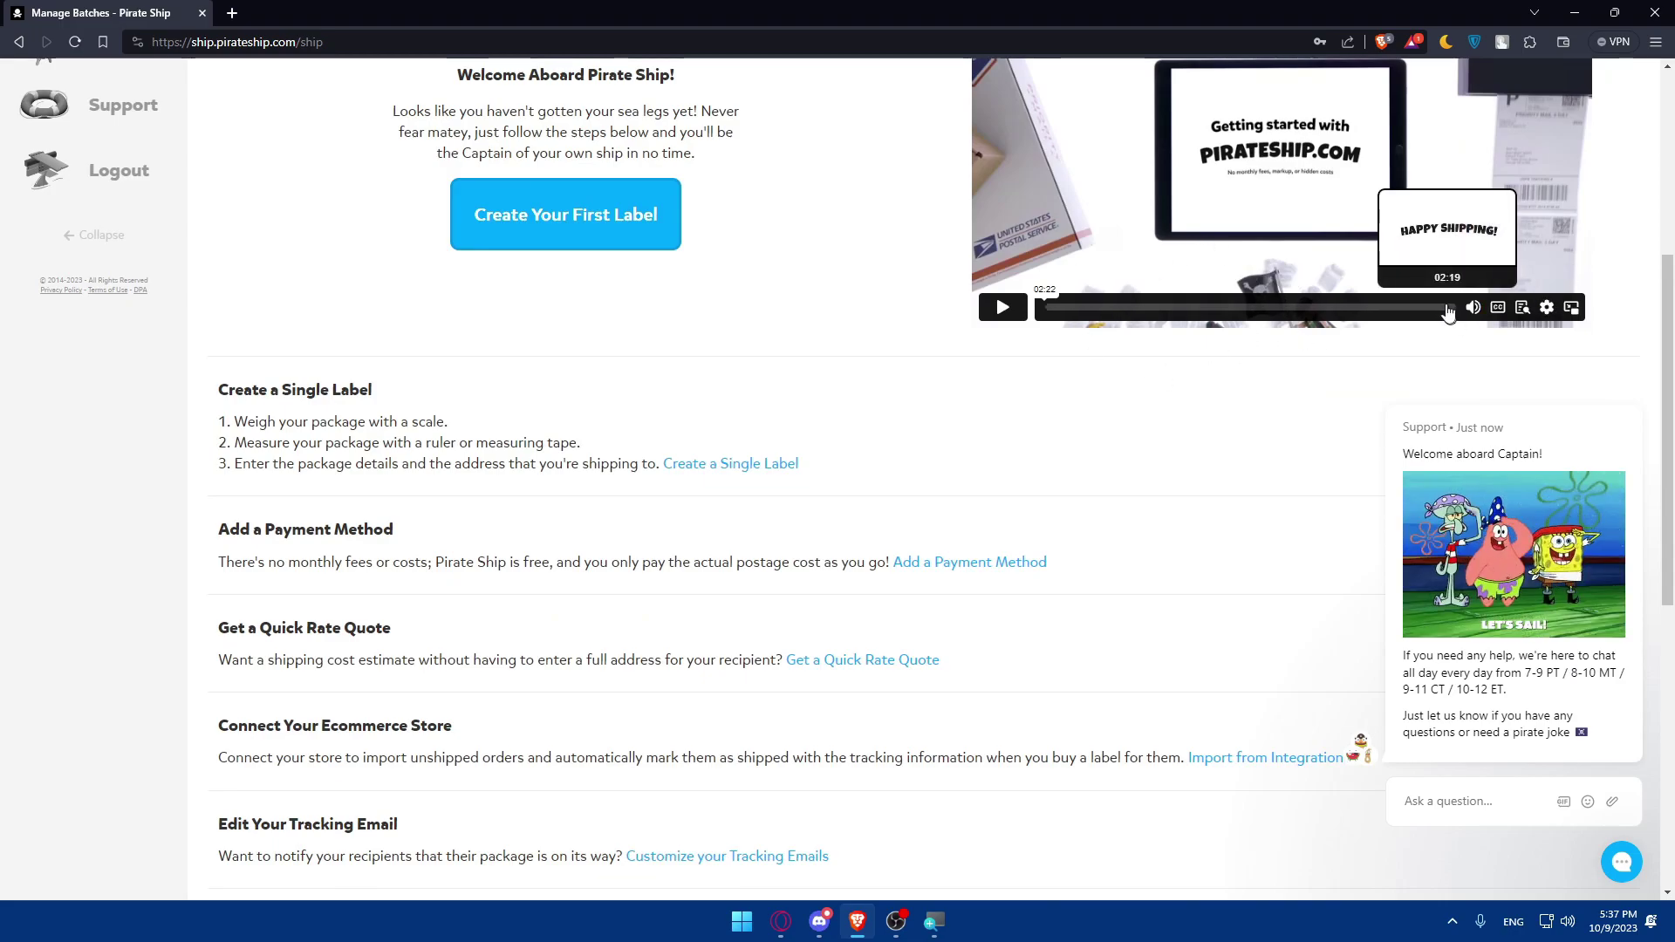
pyautogui.scroll(4, 1161, 388)
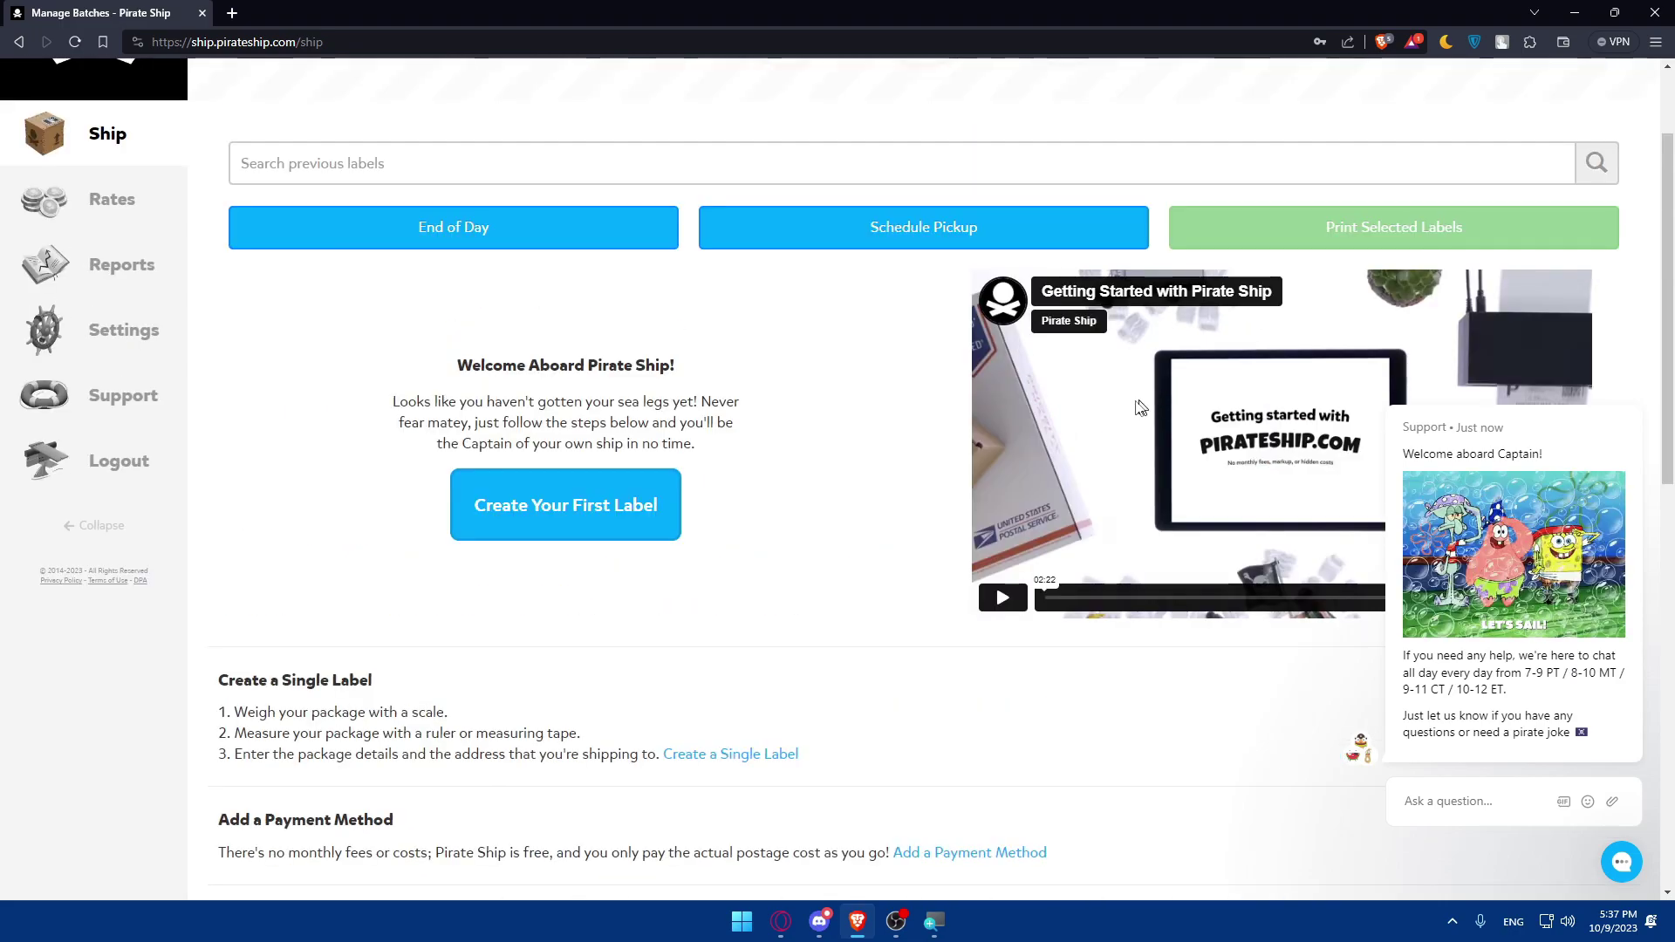
pyautogui.scroll(-2, 949, 413)
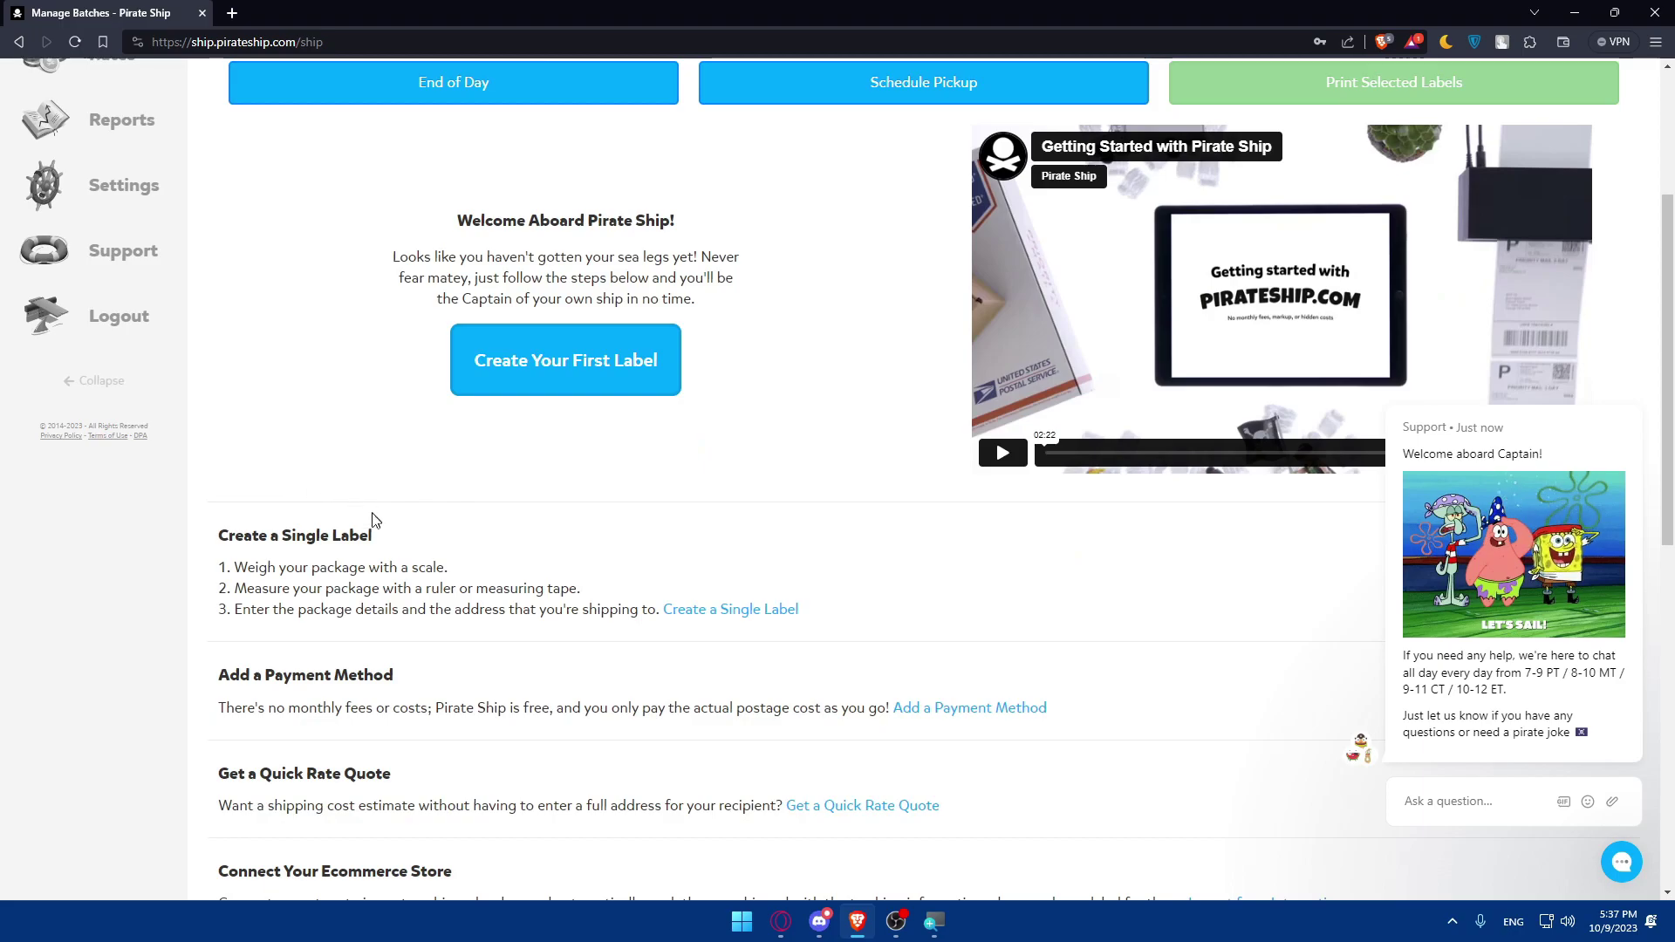
pyautogui.scroll(-2, 374, 520)
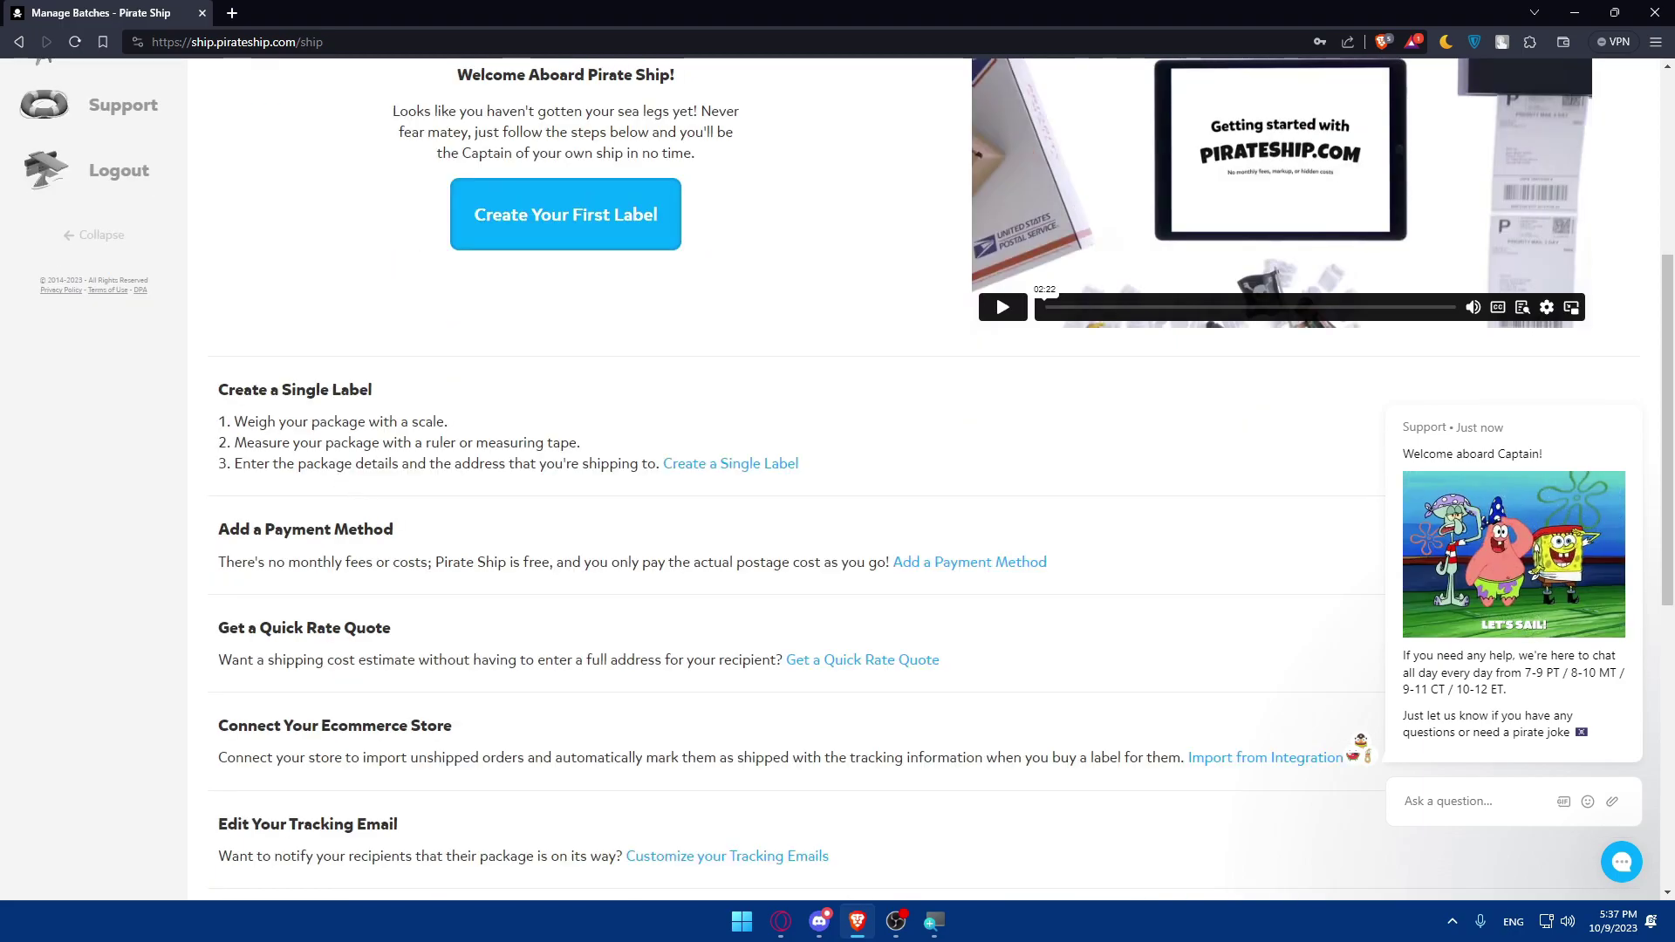
pyautogui.scroll(-4, 371, 472)
pyautogui.scroll(6, 371, 471)
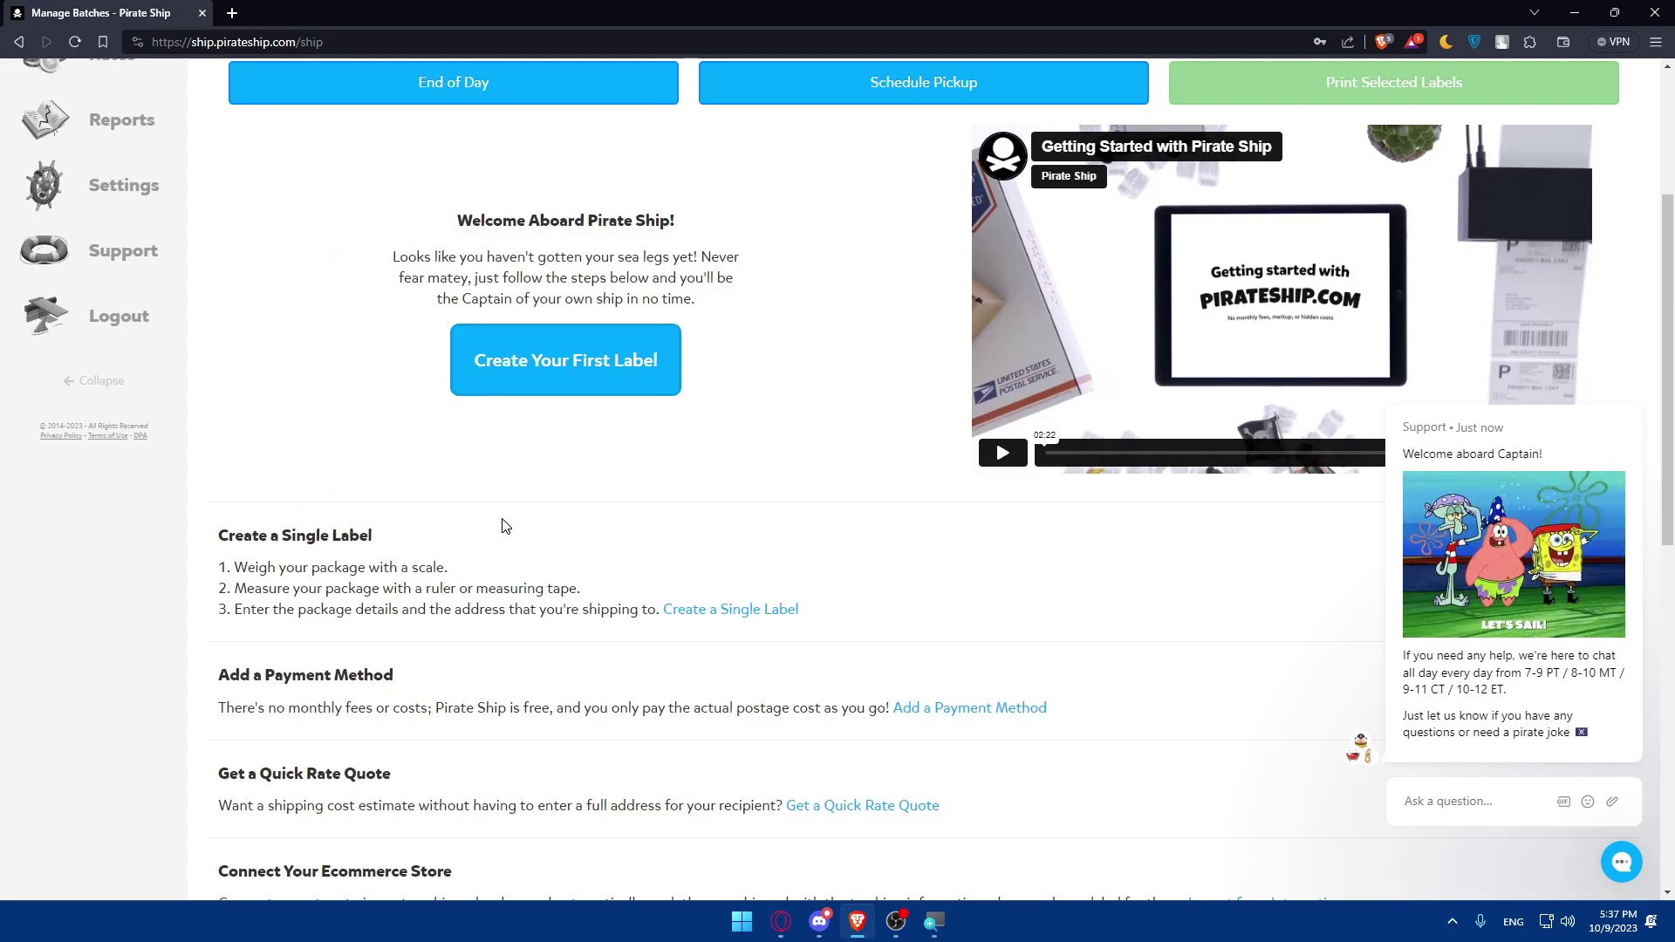
pyautogui.scroll(-2, 478, 515)
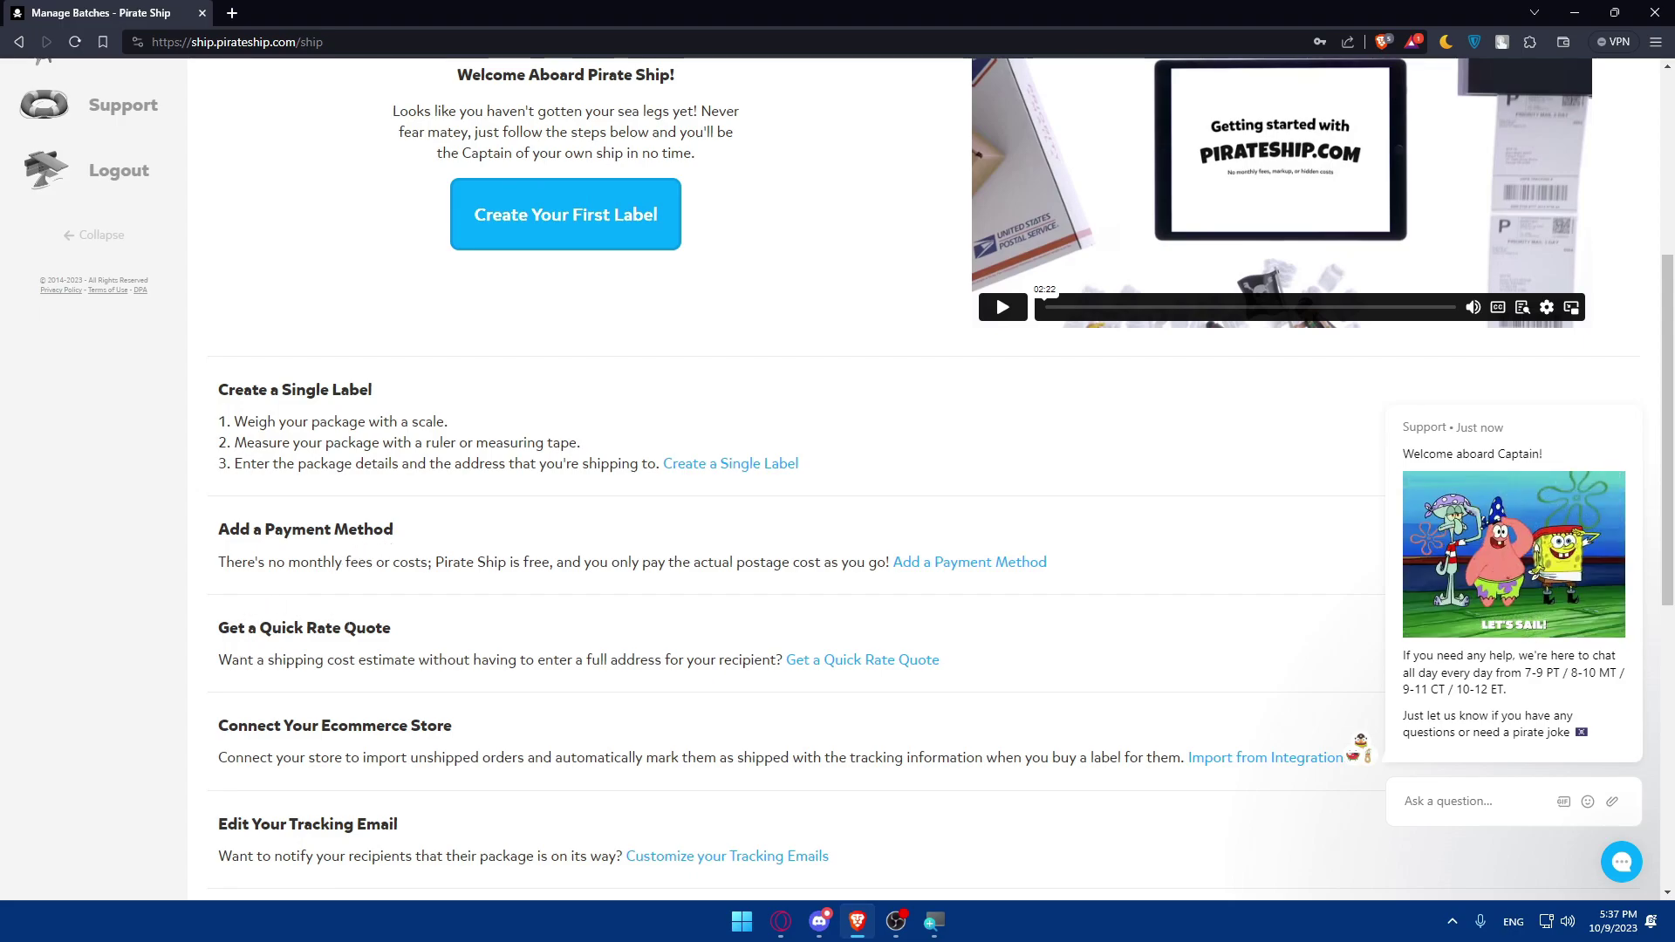
pyautogui.scroll(-2, 404, 694)
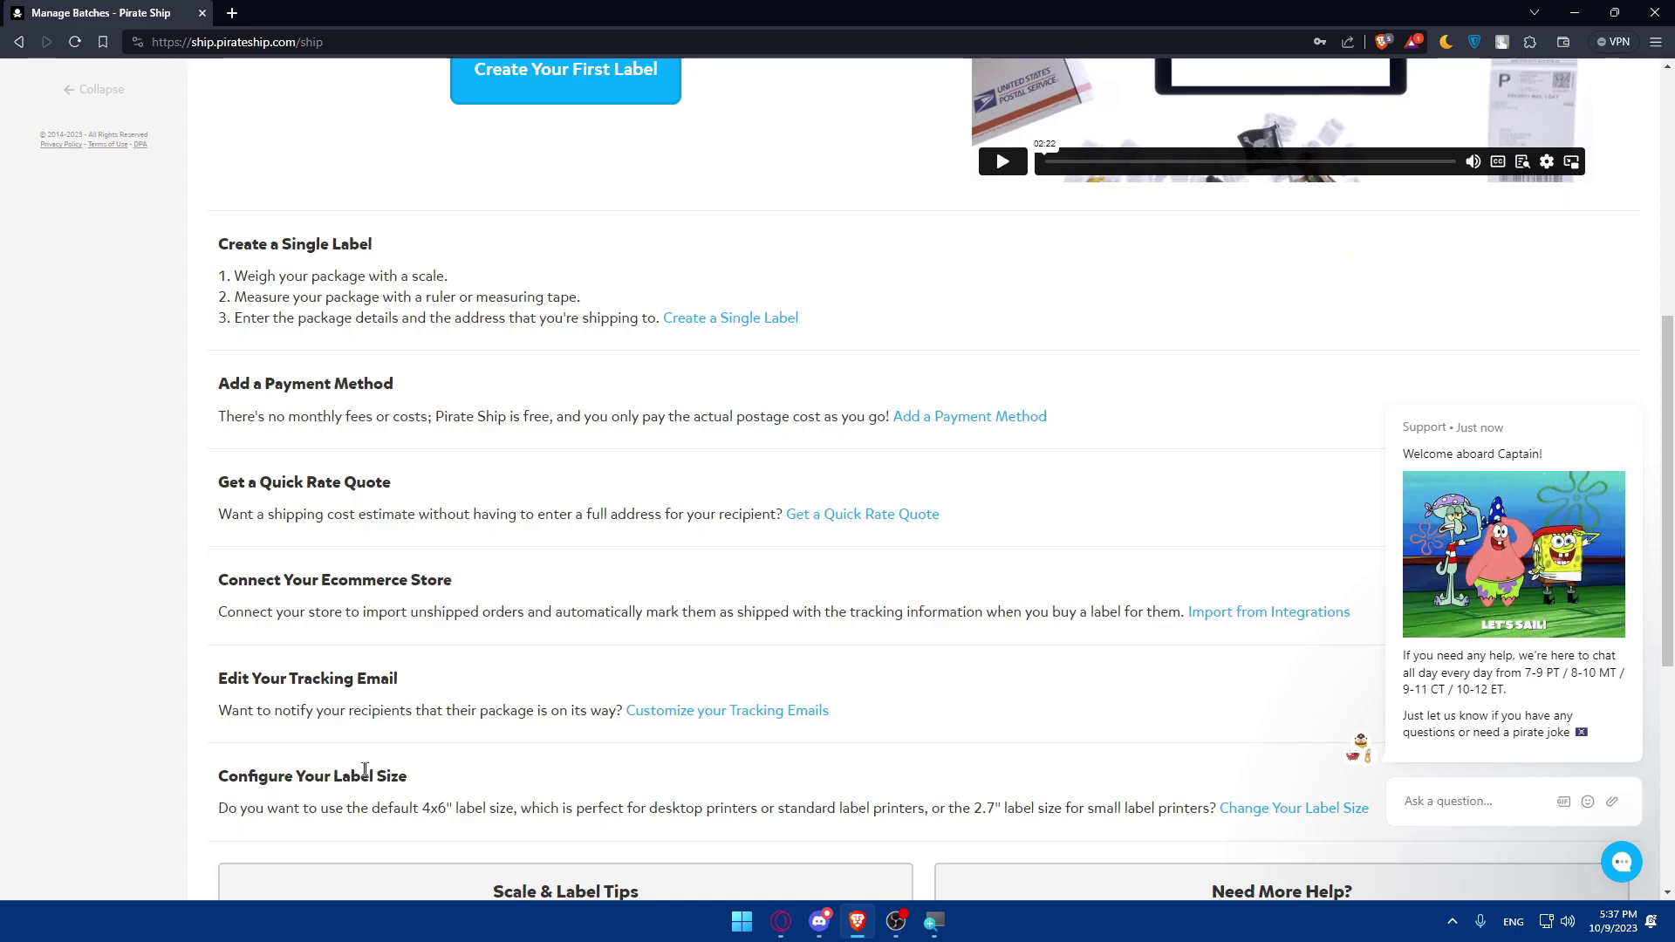
pyautogui.scroll(-2, 365, 770)
pyautogui.scroll(-6, 654, 629)
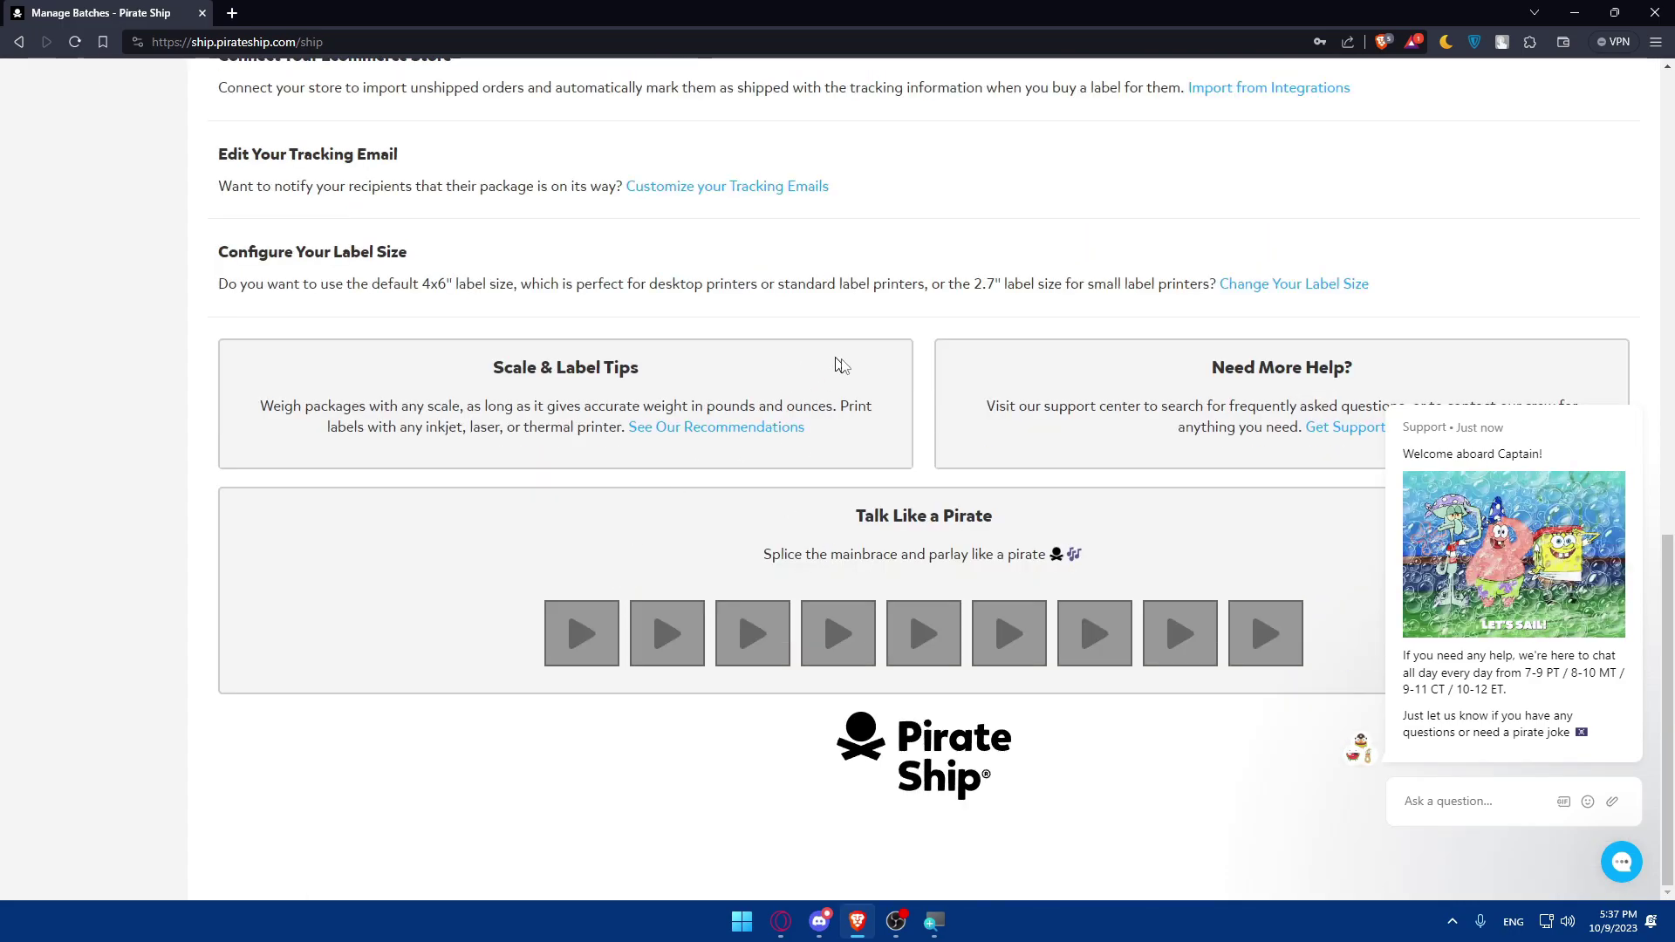
pyautogui.scroll(7, 1029, 500)
pyautogui.scroll(4, 1029, 500)
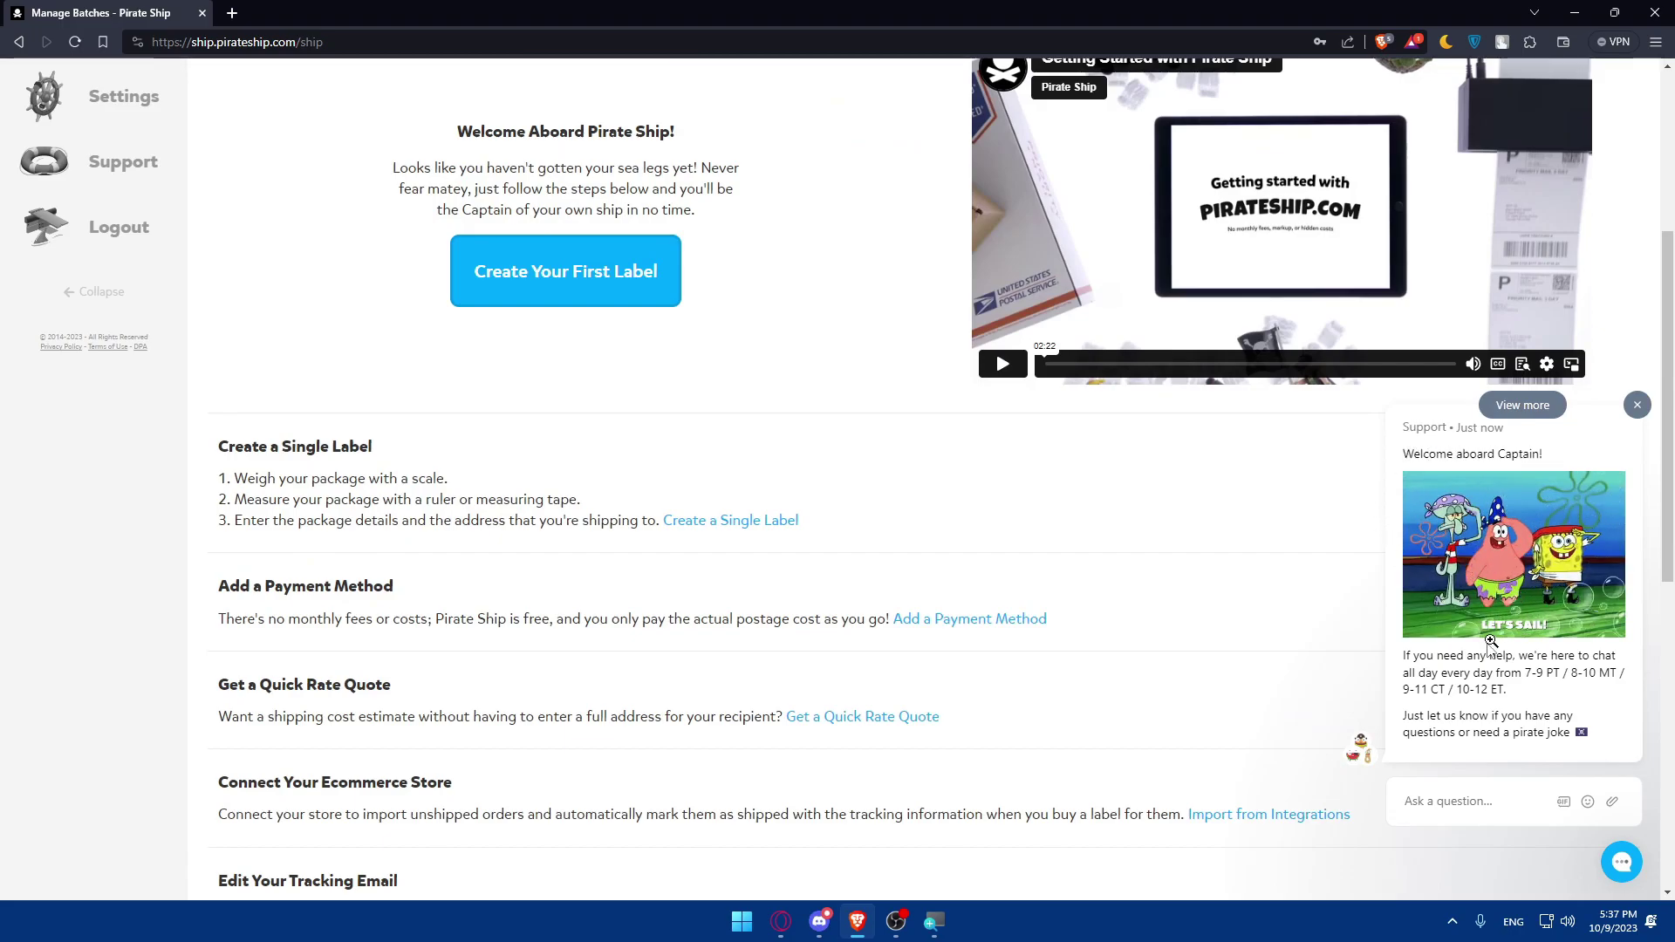
# - Dismiss the support chat greeting preview and open the support help panel
pyautogui.moveTo(1540, 674); pyautogui.dragTo(1507, 691)
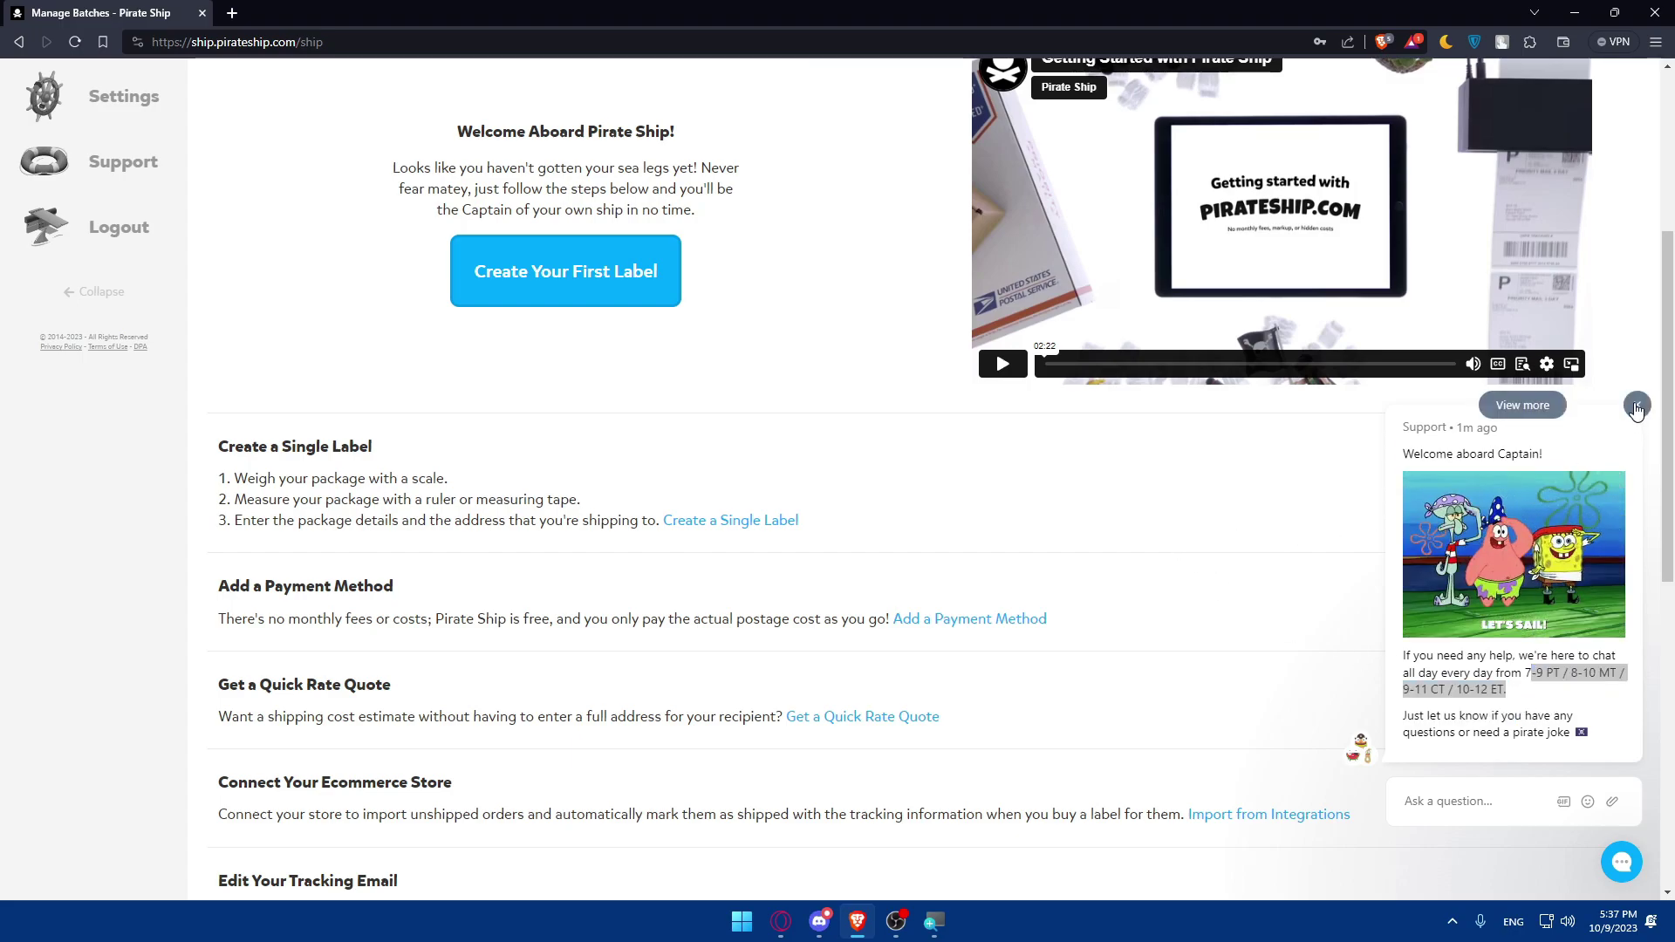
pyautogui.click(1636, 406)
pyautogui.click(1621, 863)
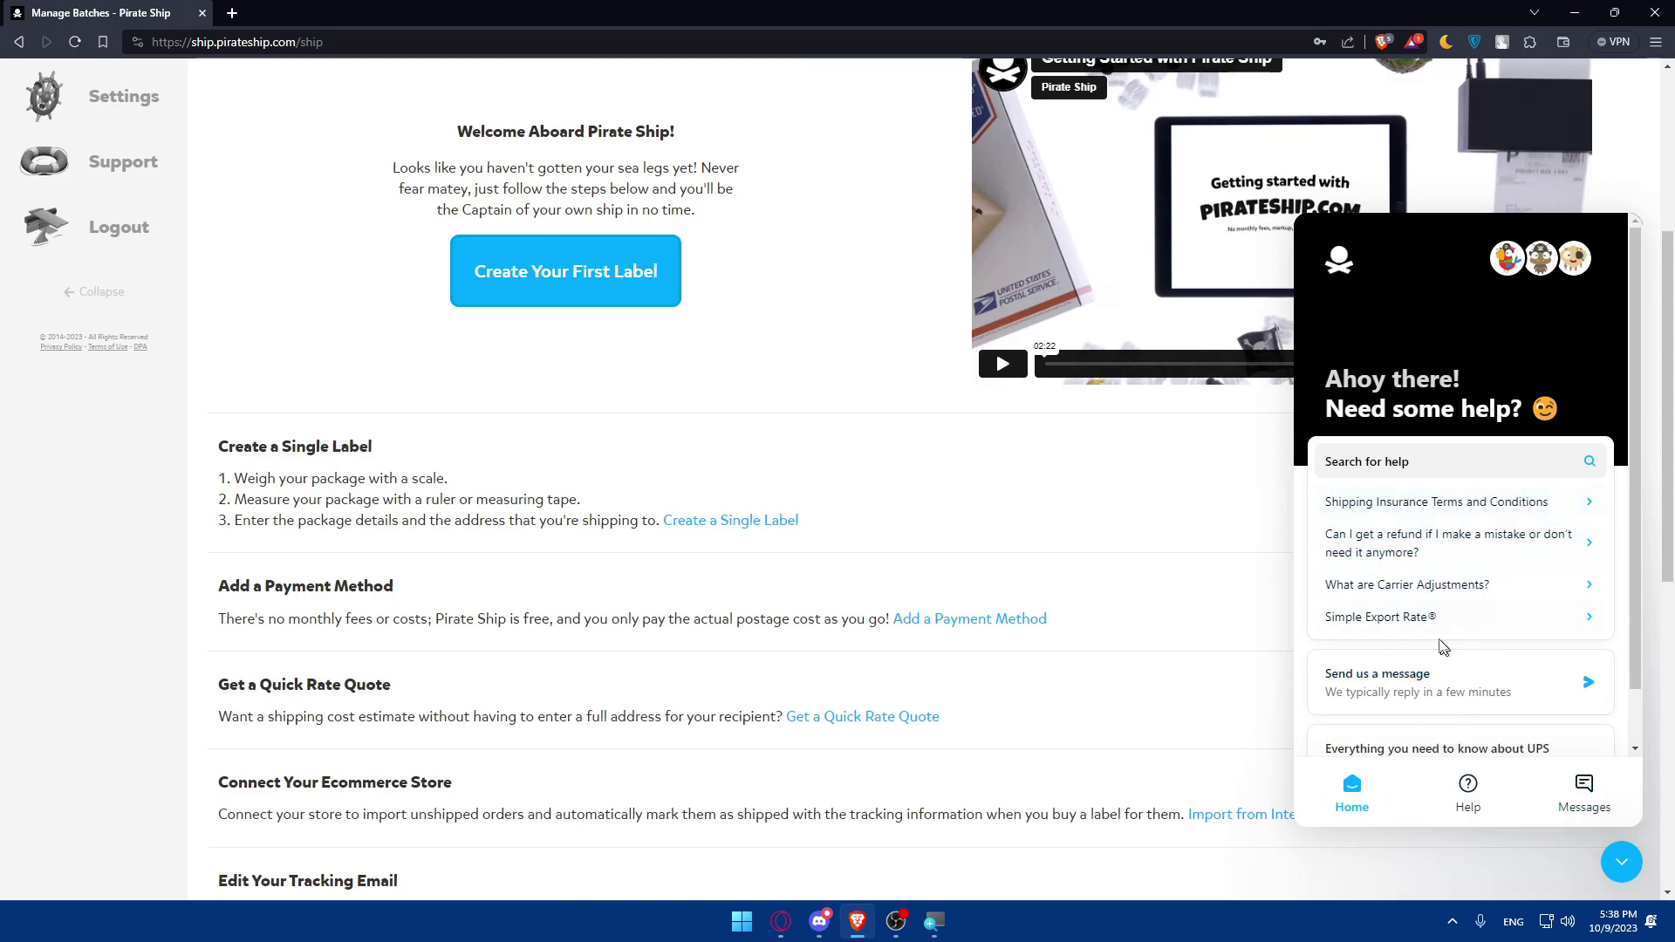
pyautogui.scroll(5, 1420, 450)
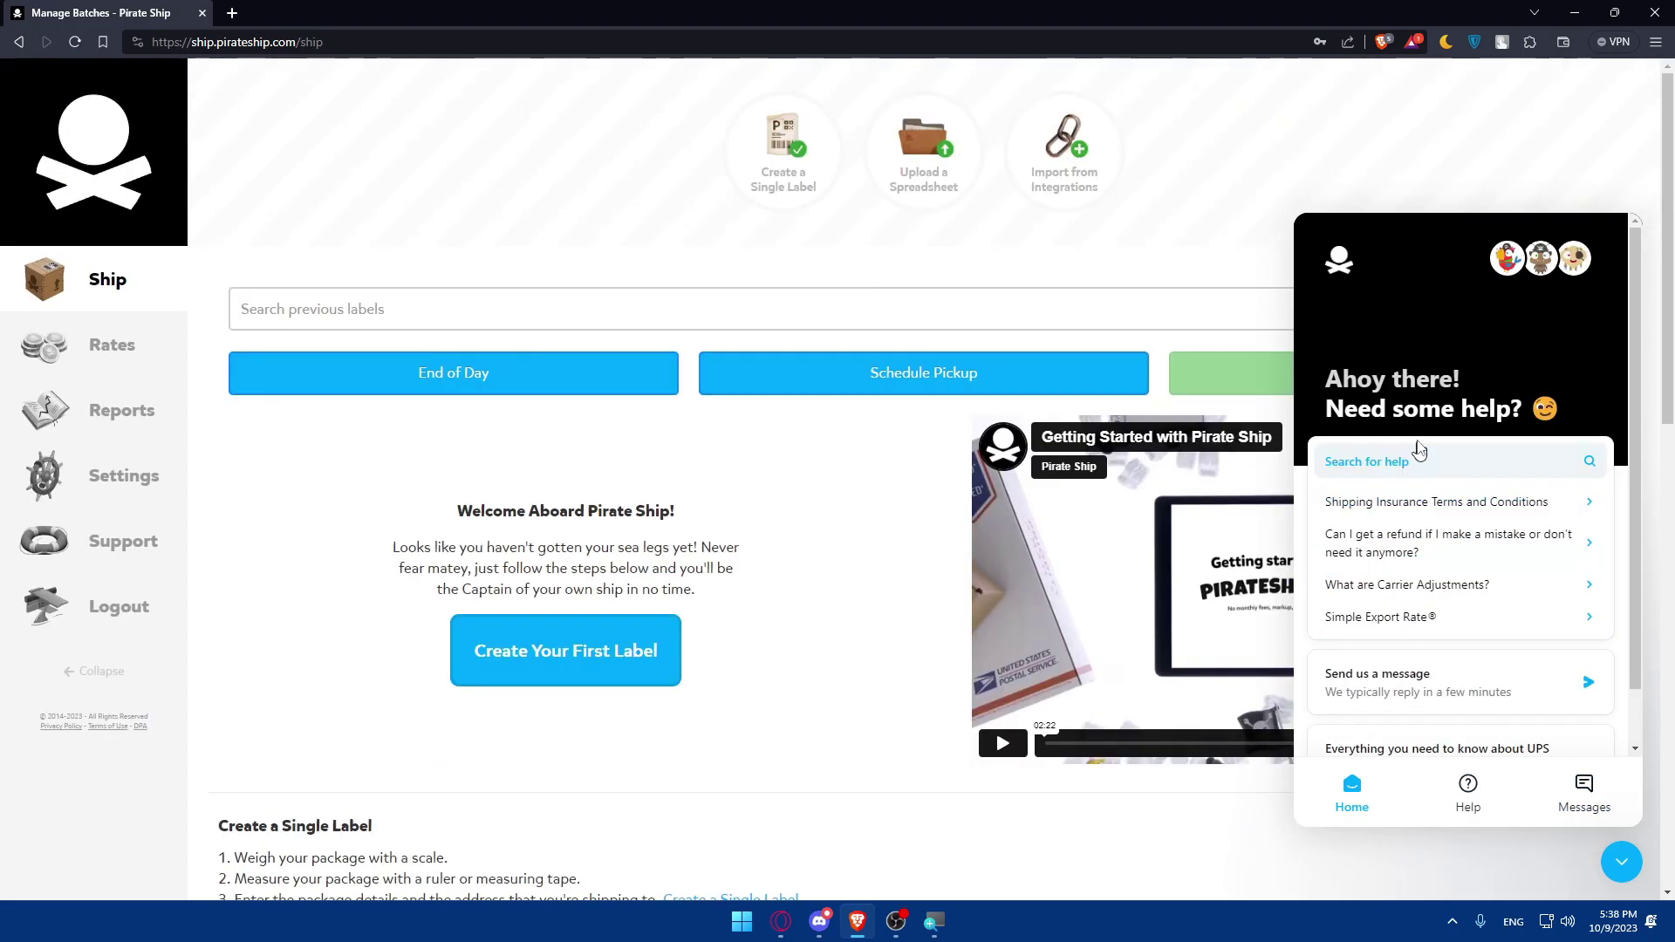
# - View support Messages, start a new message, then collapse the chat panel
pyautogui.click(1588, 785)
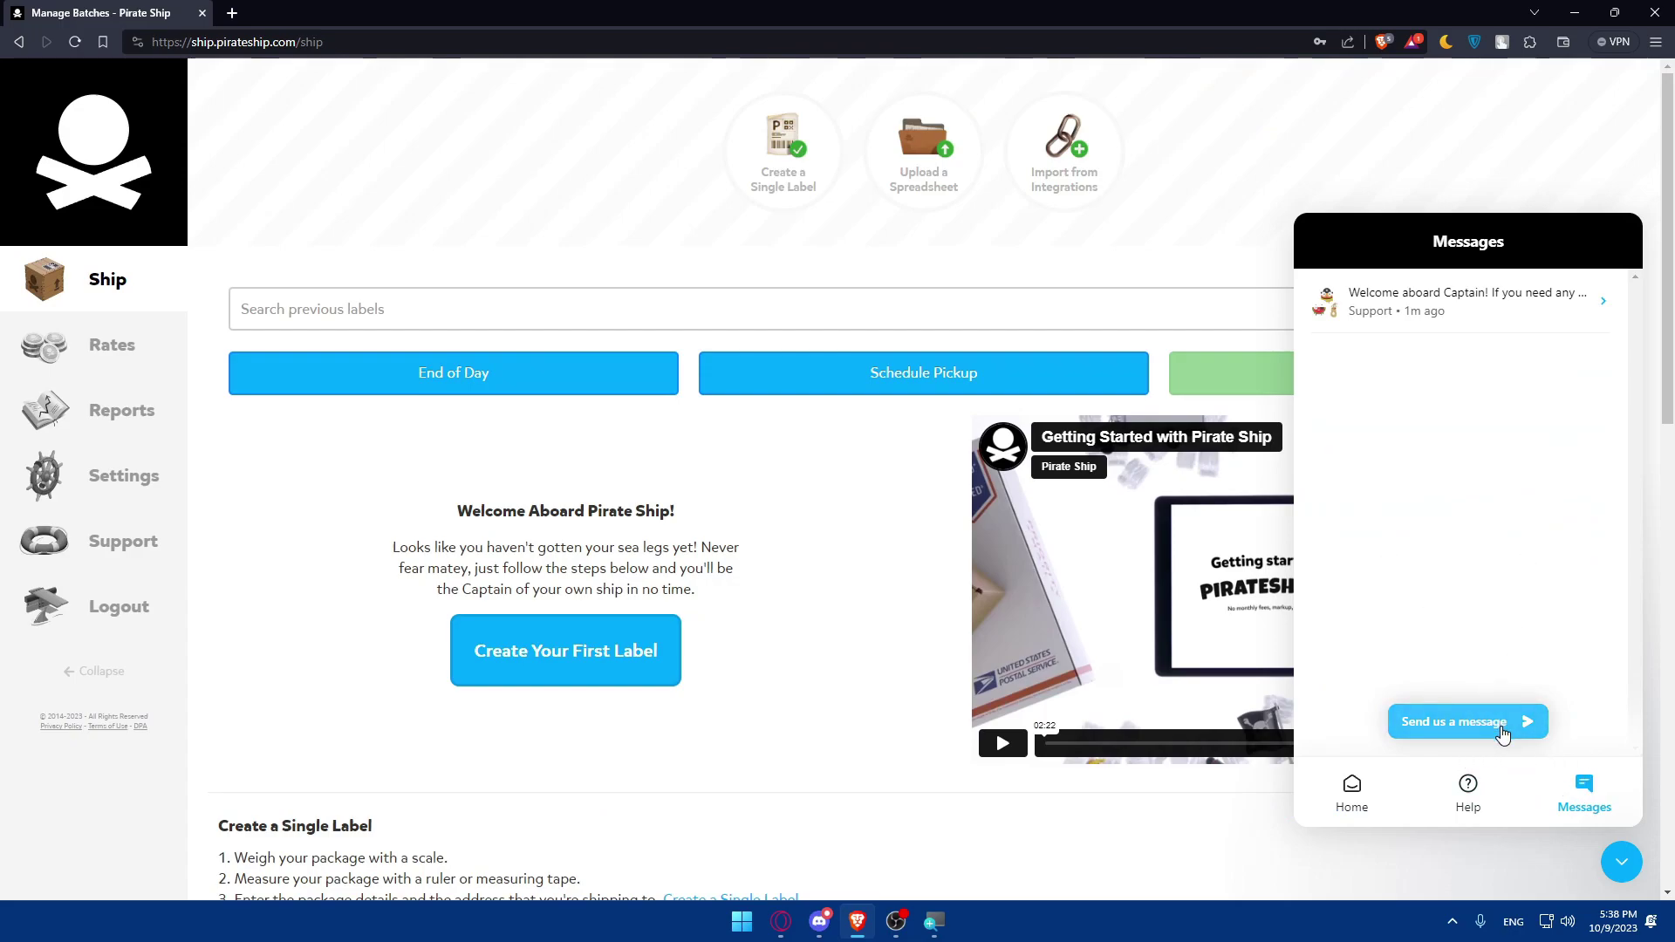
pyautogui.click(1504, 722)
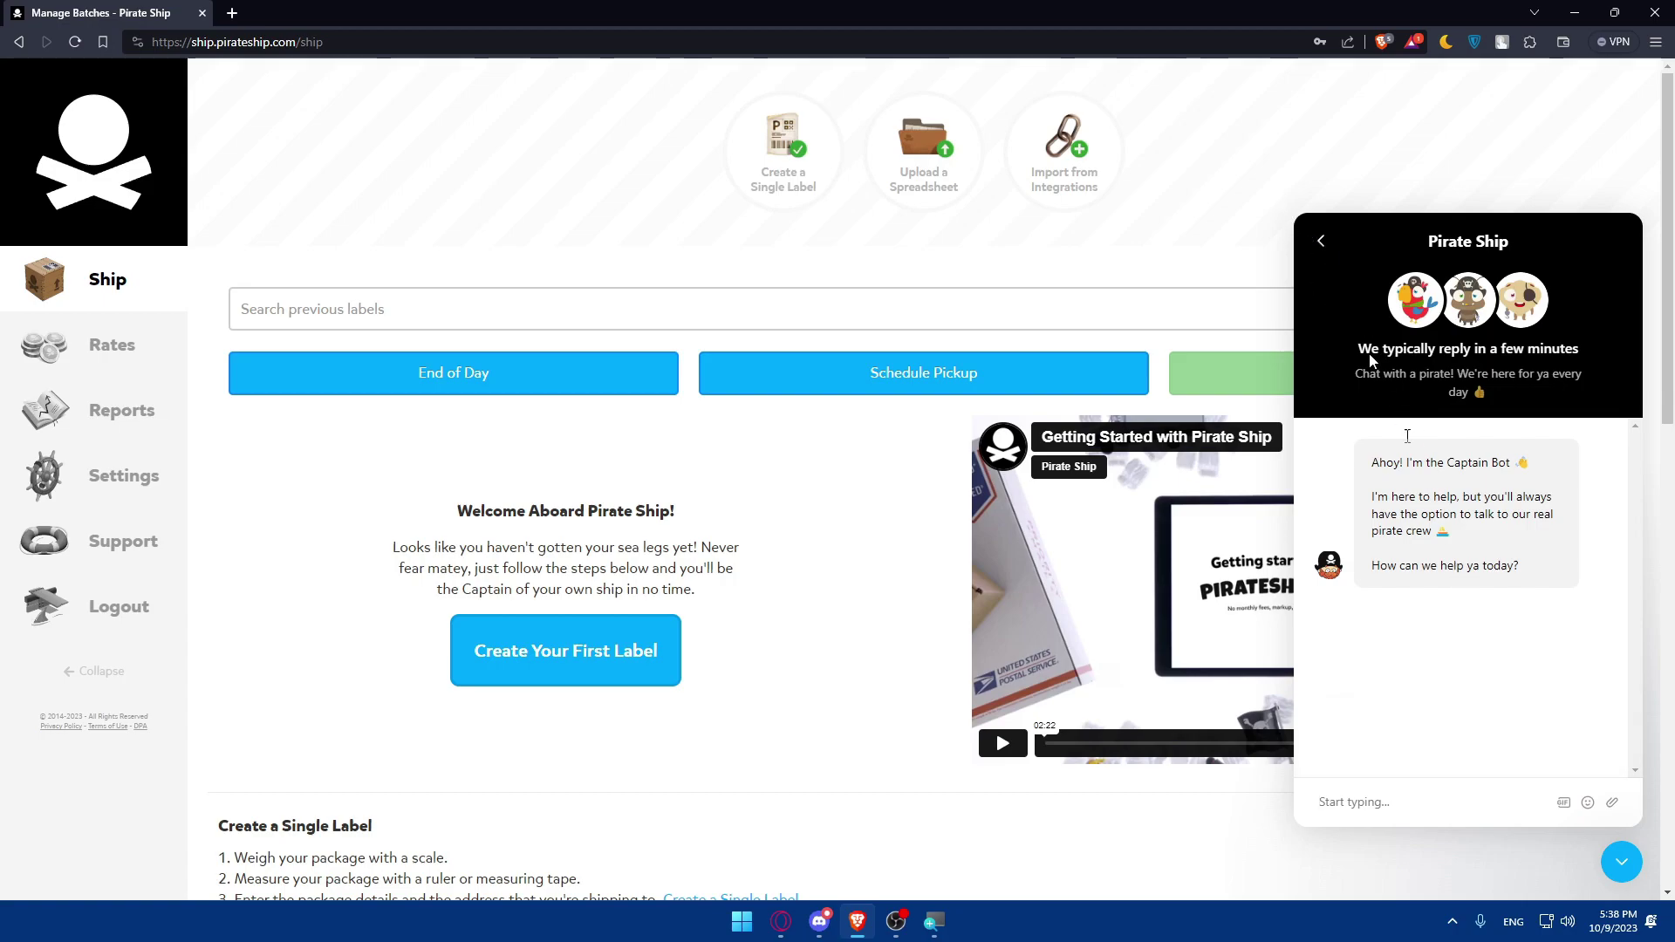
pyautogui.click(1622, 862)
pyautogui.scroll(-13, 1096, 460)
pyautogui.scroll(13, 997, 503)
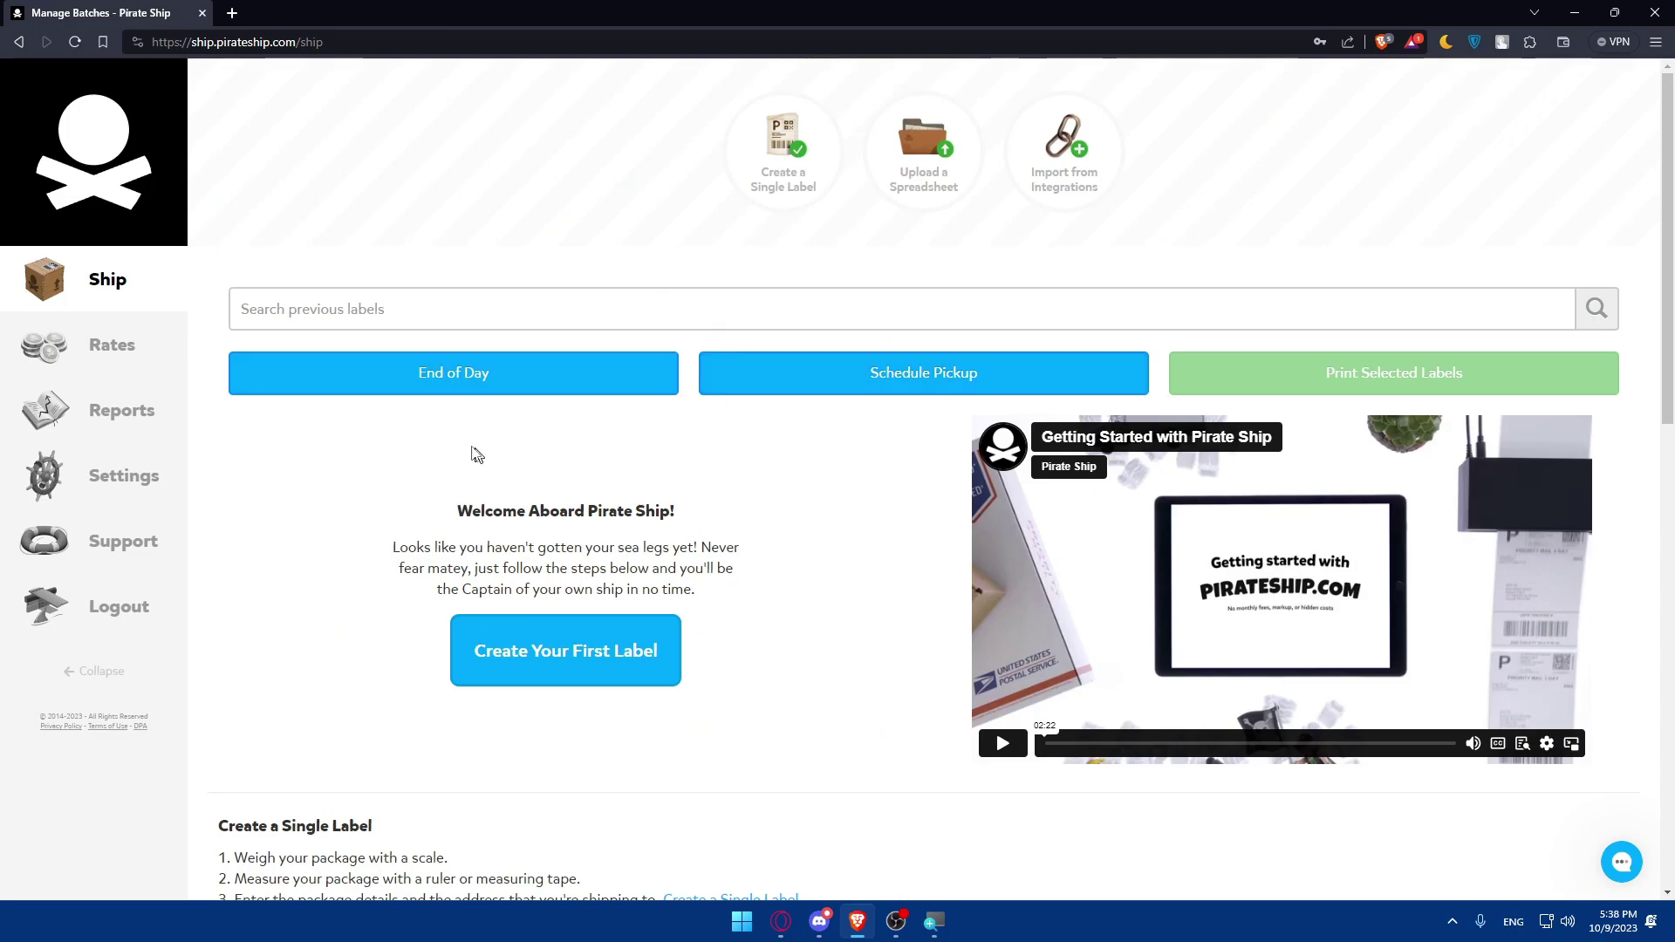
# - Open bigcartel.com in a new tab, continuing past the 'biogcartel.com' typo warning
pyautogui.click(232, 12)
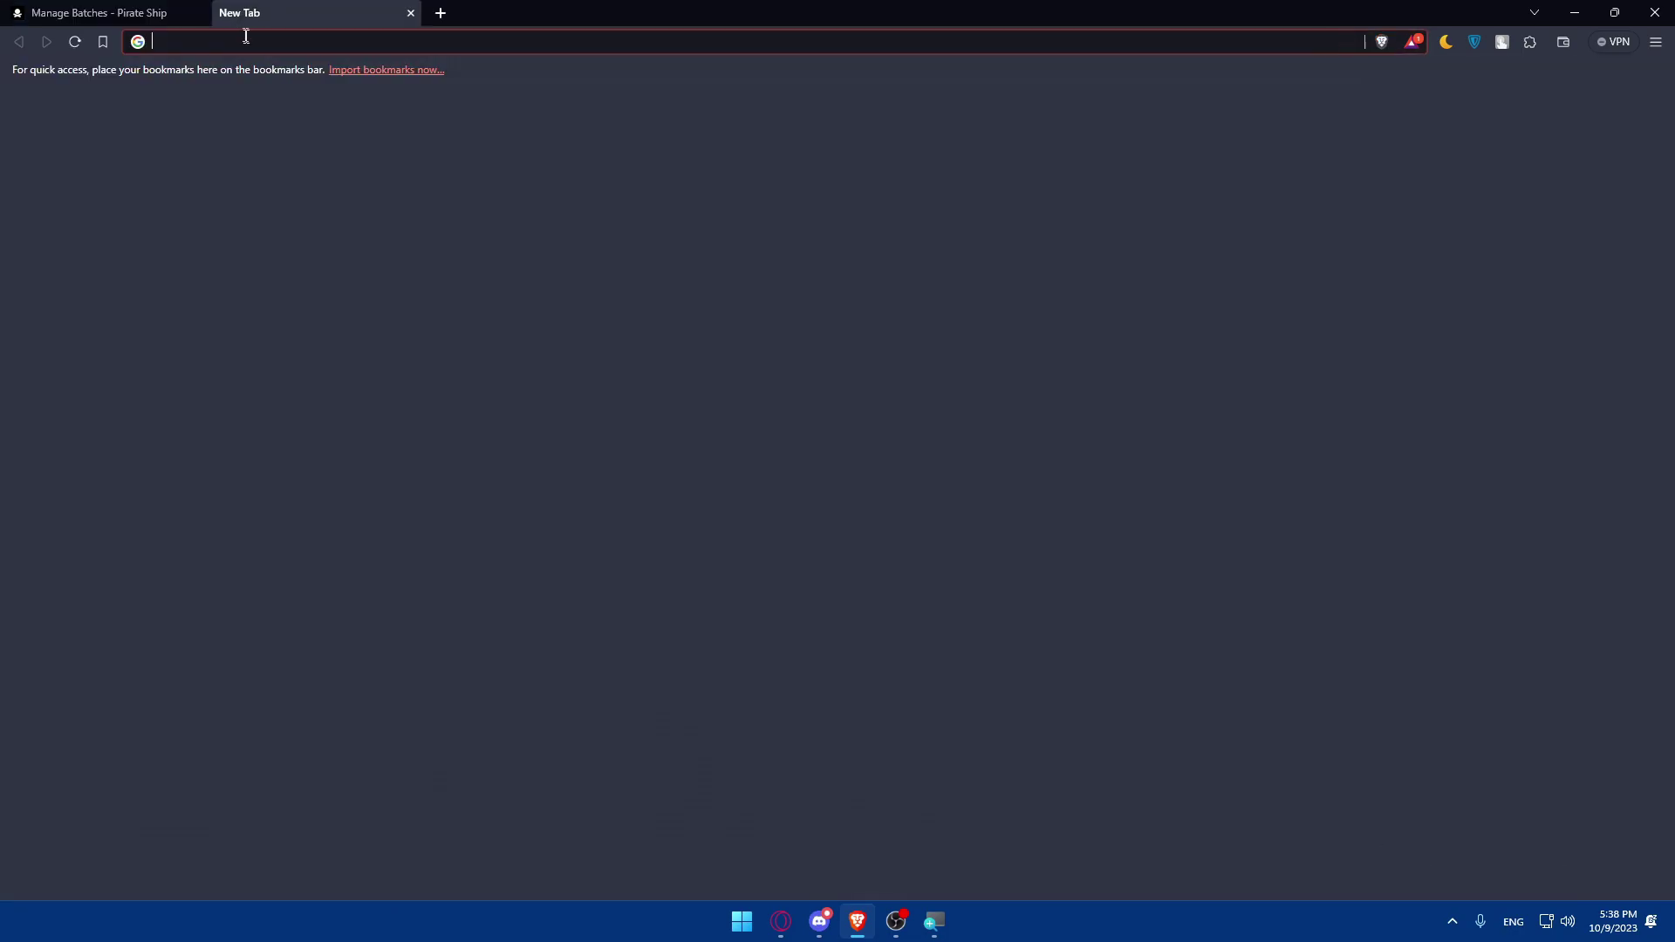
pyautogui.write('biog')
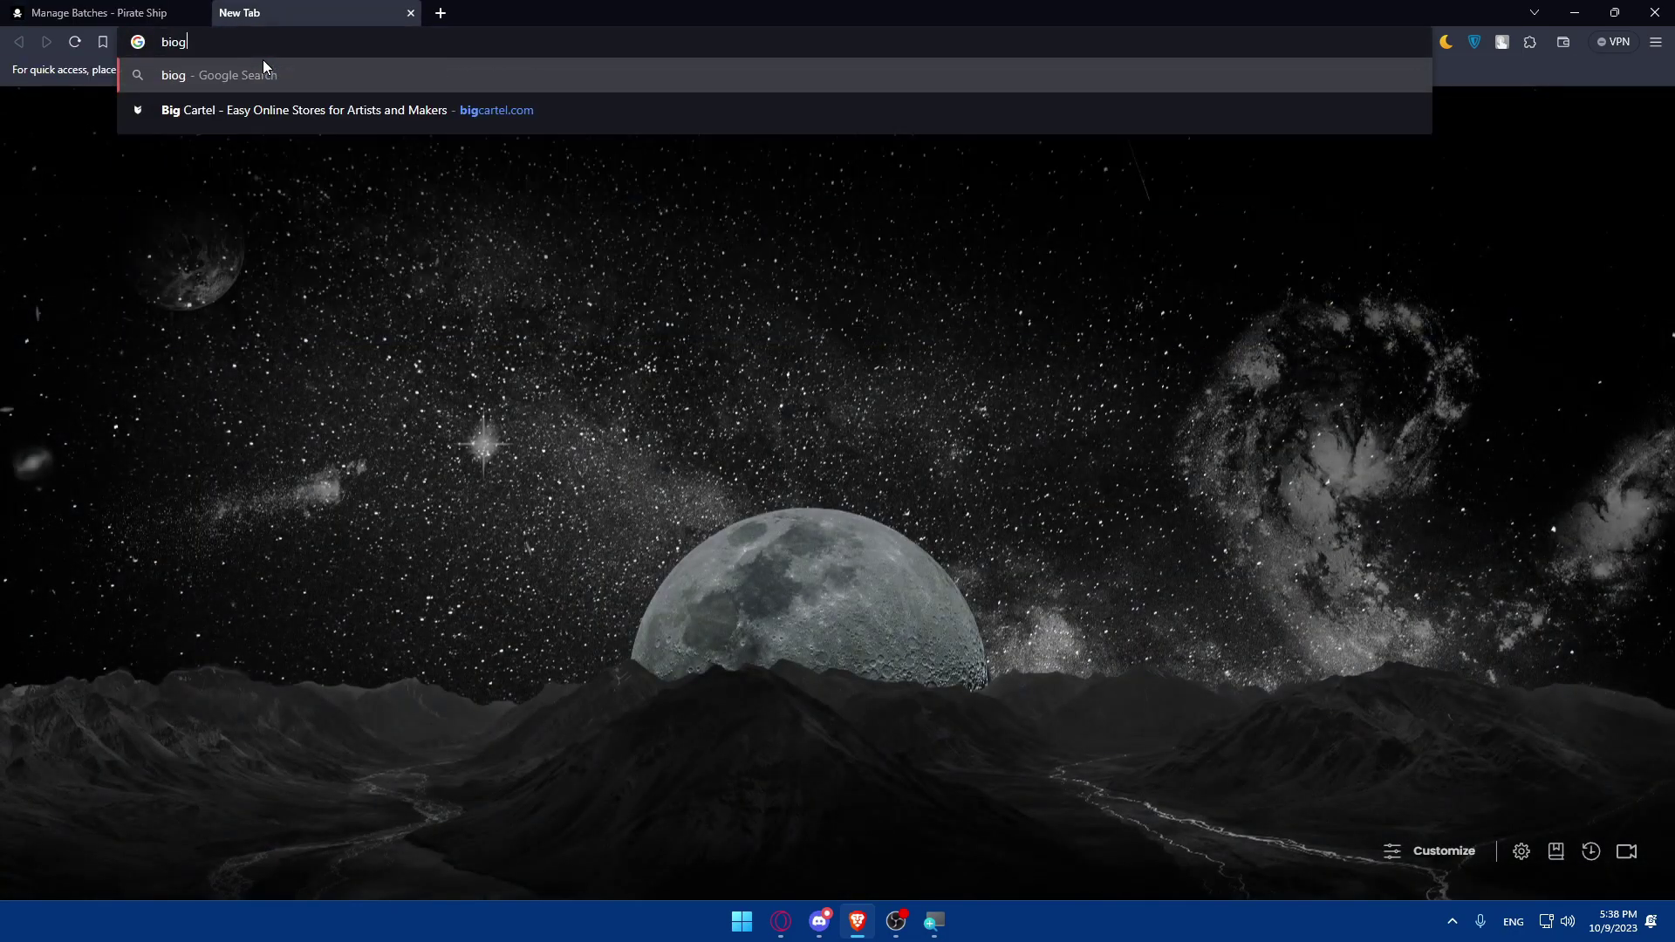
pyautogui.write('cartel.c')
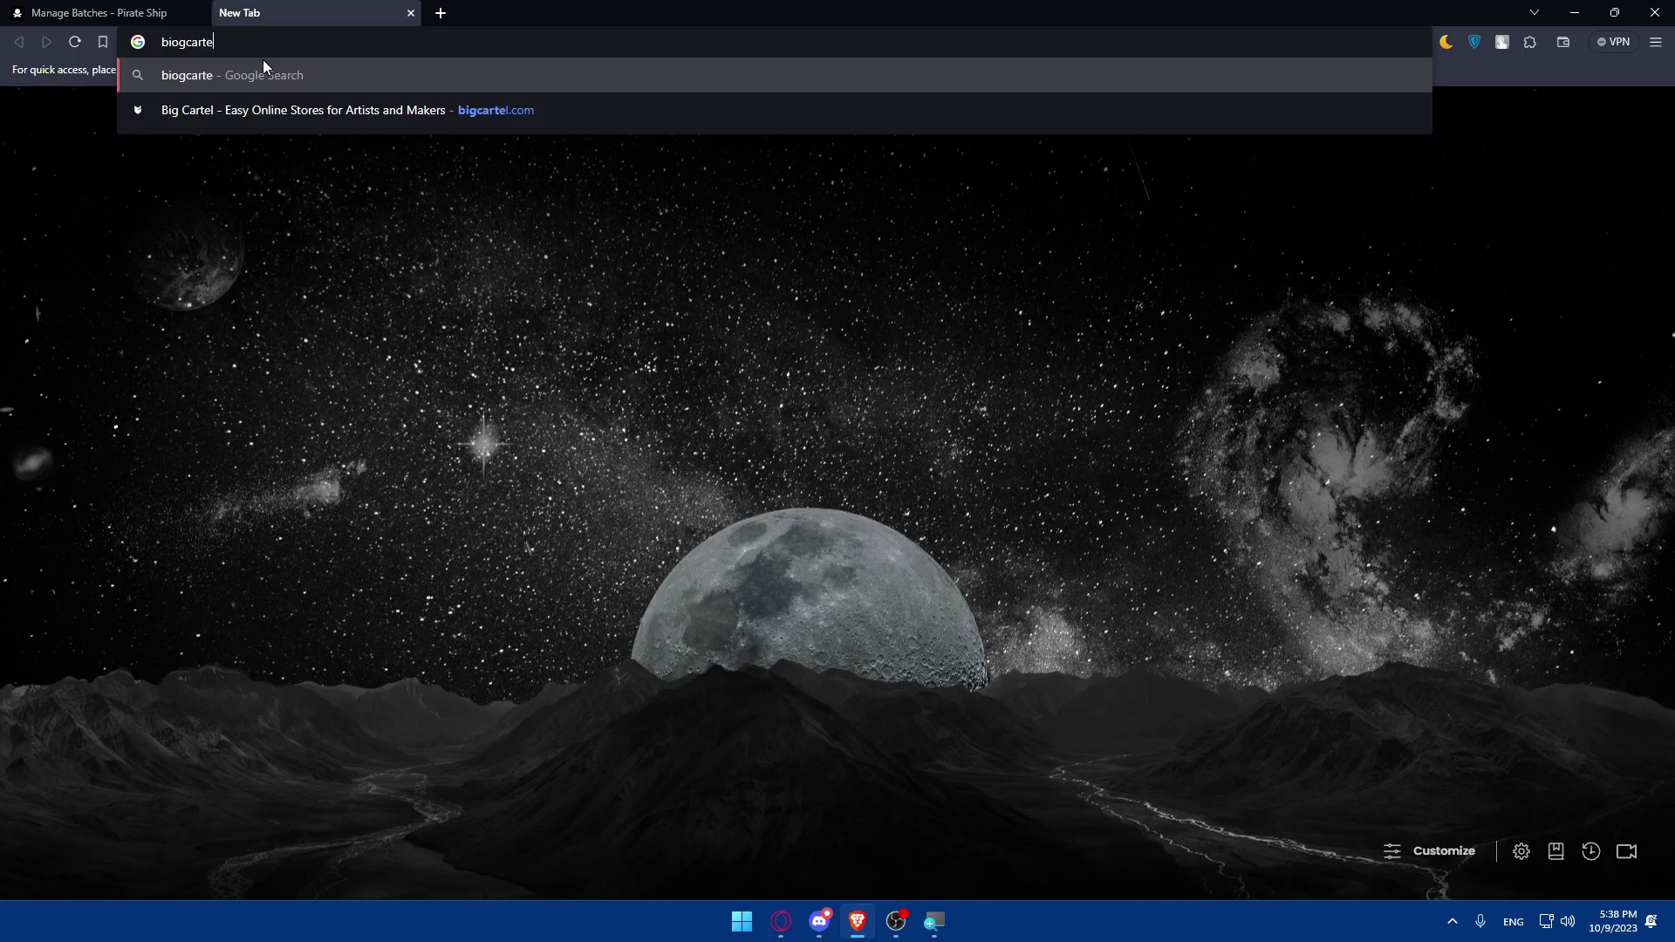
pyautogui.write('om')
pyautogui.press('Return')
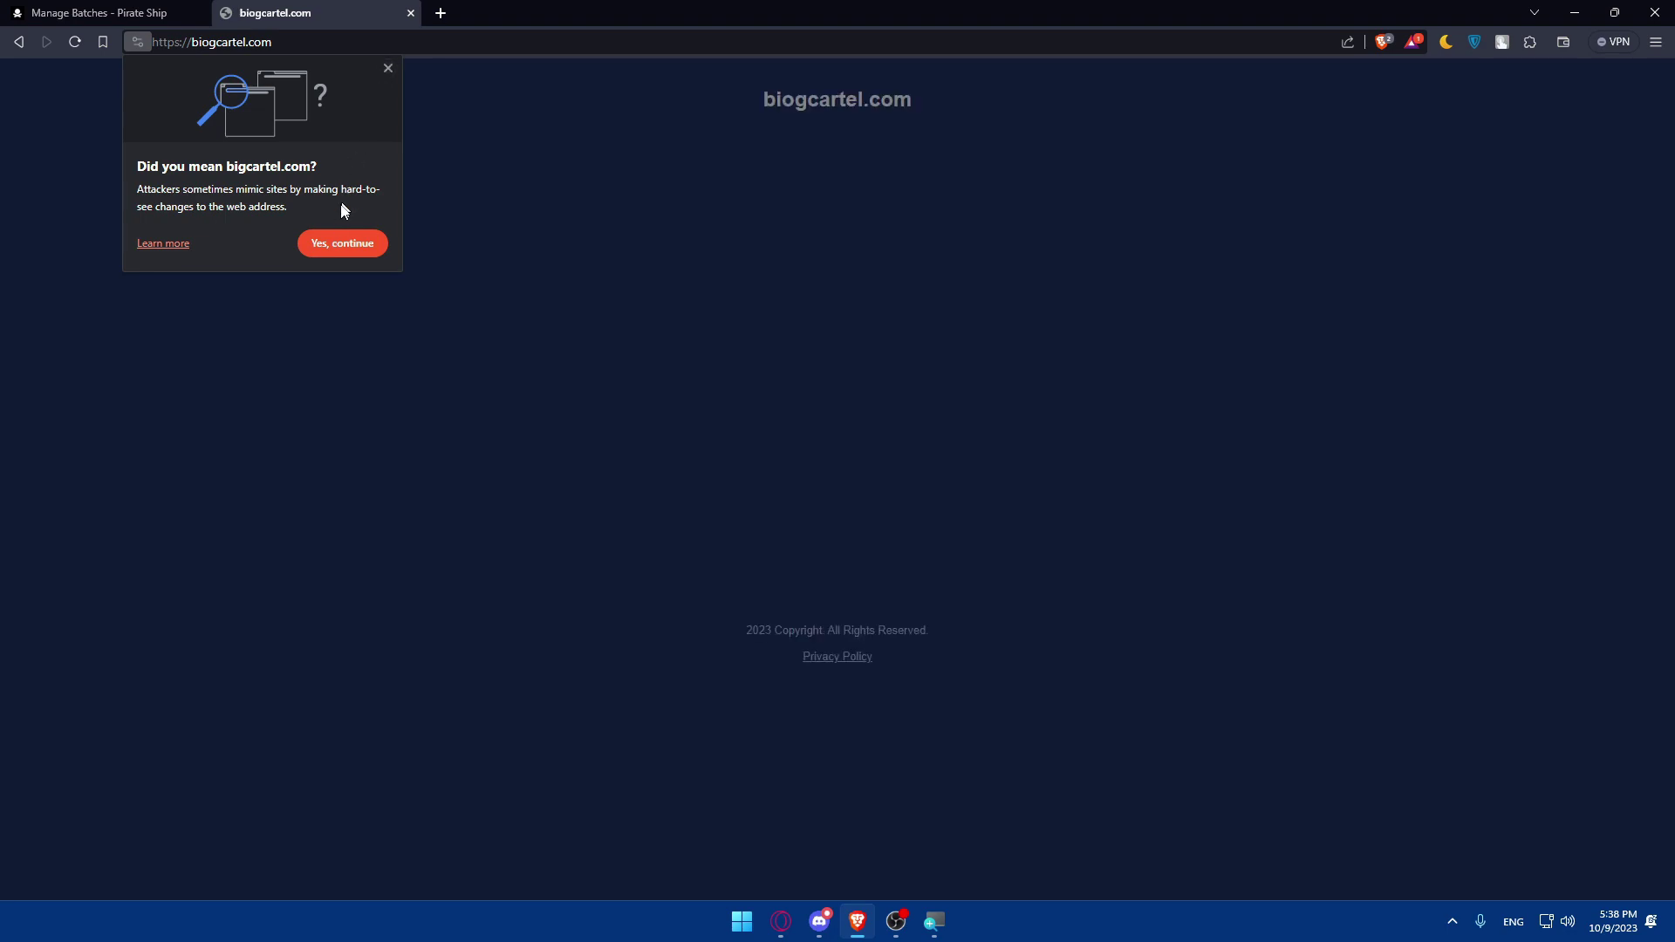
pyautogui.click(338, 244)
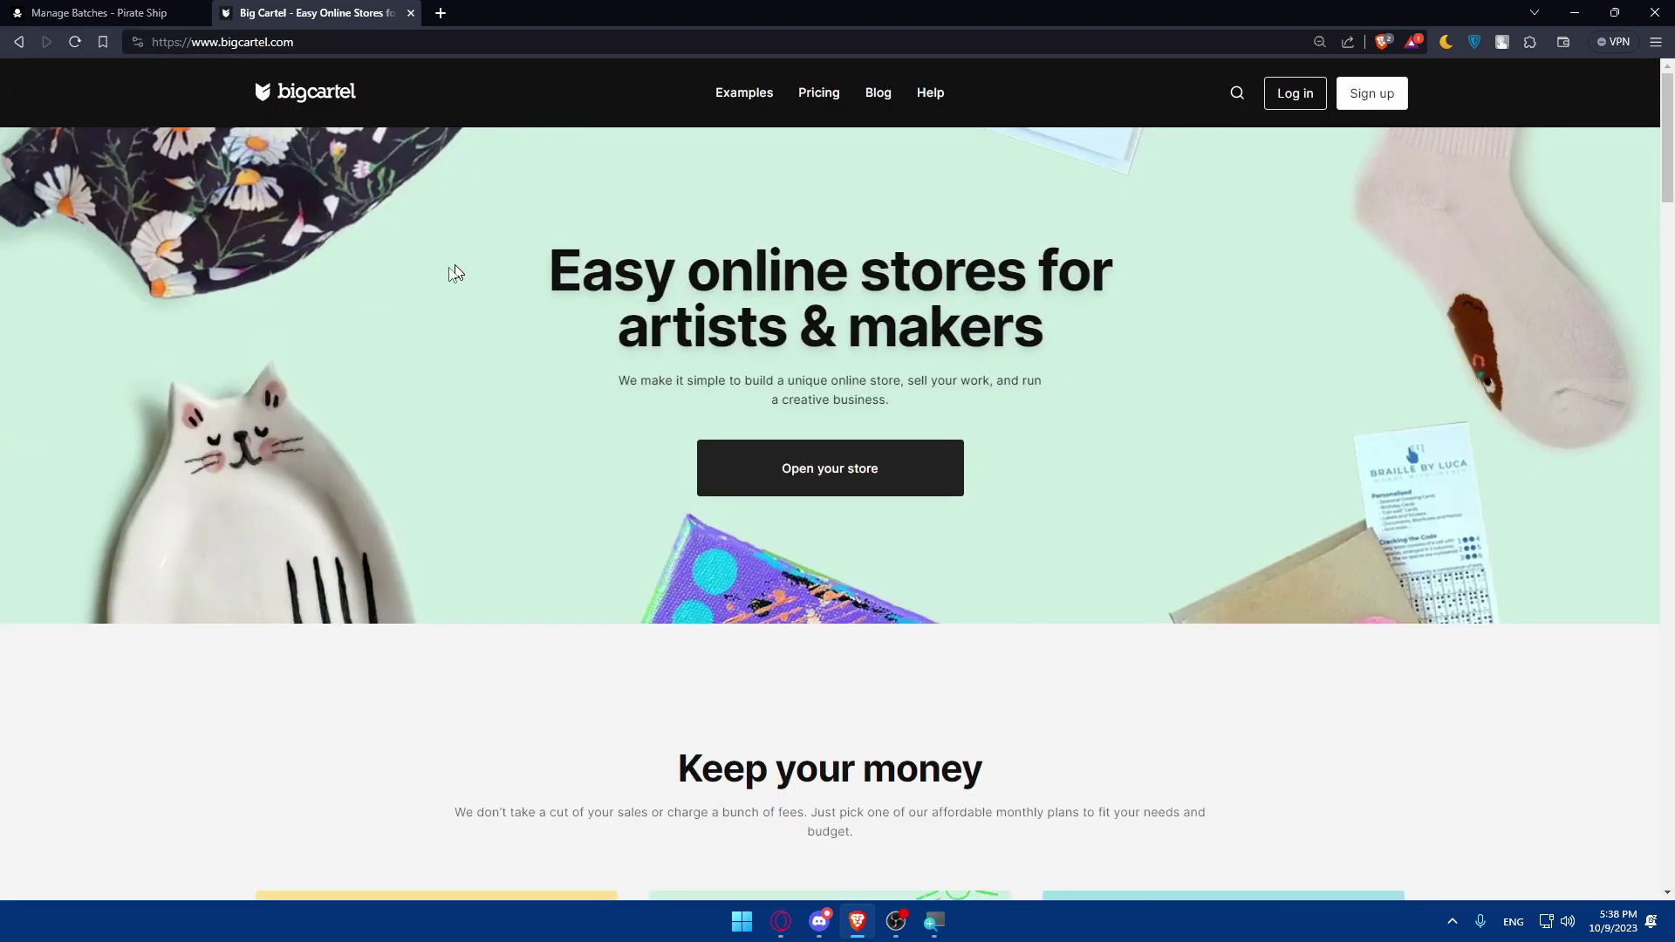
pyautogui.scroll(-15, 774, 393)
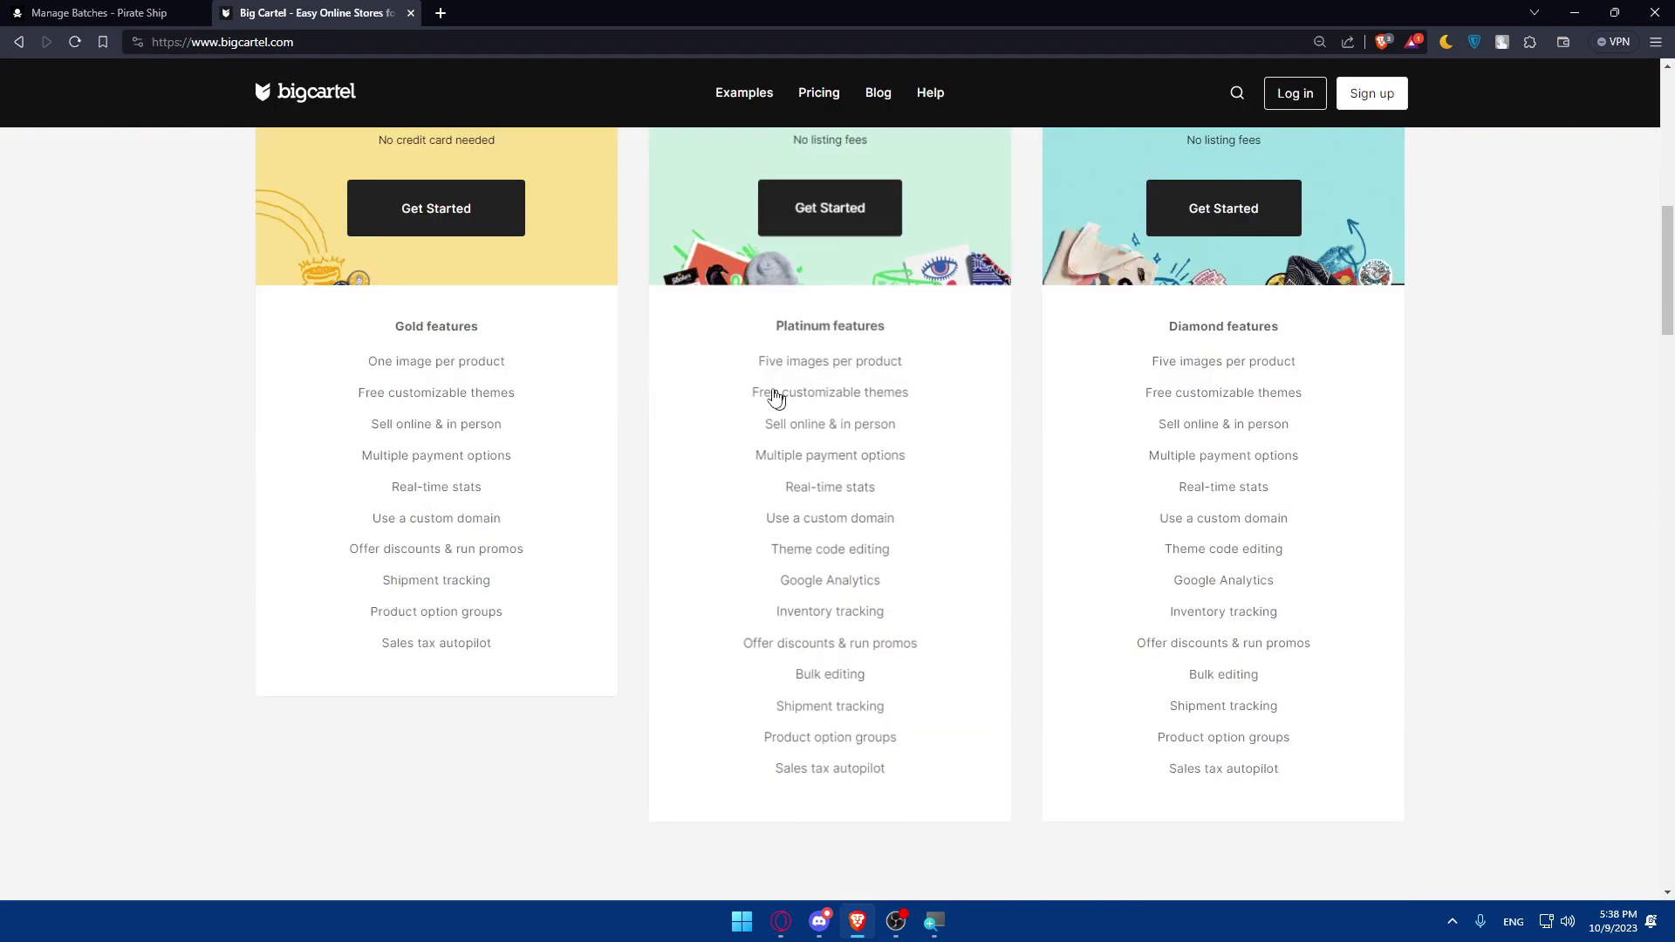
pyautogui.scroll(10, 673, 460)
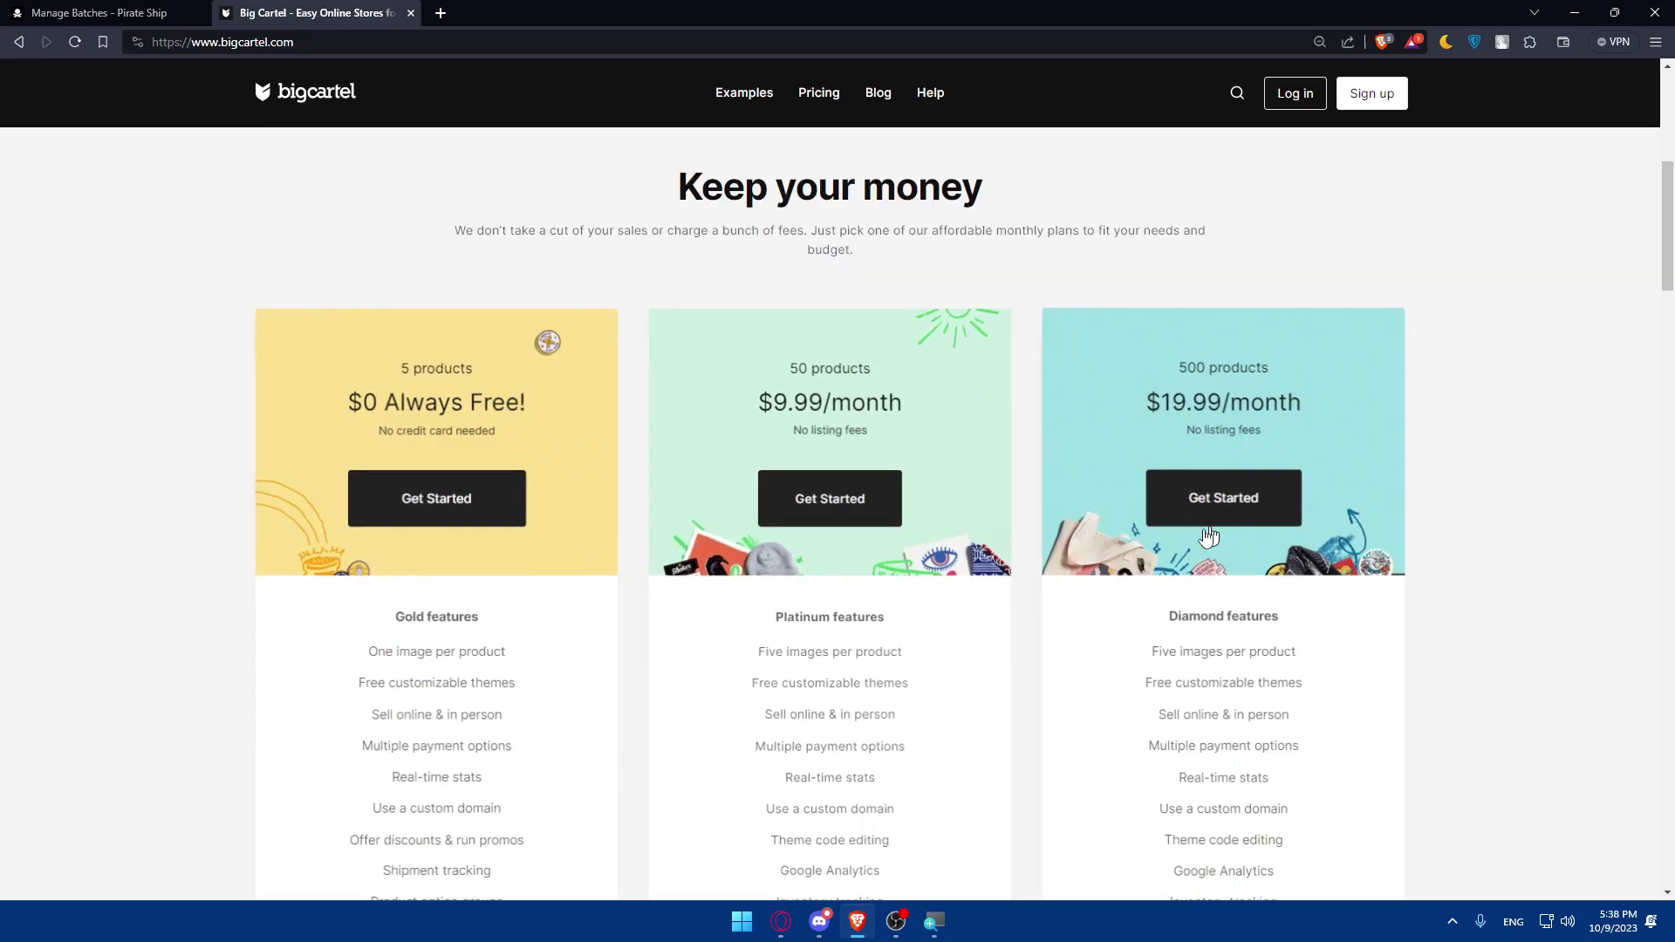
pyautogui.scroll(-3, 785, 488)
pyautogui.scroll(2, 679, 476)
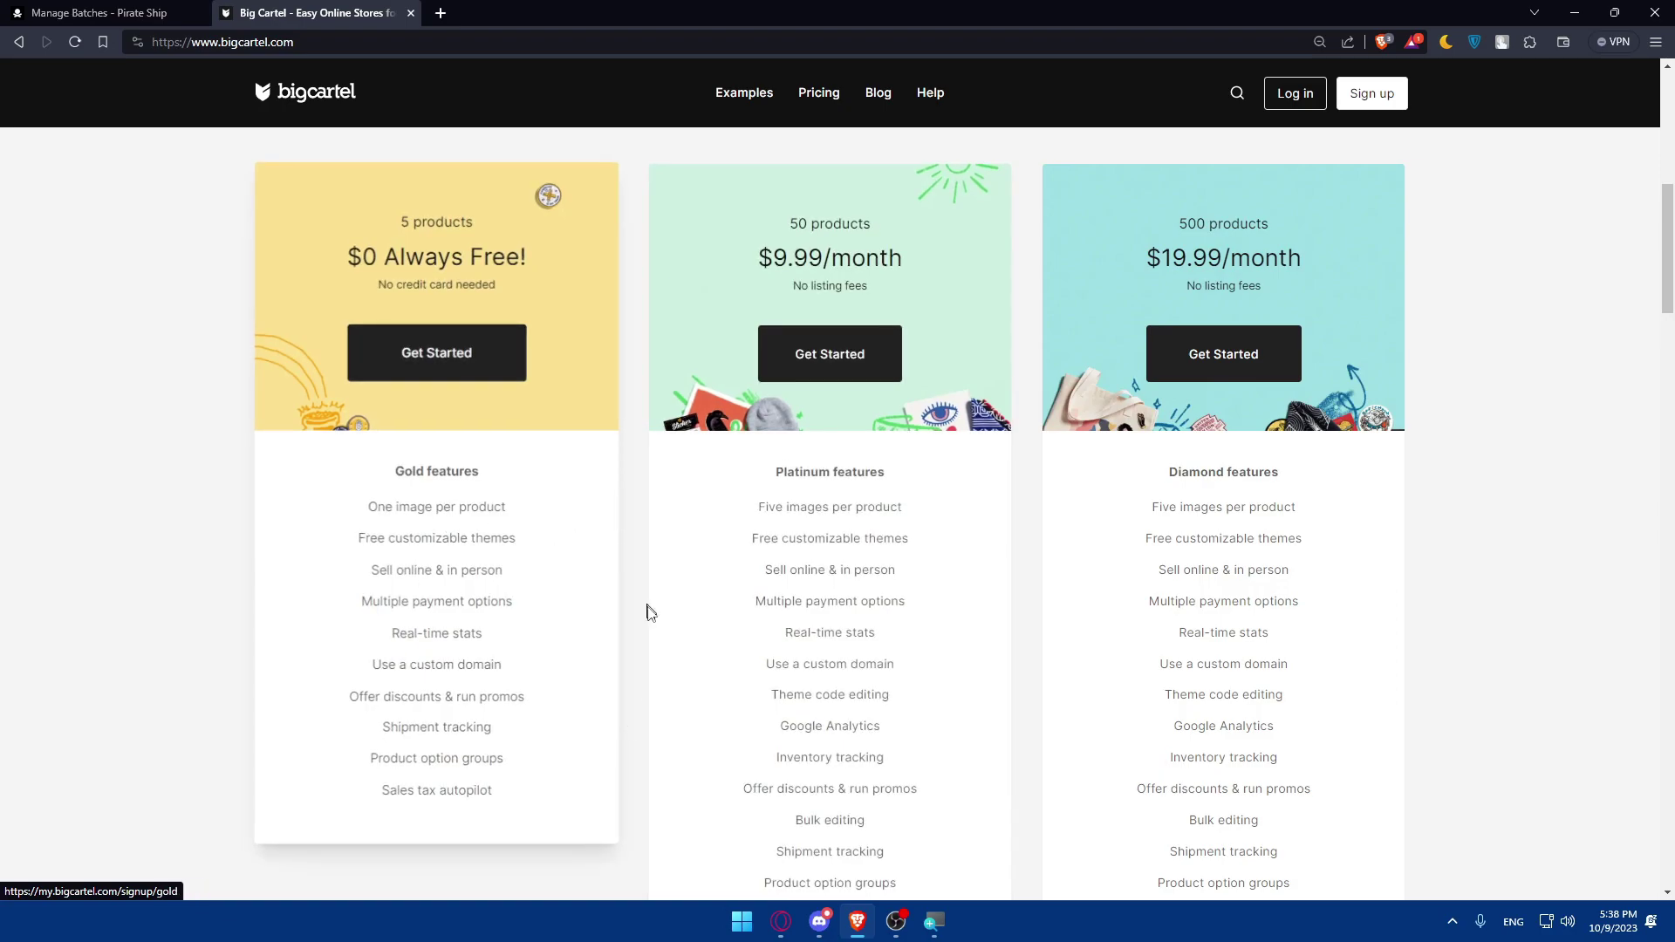
pyautogui.scroll(-15, 776, 522)
pyautogui.scroll(-10, 866, 513)
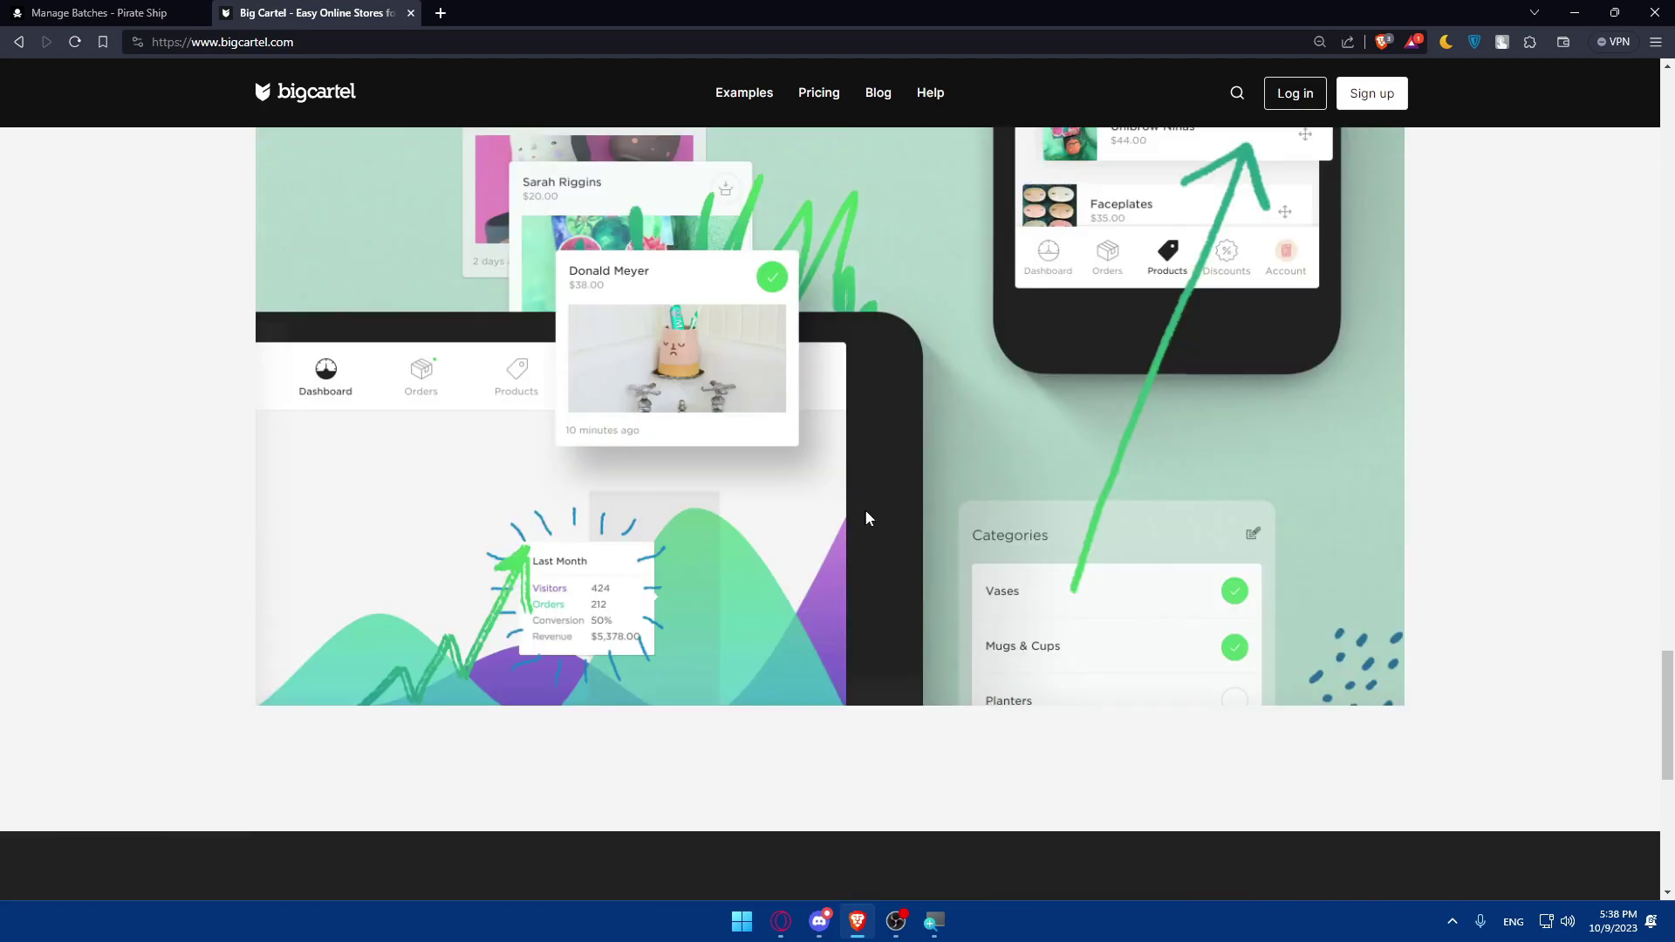
pyautogui.scroll(20, 912, 515)
pyautogui.scroll(10, 912, 520)
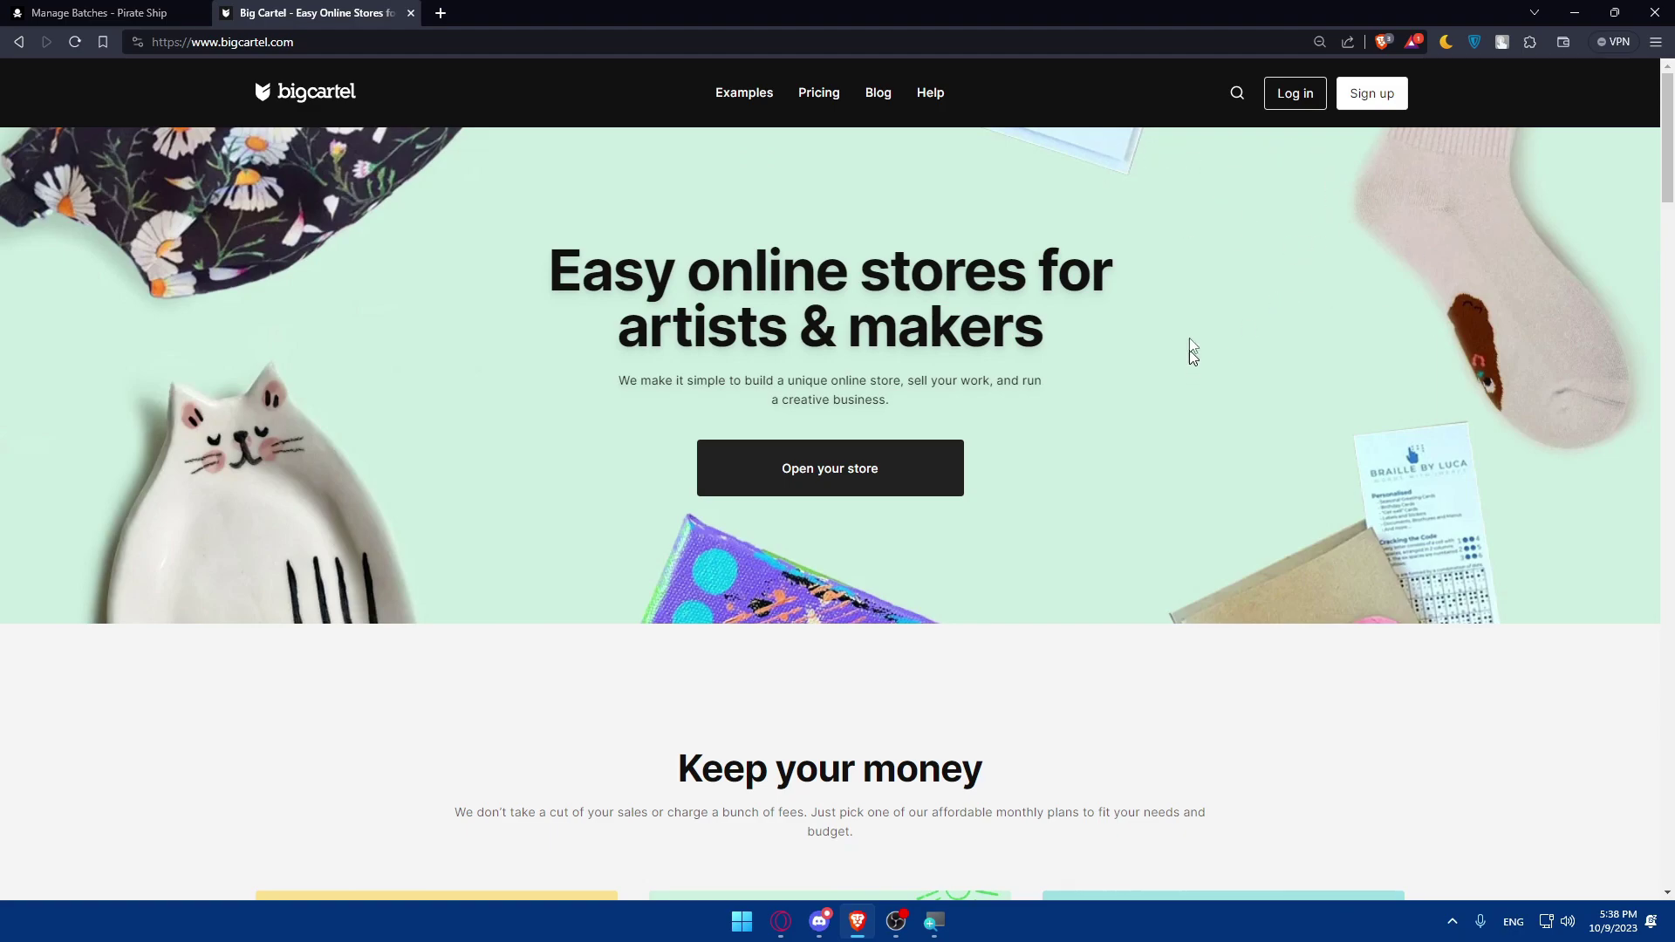
# - Open Big Cartel's Pricing page to see the store plans
pyautogui.click(1385, 106)
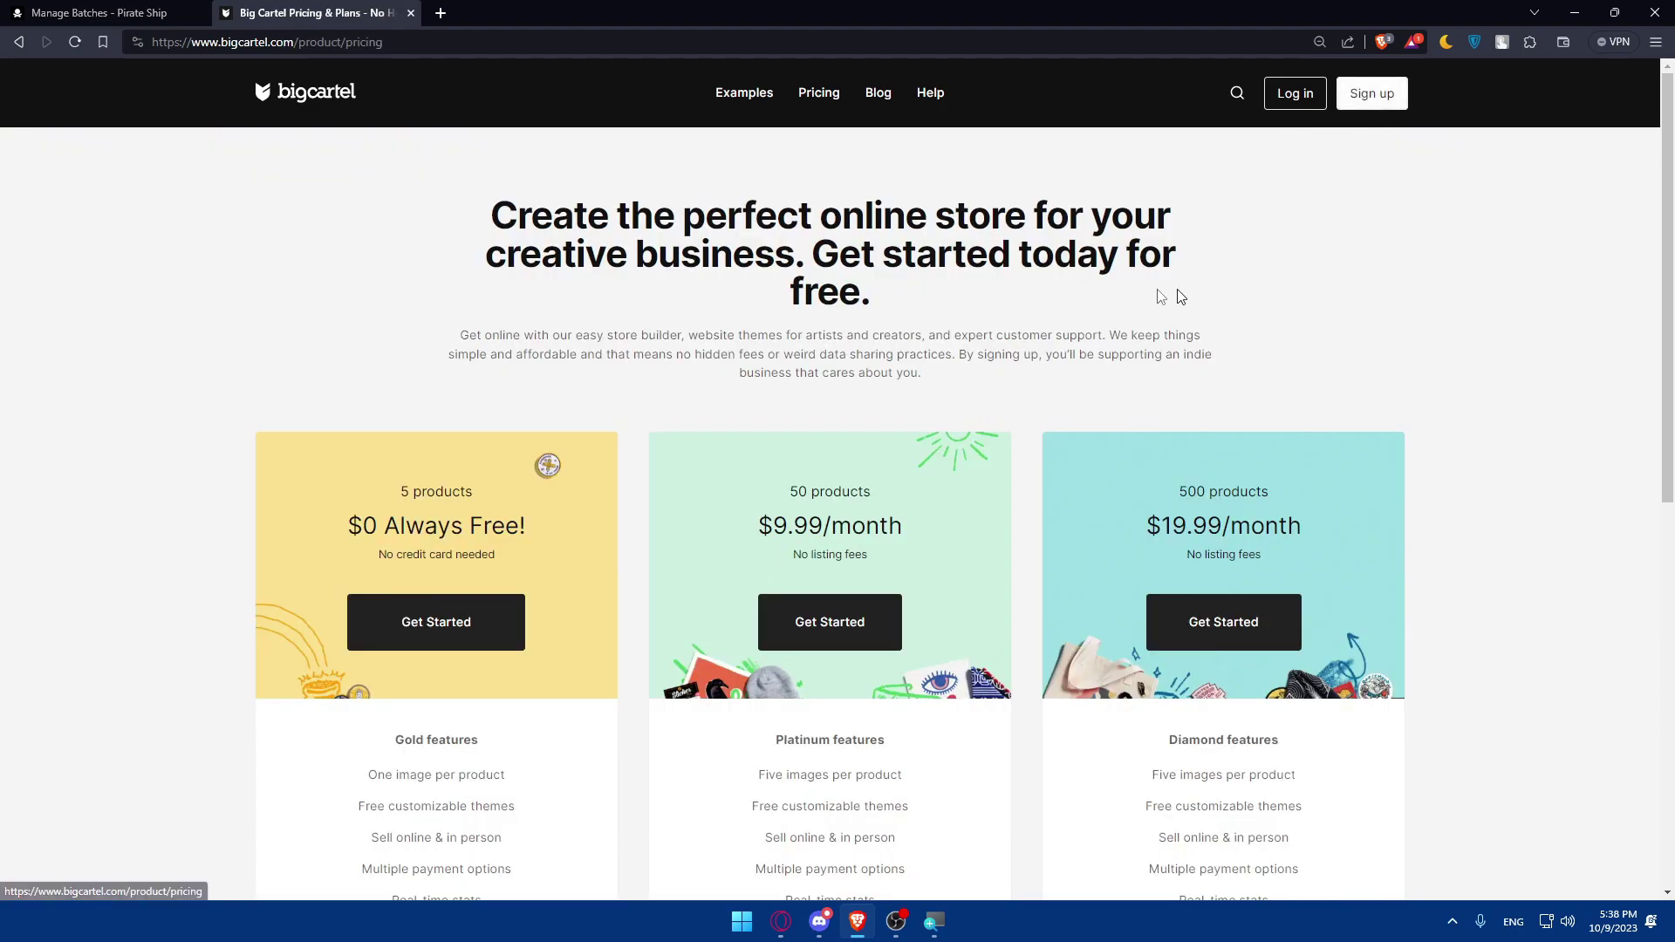
pyautogui.scroll(-5, 1047, 329)
pyautogui.scroll(3, 817, 399)
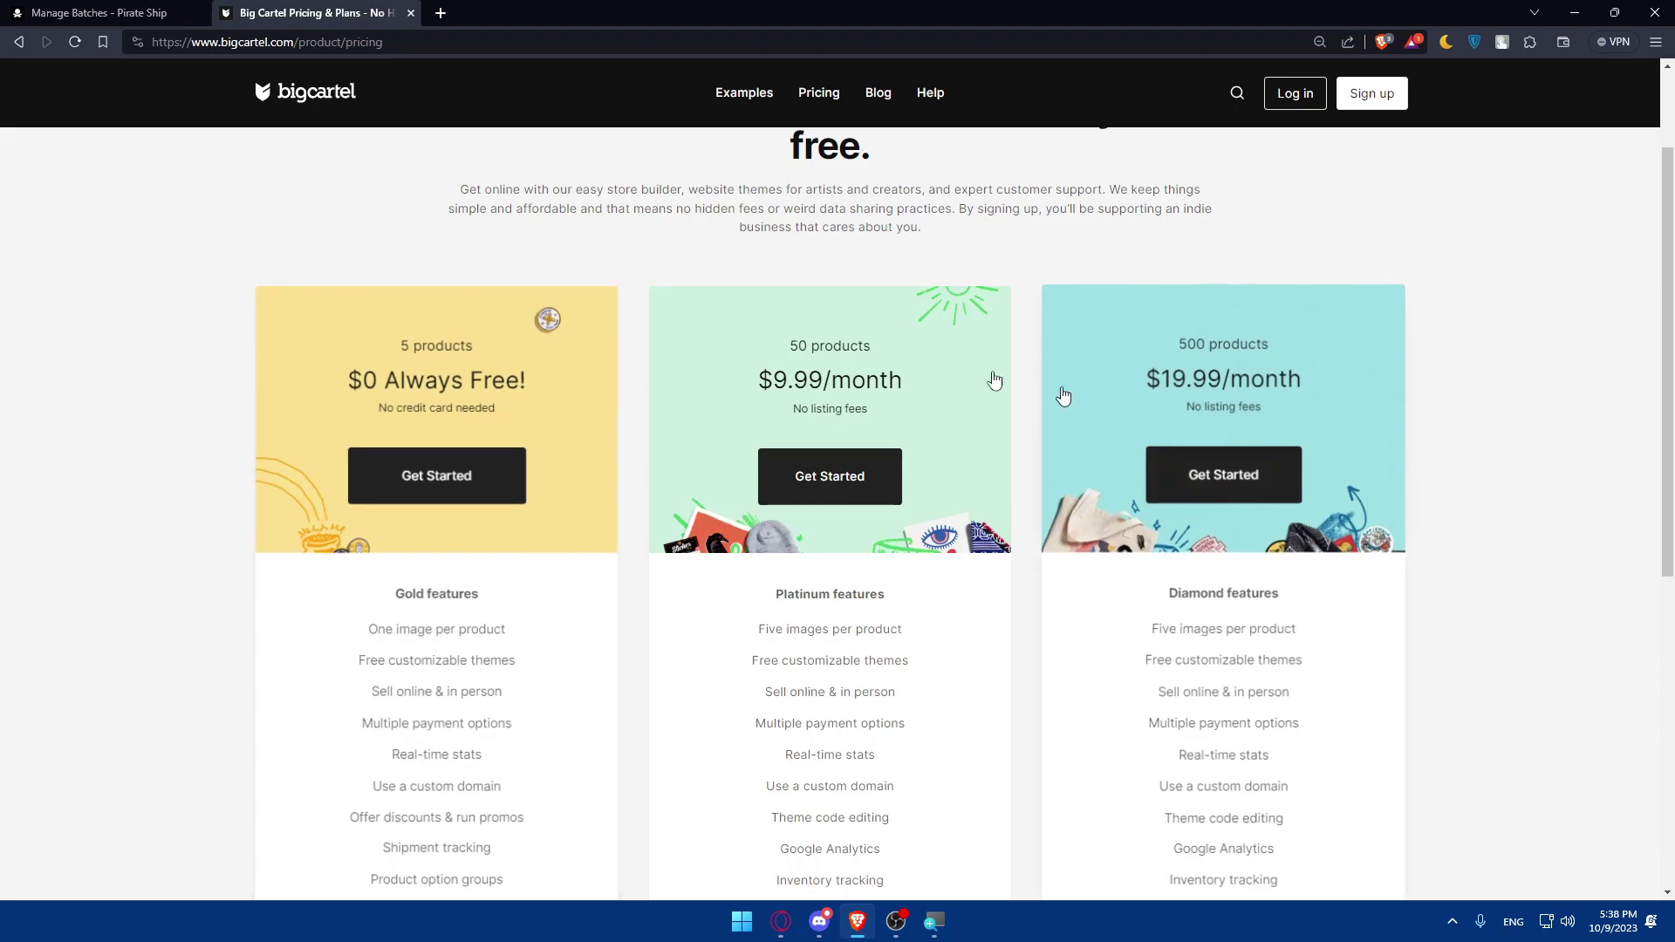
# - Log in to the Big Cartel store with the saved password, declining to save it
pyautogui.click(1294, 96)
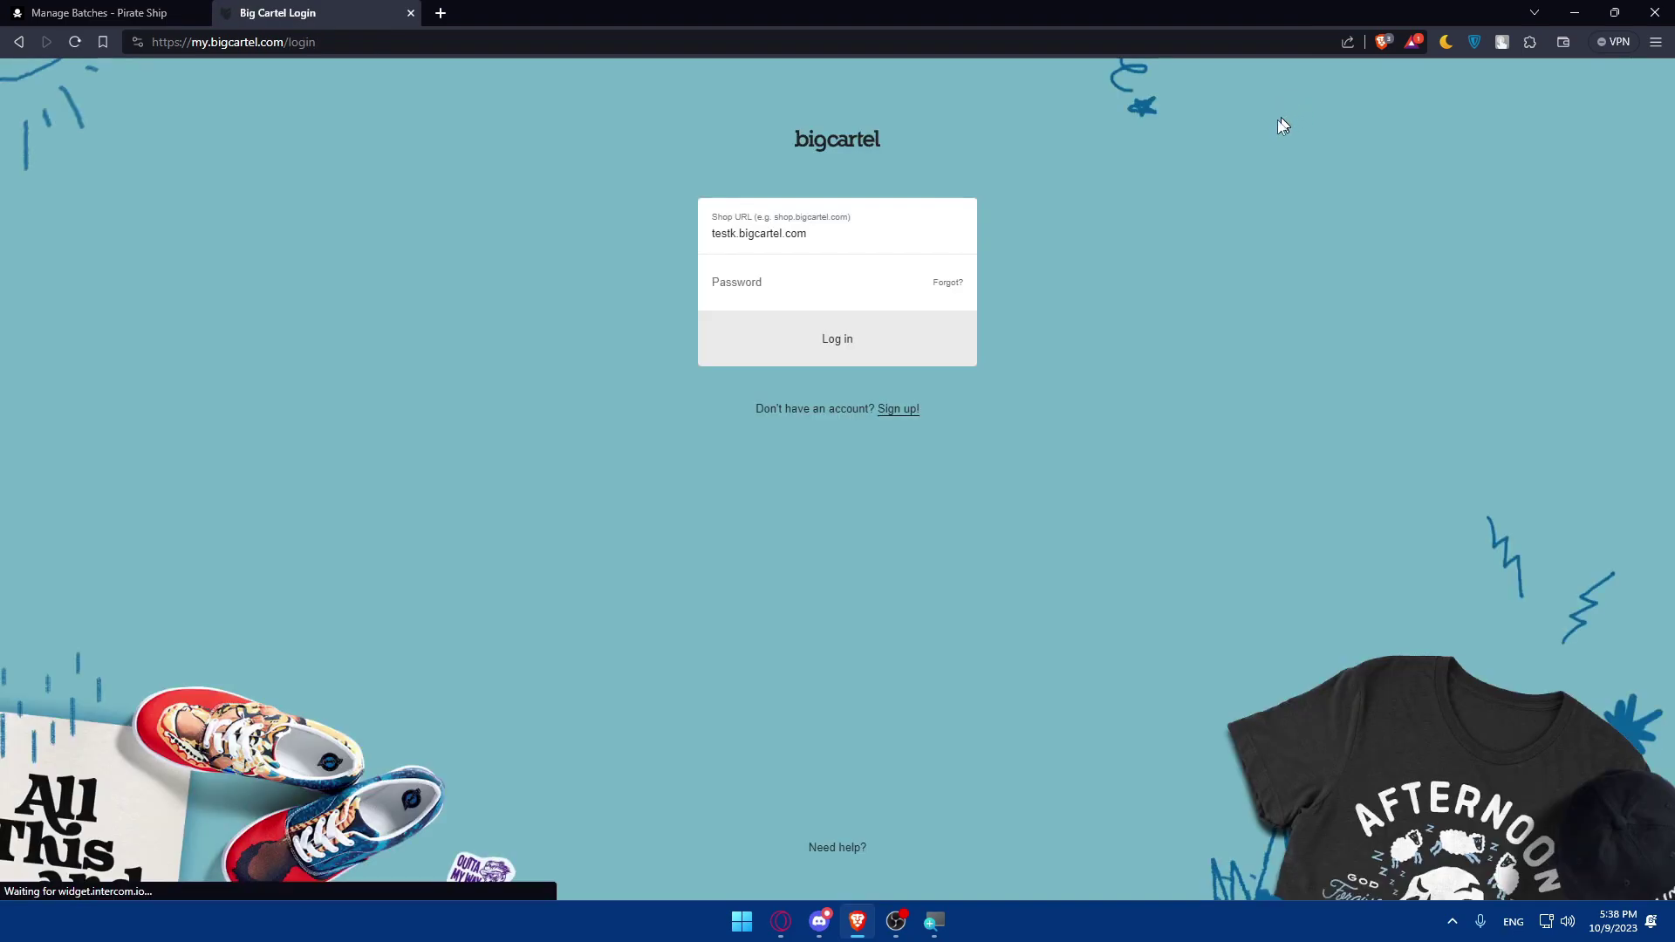
pyautogui.click(830, 295)
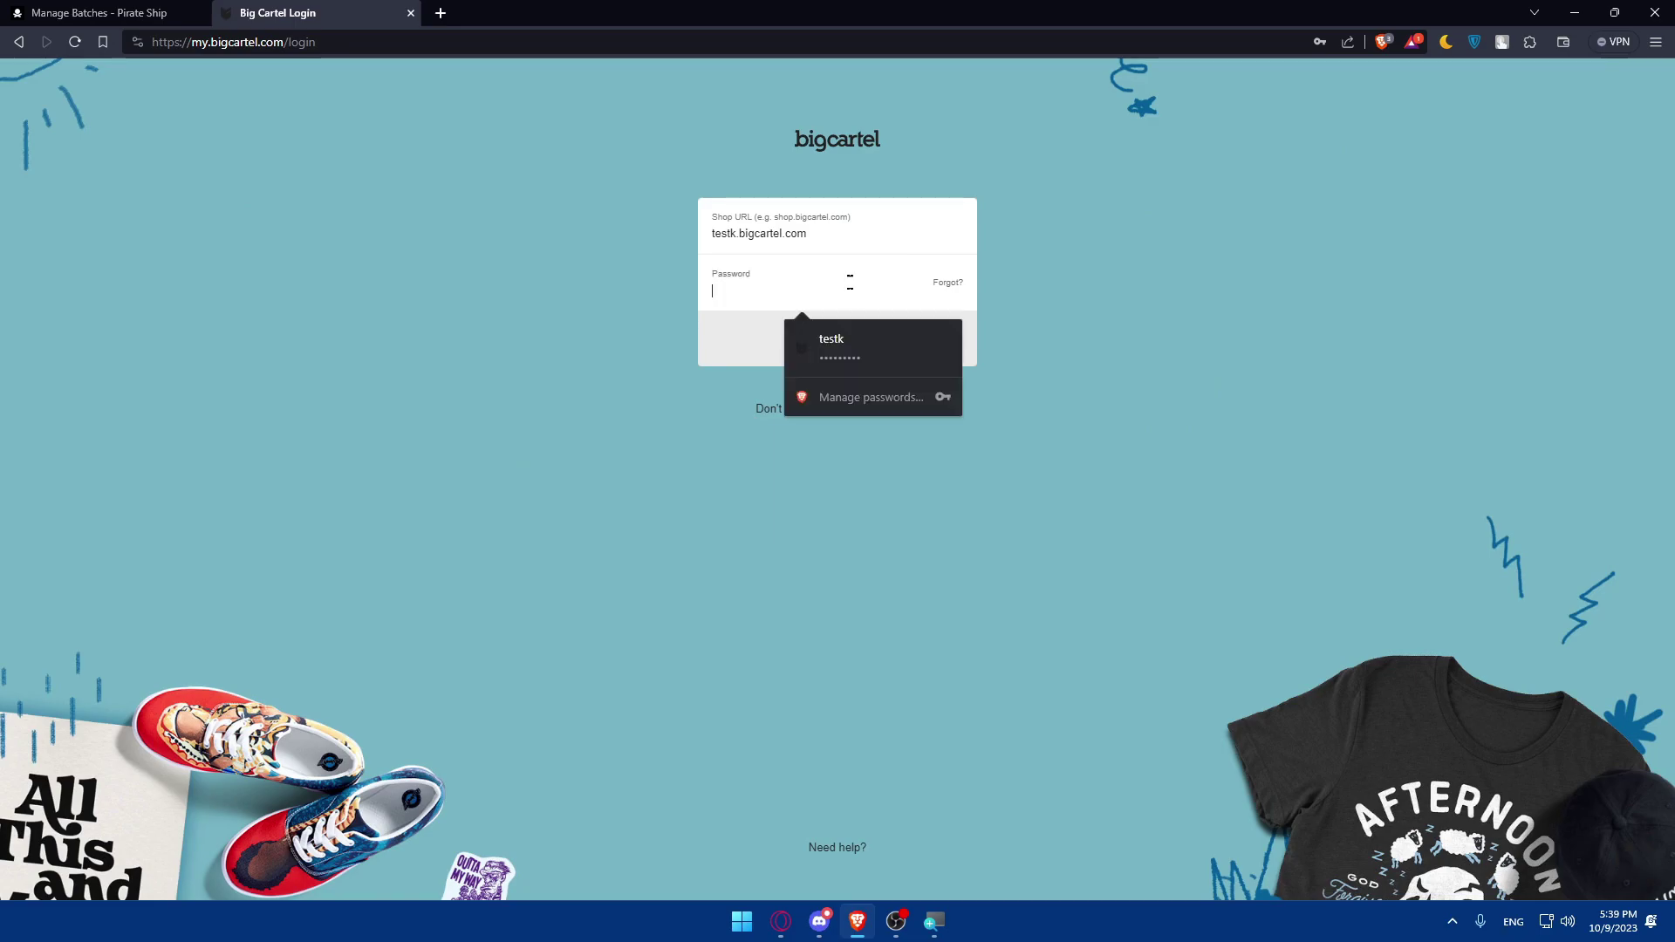
pyautogui.click(824, 339)
pyautogui.click(821, 349)
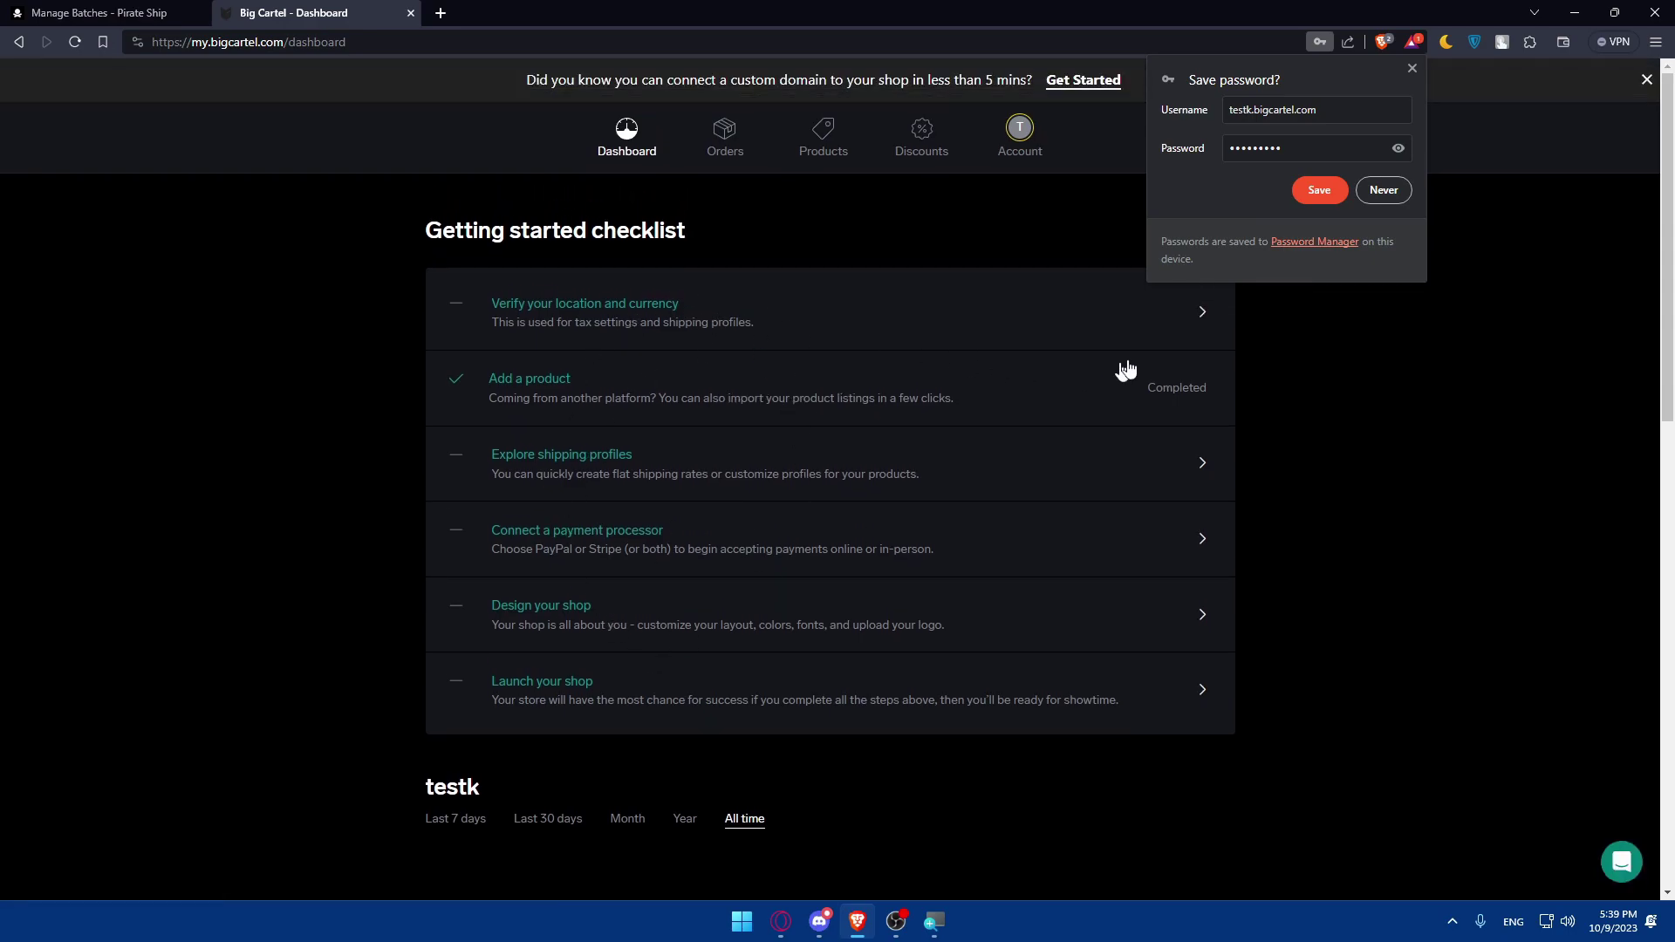
pyautogui.click(1411, 69)
# - Briefly switch to File Explorer, then return and scroll the dashboard's Getting started checklist
pyautogui.press('super+e')
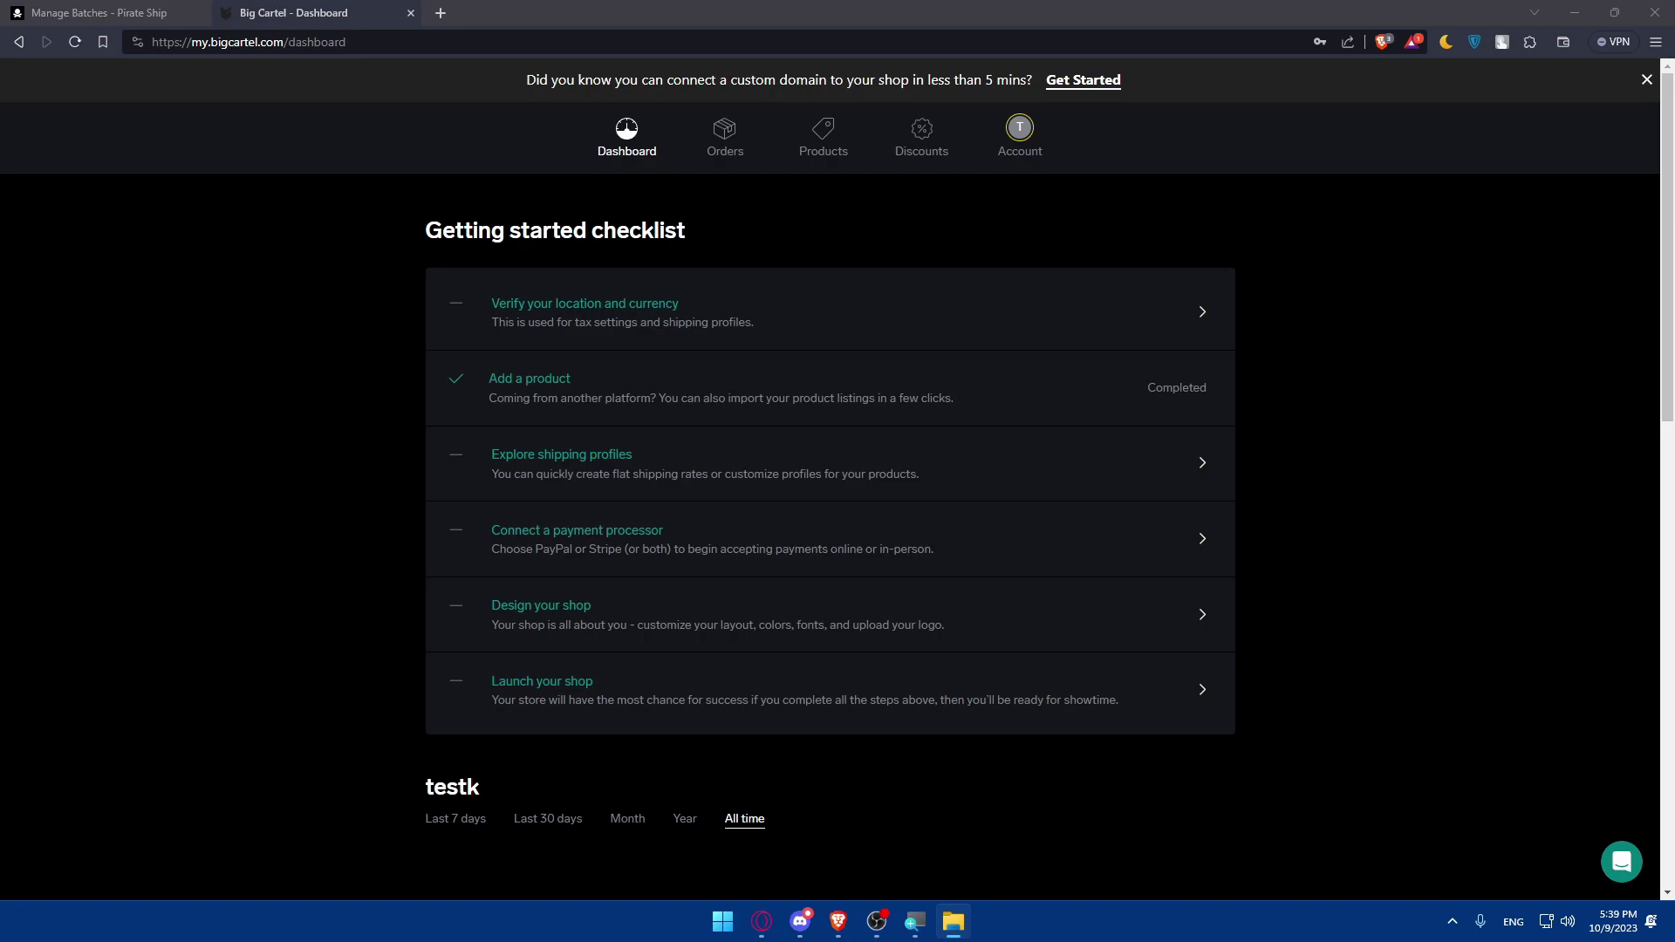
pyautogui.hotkey('alt', 'Tab')
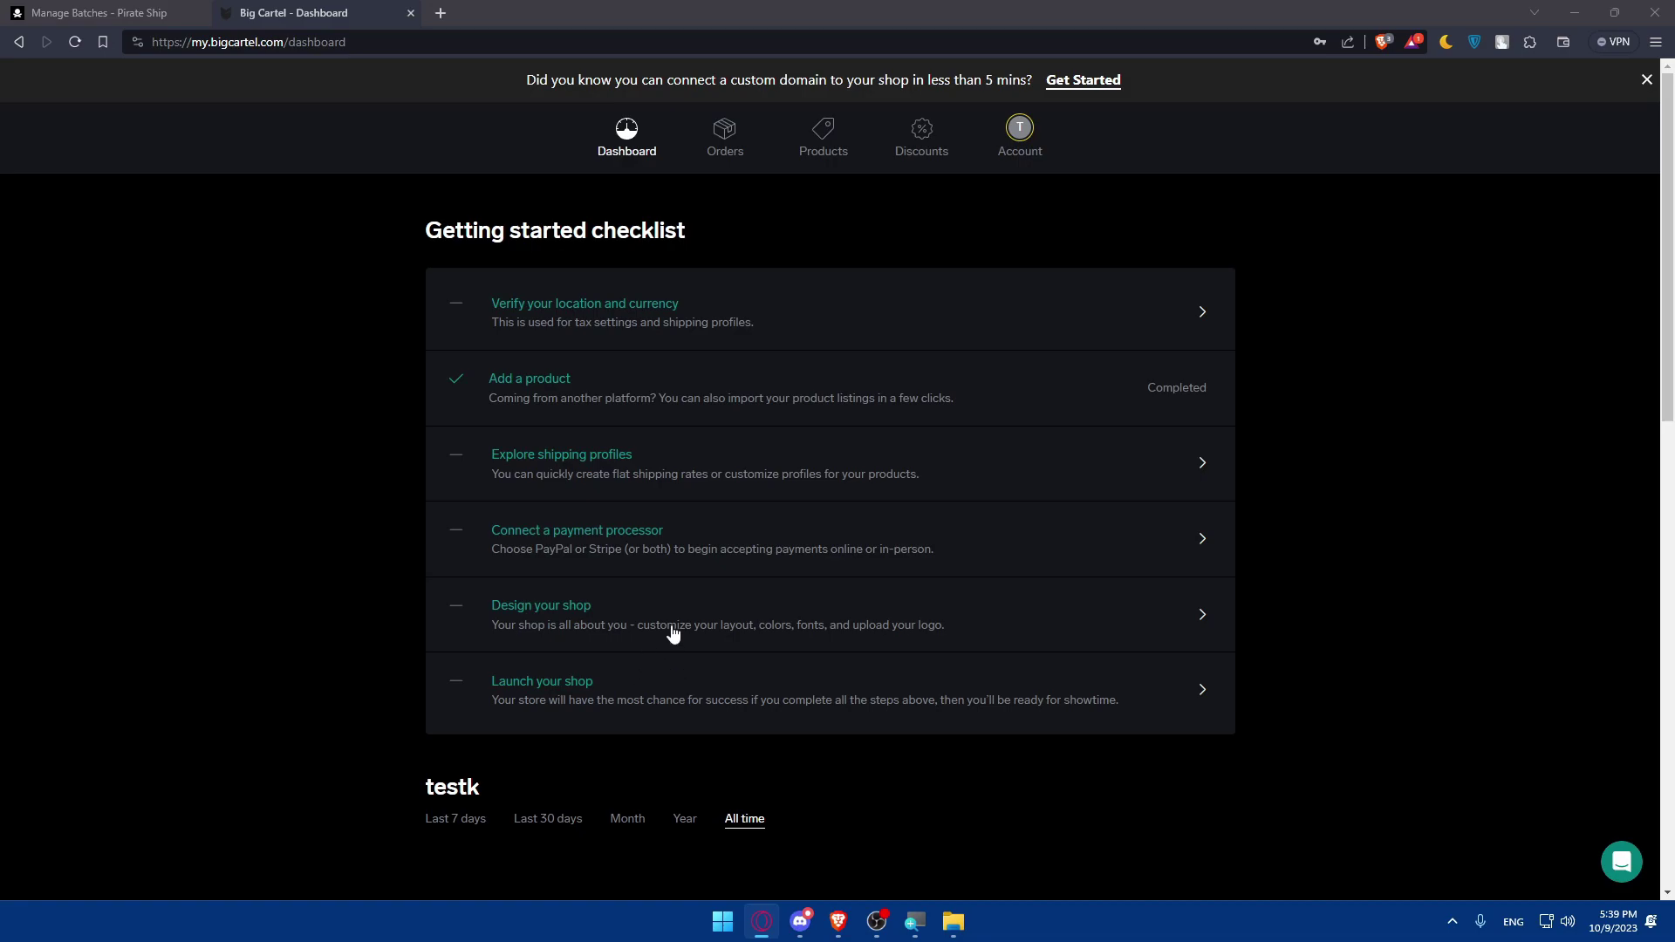
pyautogui.scroll(-8, 698, 611)
pyautogui.scroll(8, 740, 573)
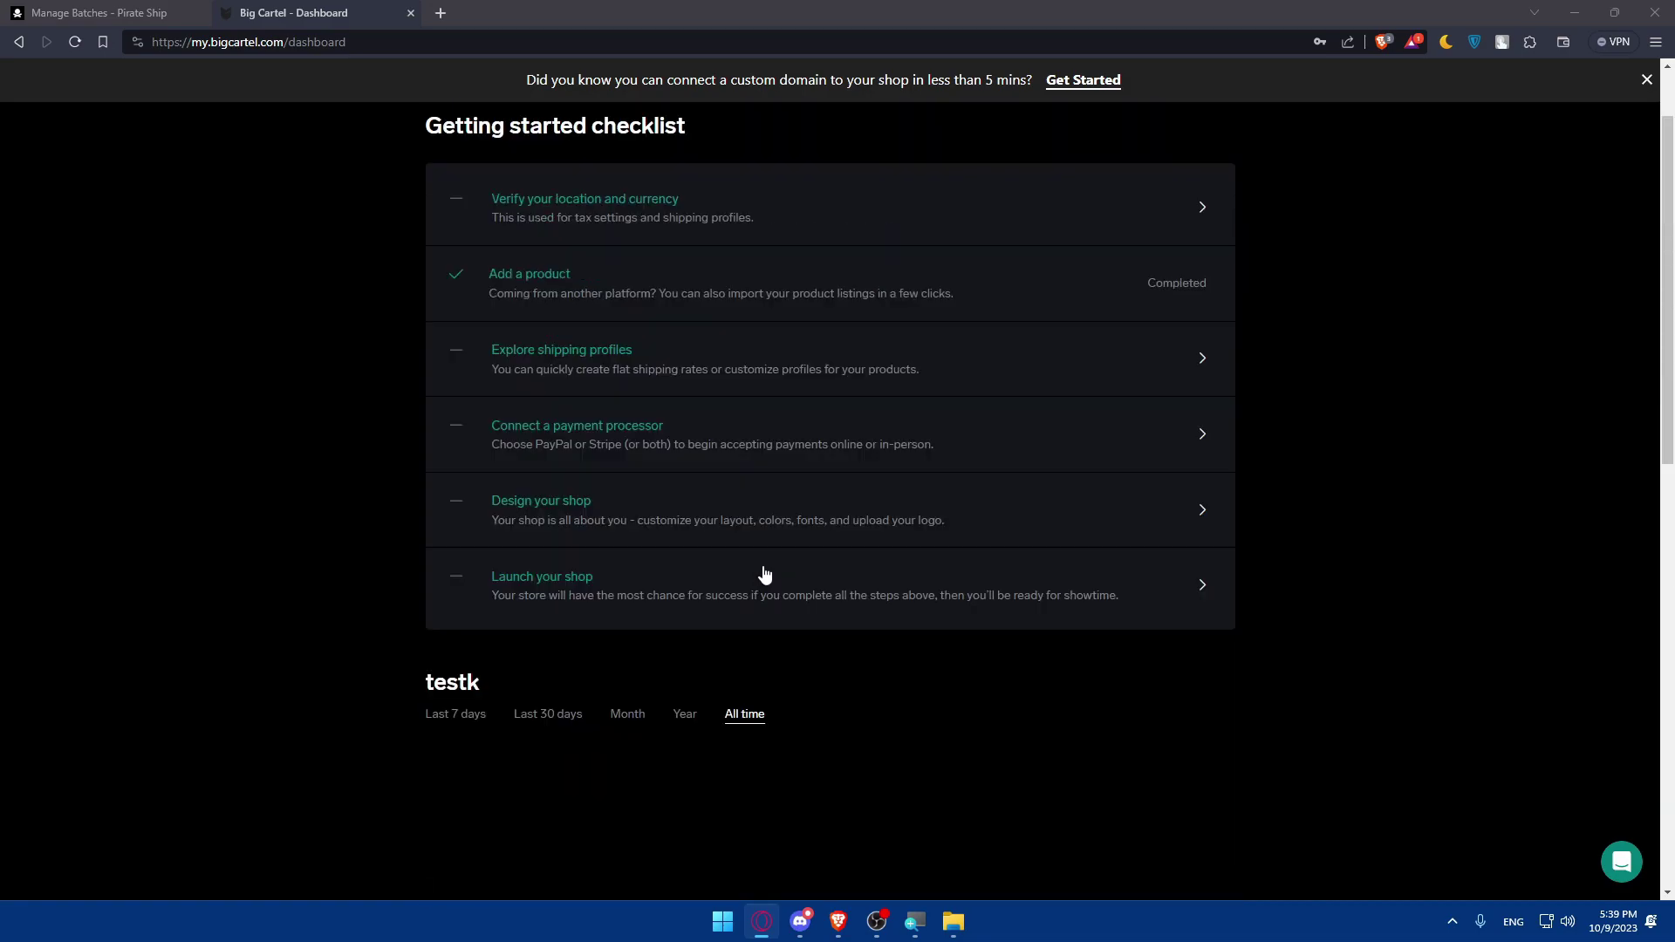
# - Return to Pirate Ship and open Settings > Integrations
pyautogui.hotkey('alt', 'Tab')
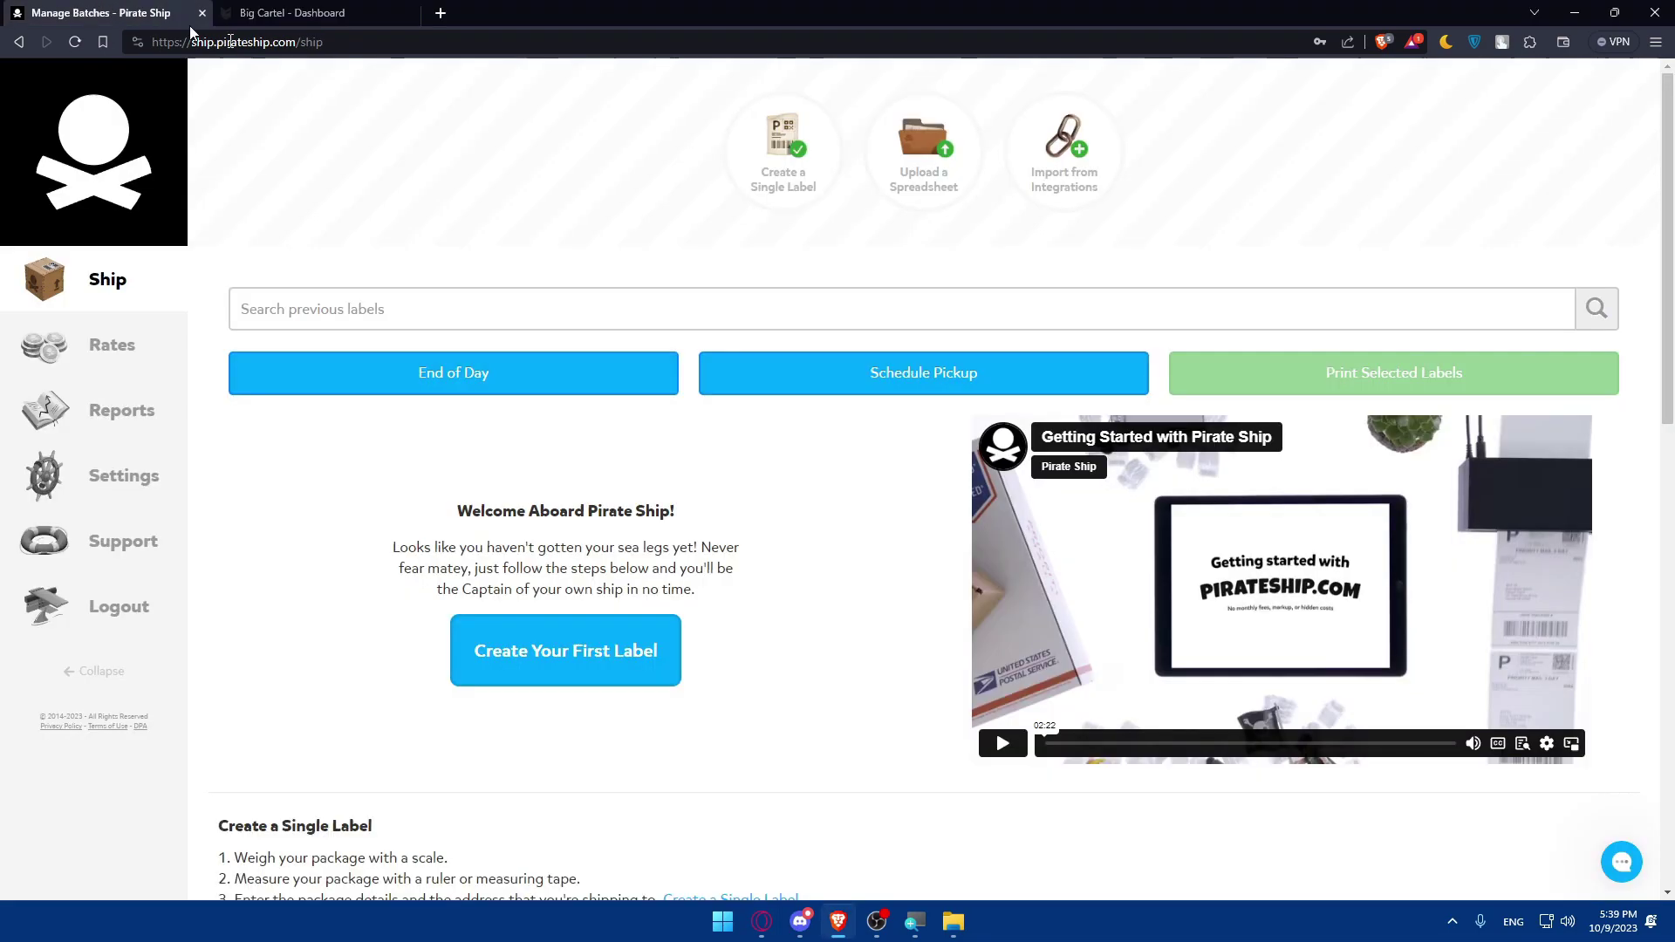
pyautogui.scroll(-8, 615, 451)
pyautogui.scroll(-3, 524, 363)
pyautogui.scroll(3, 788, 621)
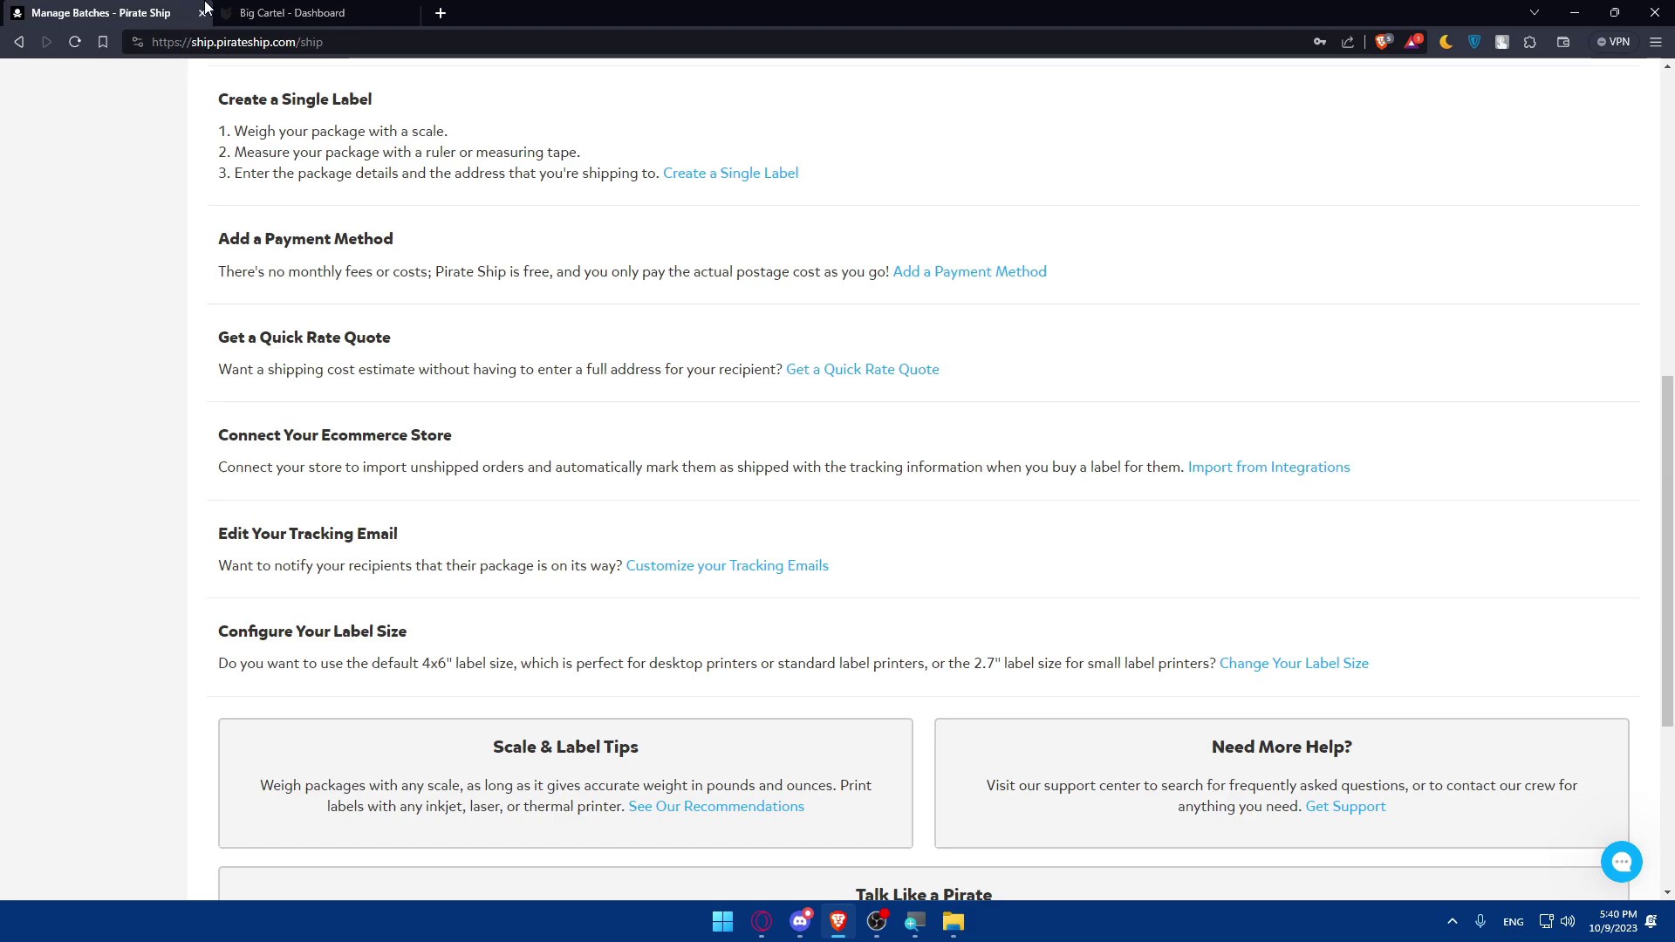
pyautogui.scroll(8, 284, 206)
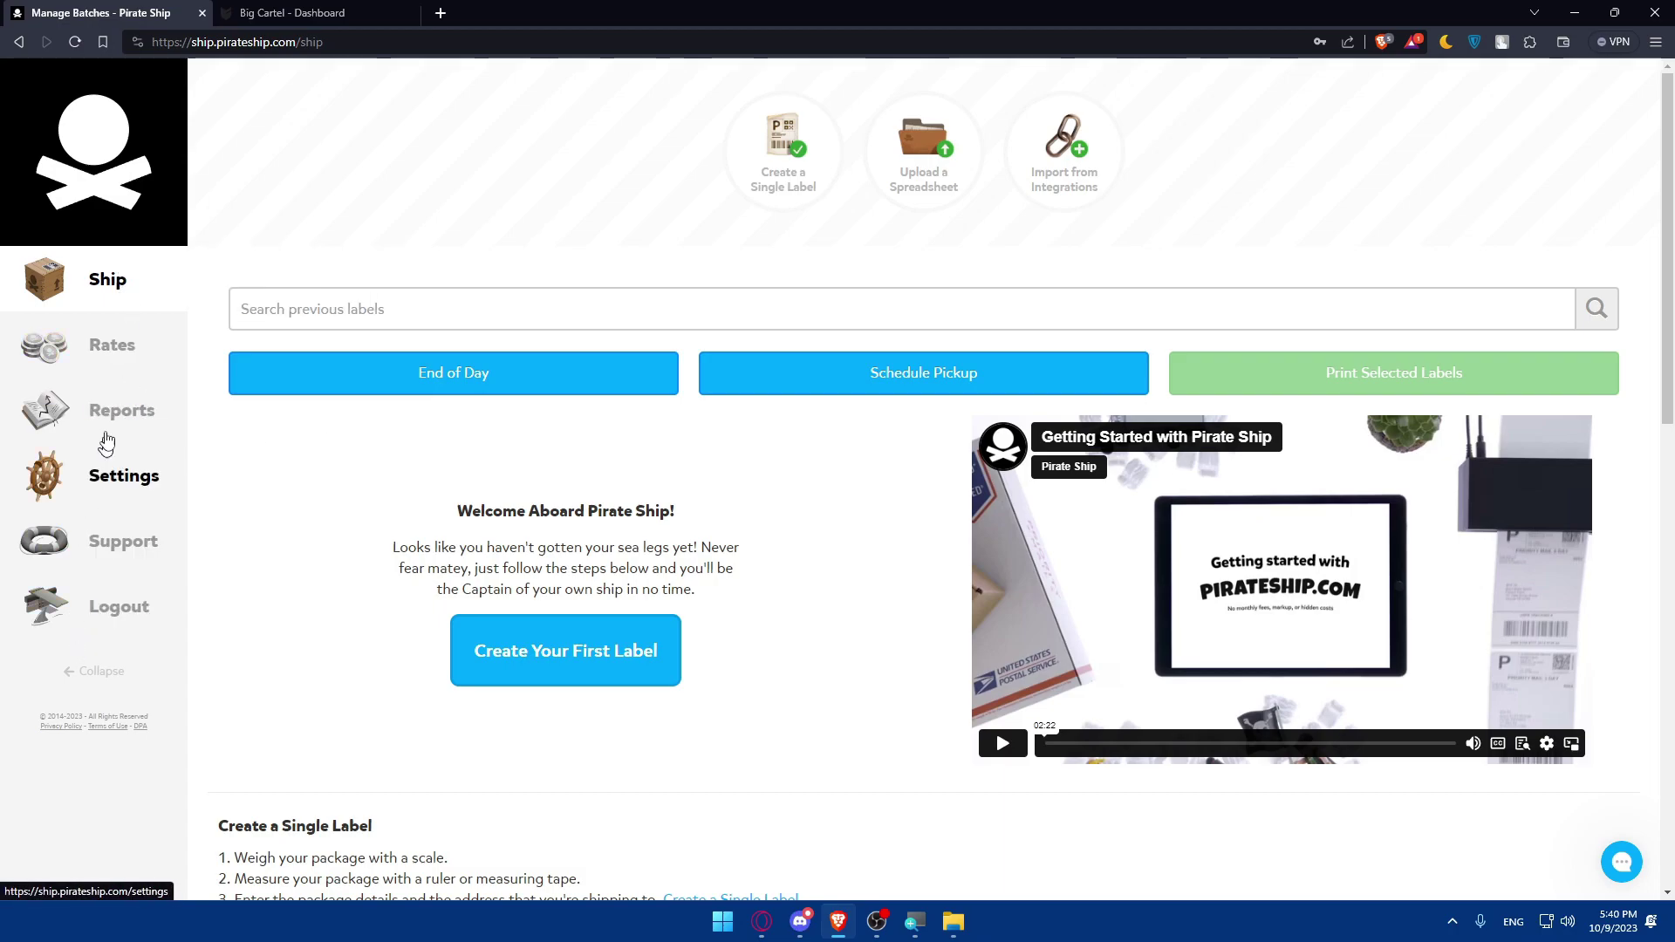
pyautogui.click(103, 478)
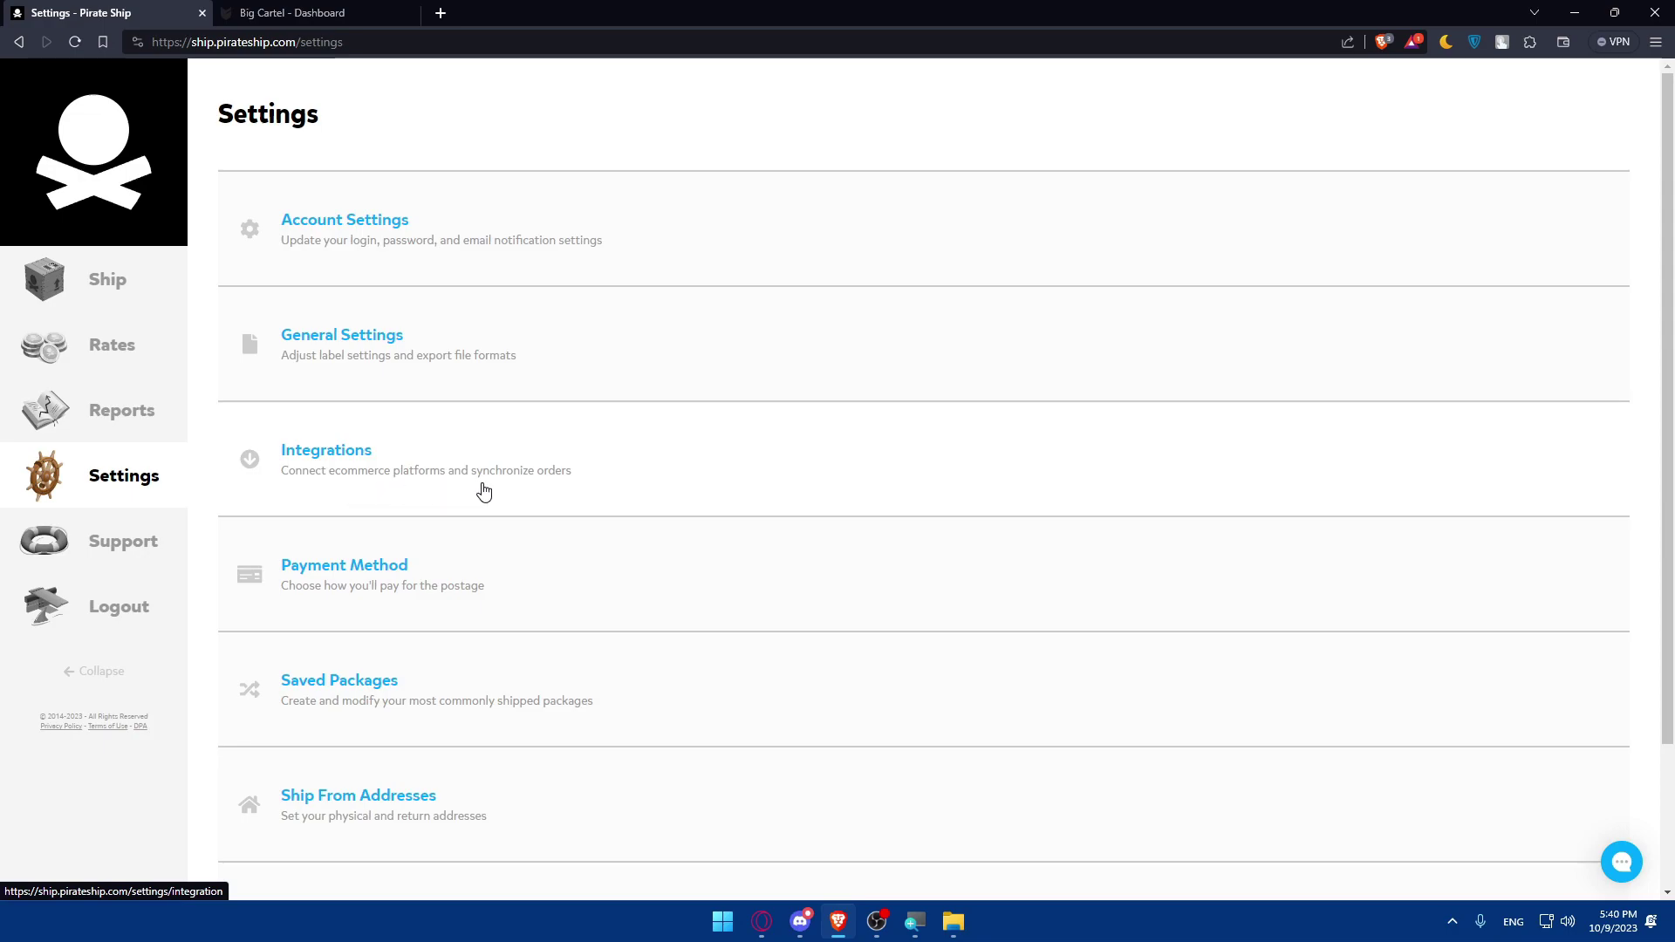
pyautogui.click(450, 478)
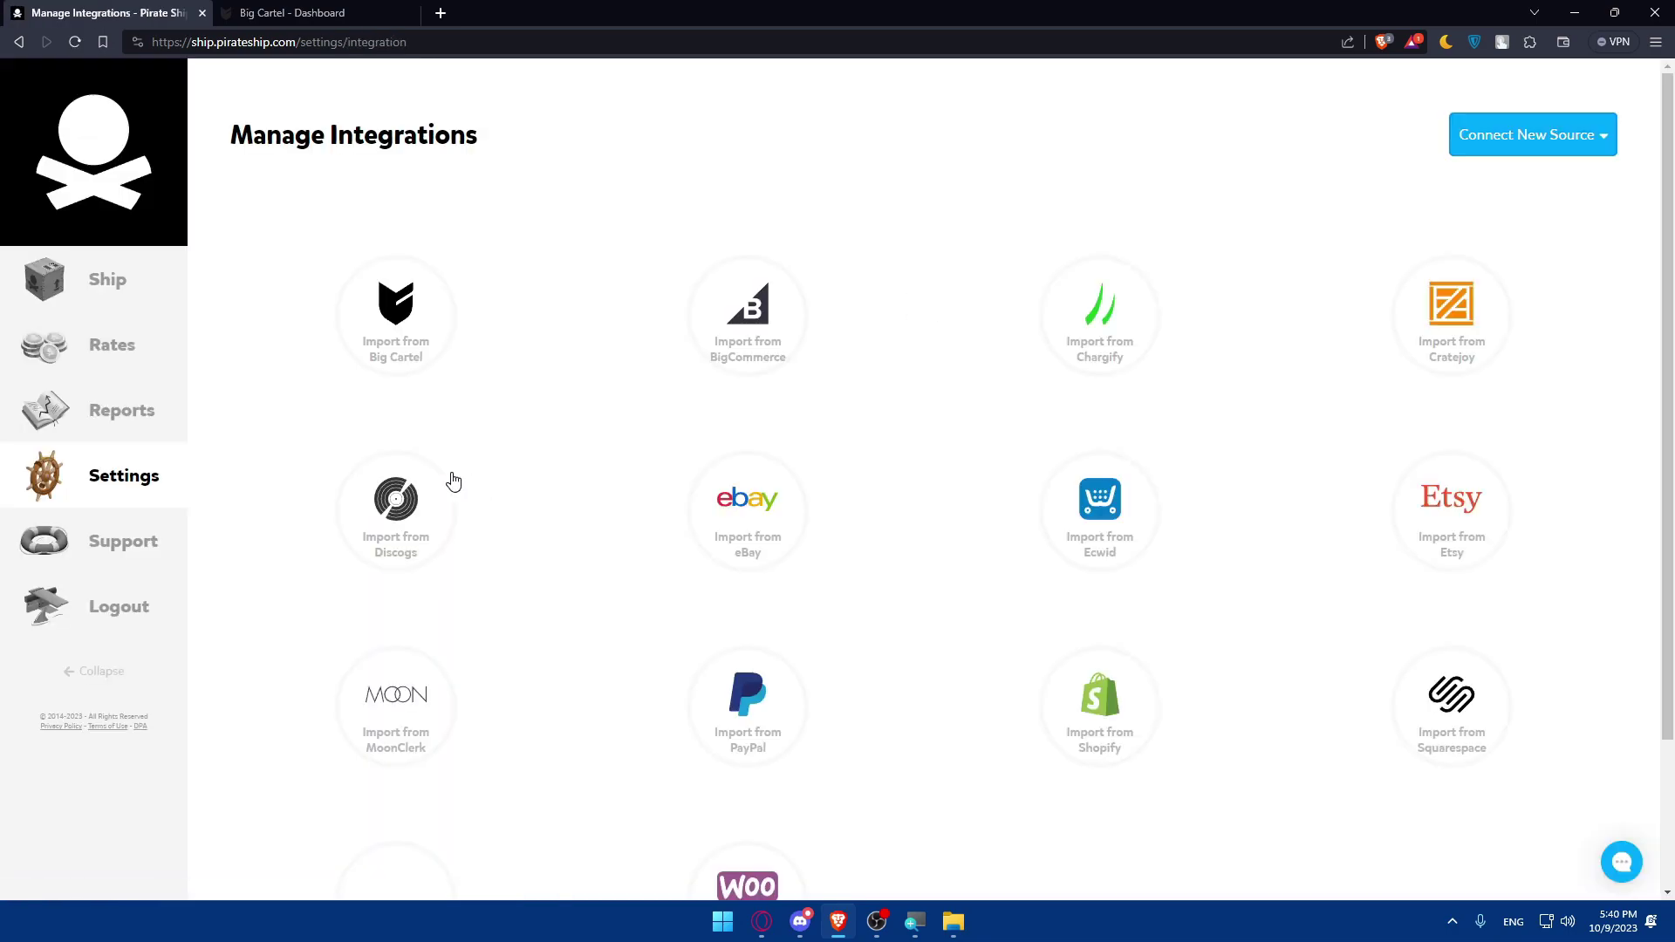
# - Choose Big Cartel from the Connect New Source platform list
pyautogui.scroll(-2, 608, 428)
pyautogui.scroll(2, 646, 602)
pyautogui.scroll(-2, 576, 610)
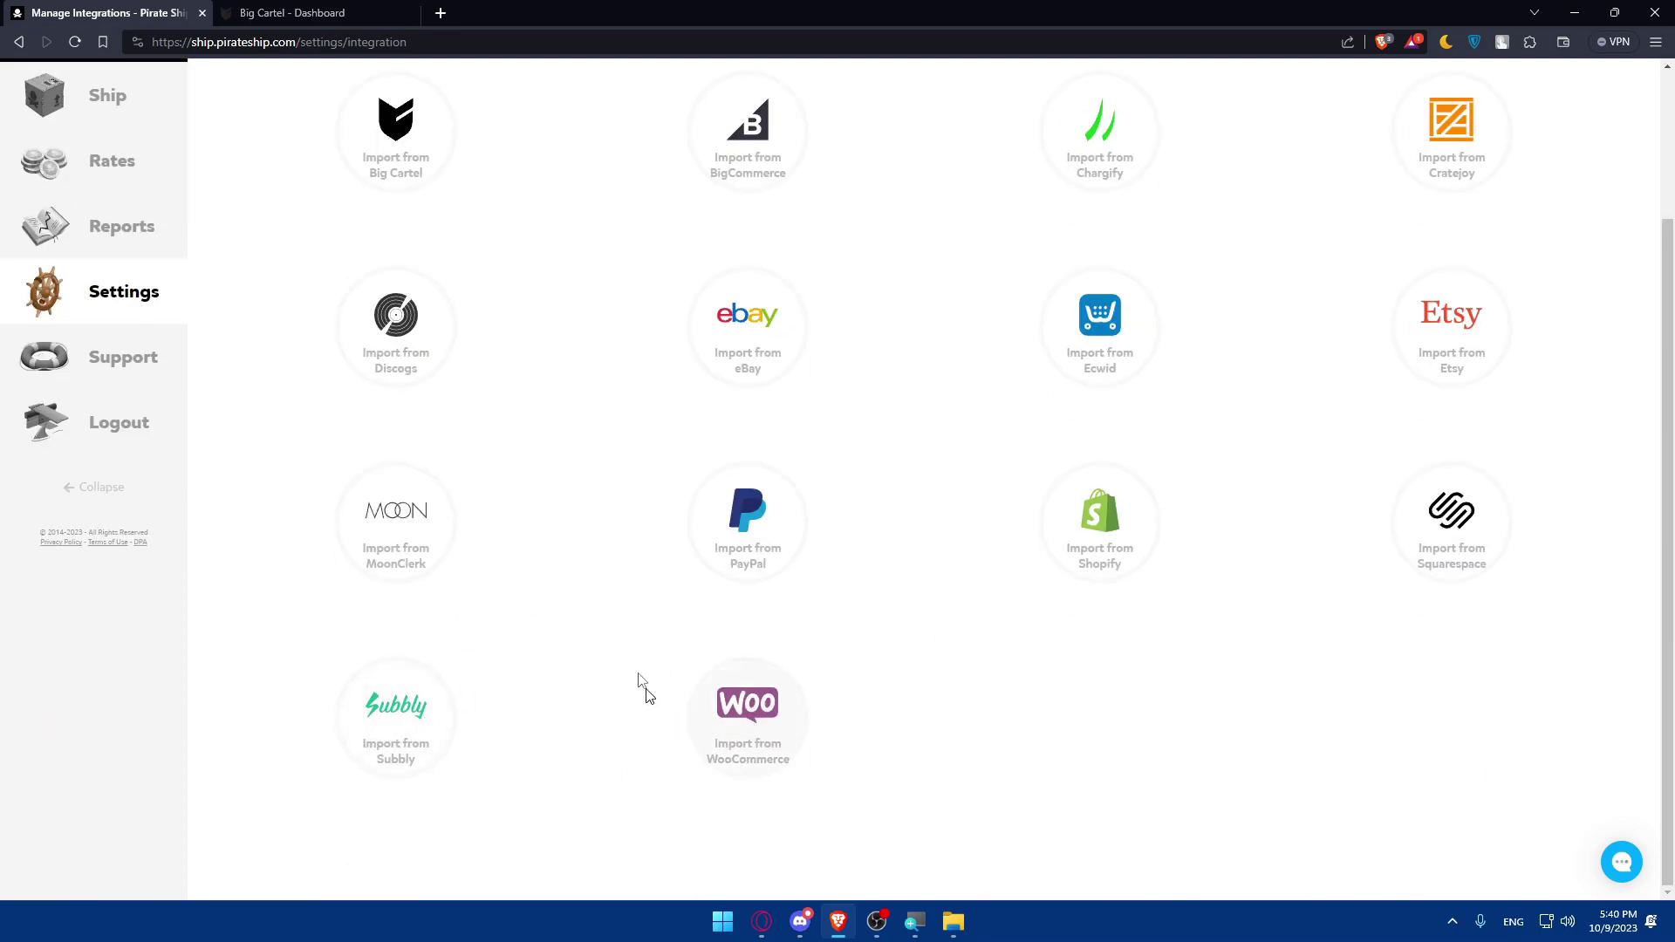
pyautogui.scroll(2, 676, 552)
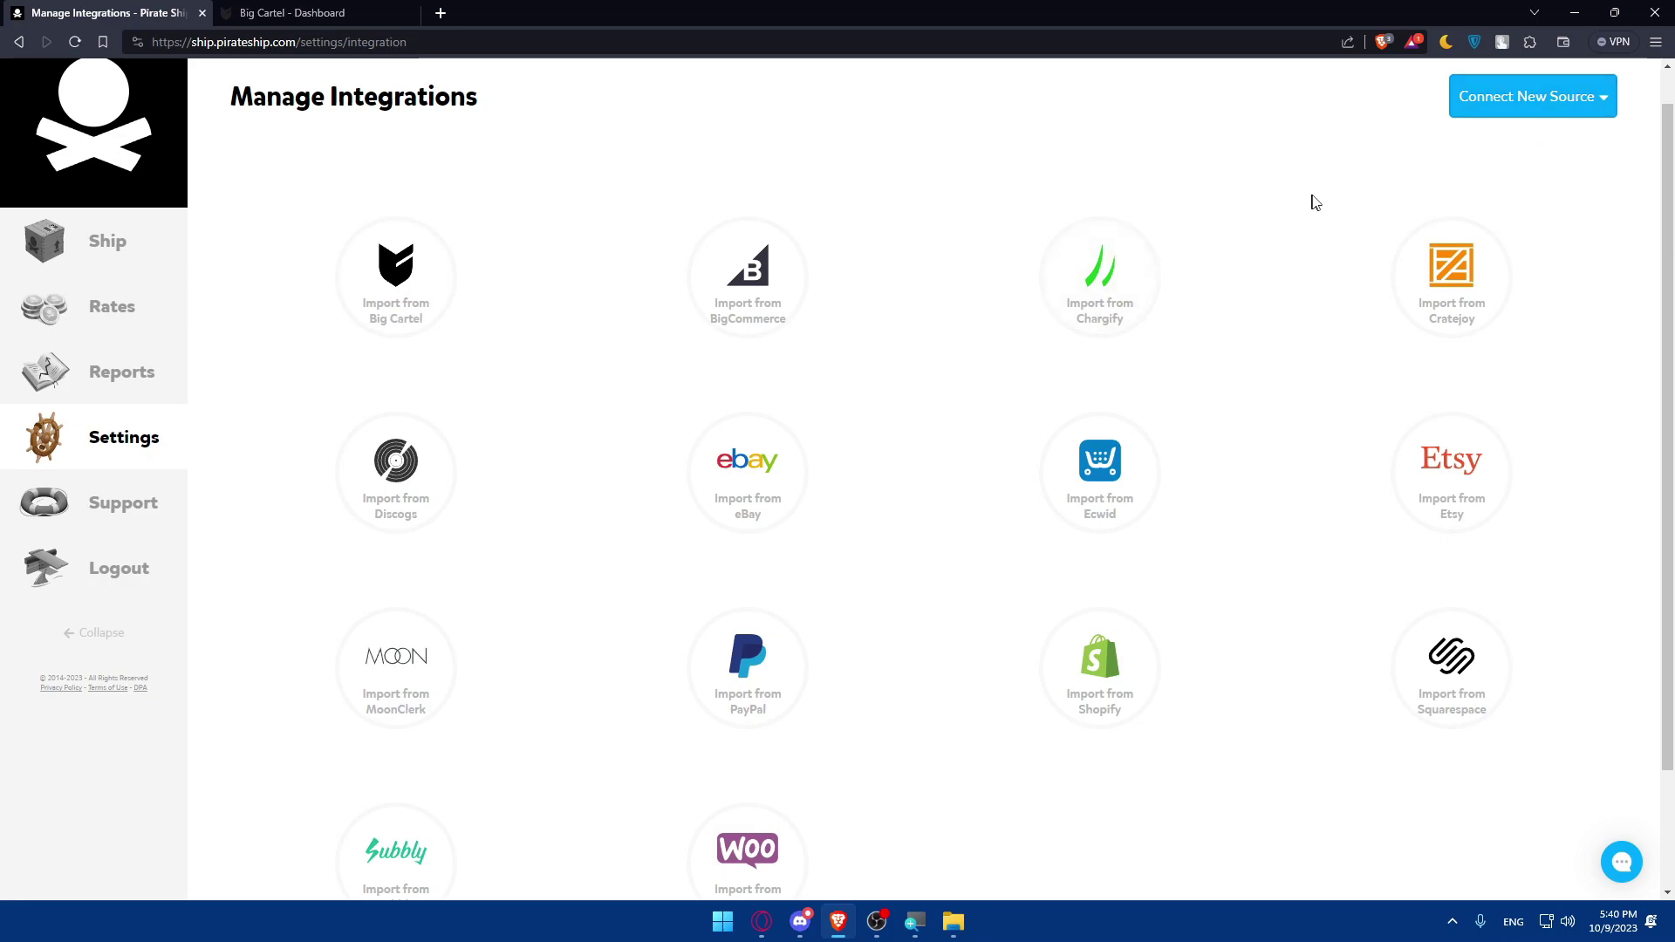
pyautogui.click(1601, 103)
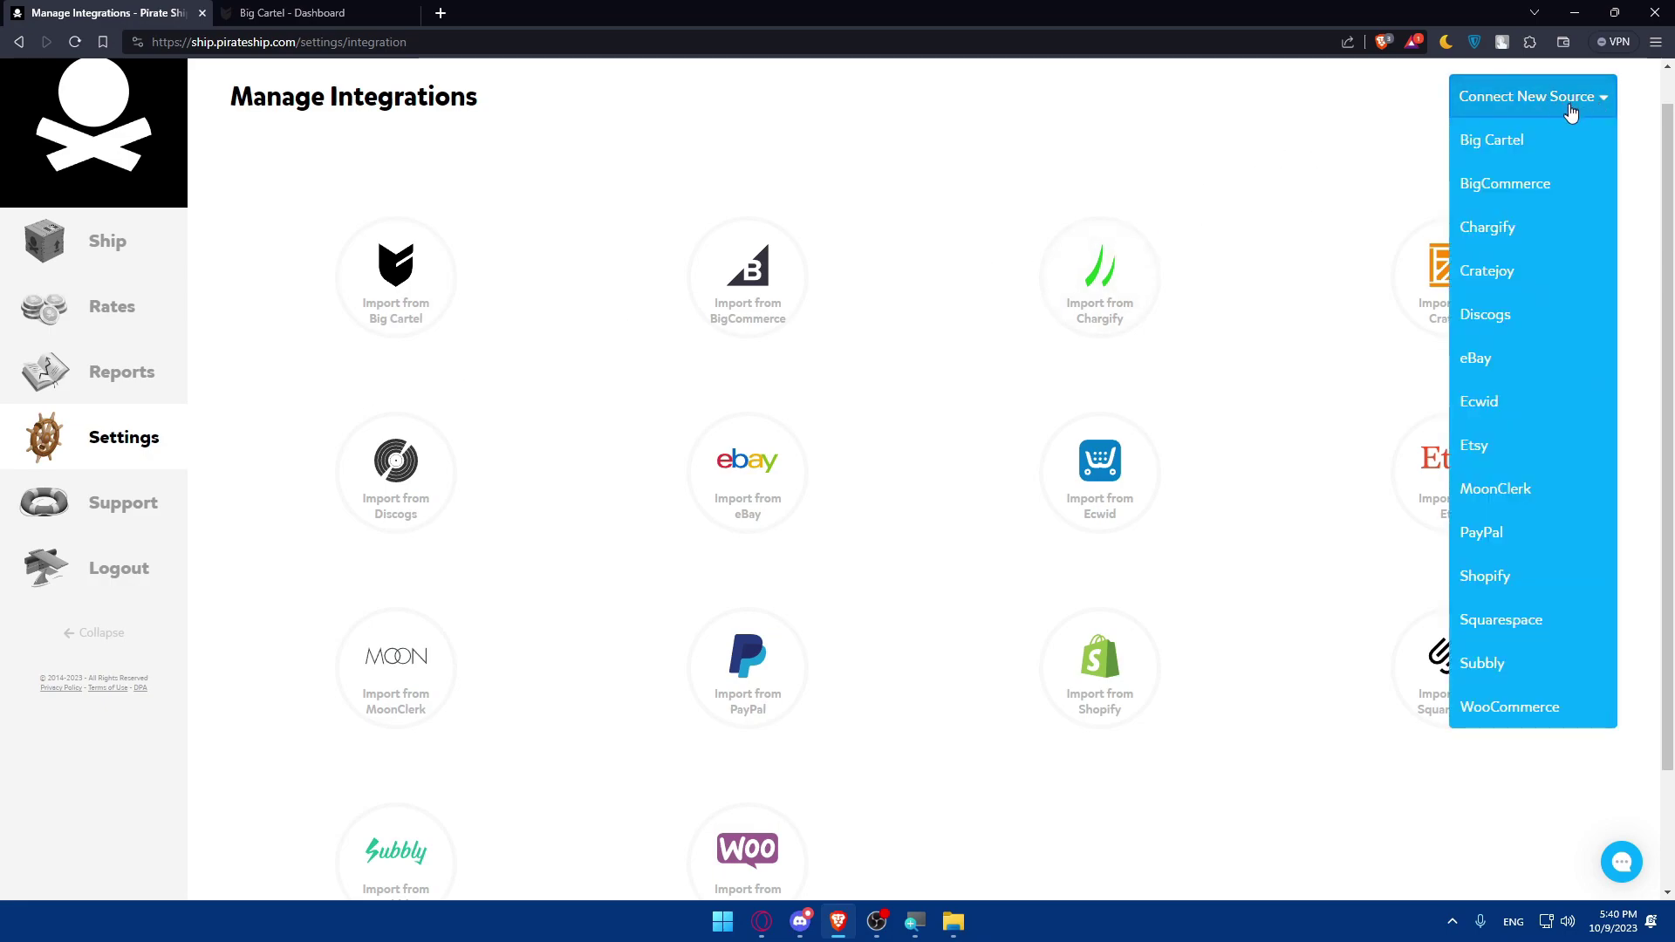
pyautogui.click(1040, 133)
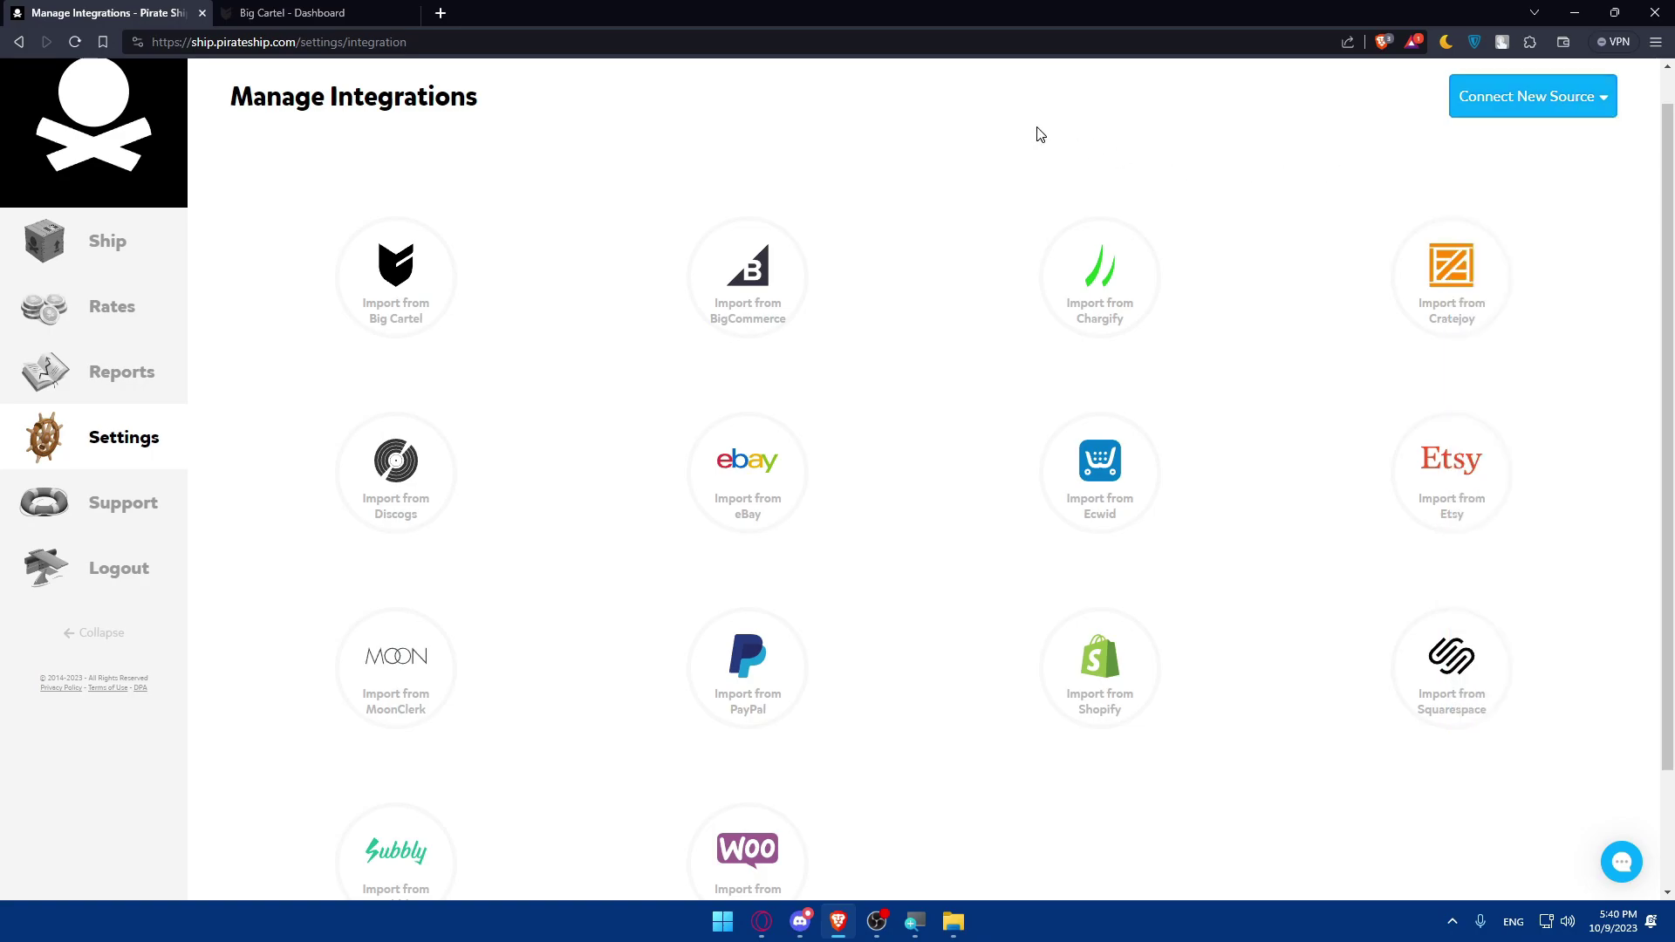
pyautogui.click(1488, 105)
pyautogui.click(1512, 157)
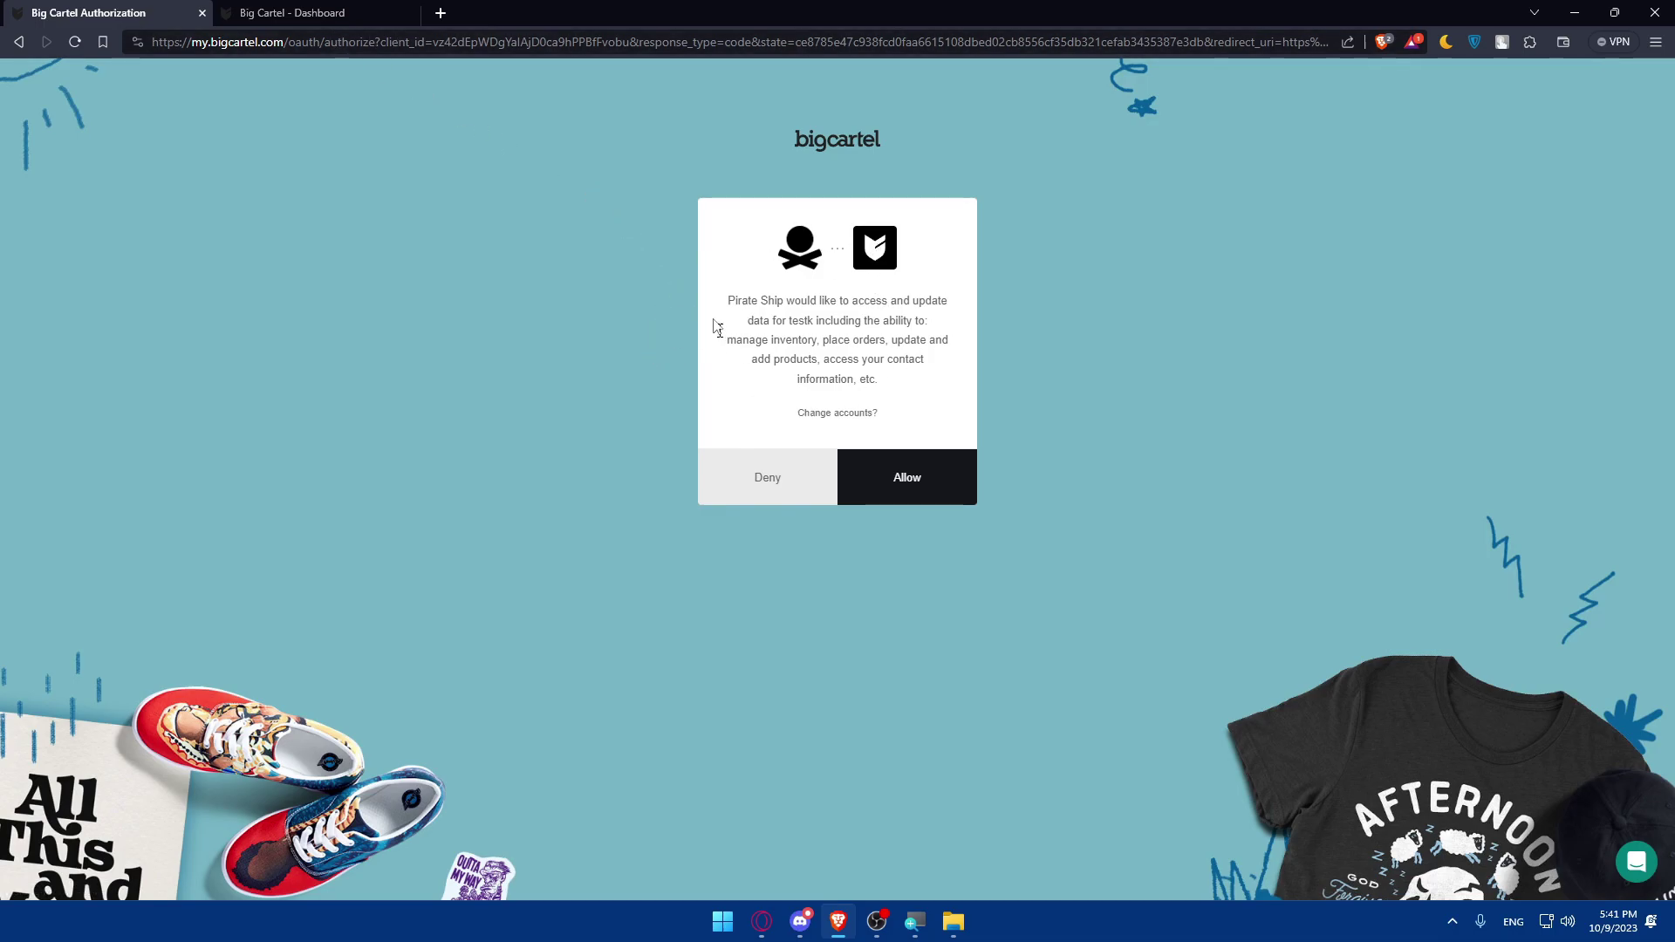
# - Allow Pirate Ship access to the testk Big Cartel store
pyautogui.click(901, 479)
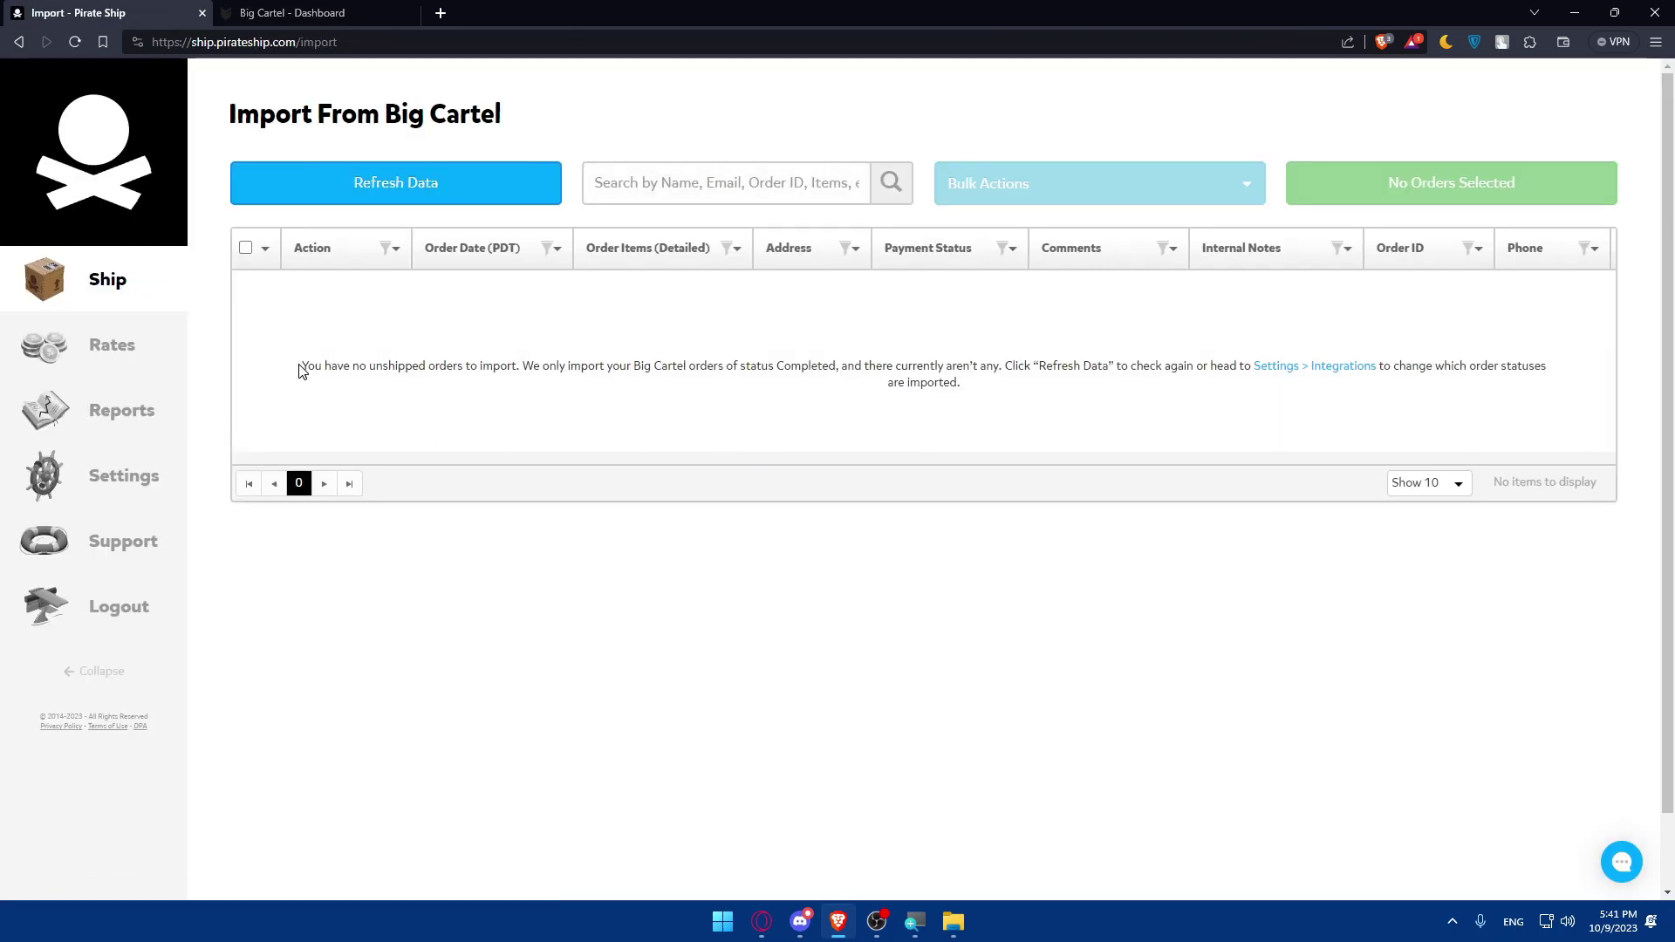
# - Highlight just the first line of the no-unshipped-orders message on the Import From Big Cartel page
pyautogui.moveTo(300, 371); pyautogui.dragTo(1199, 450)
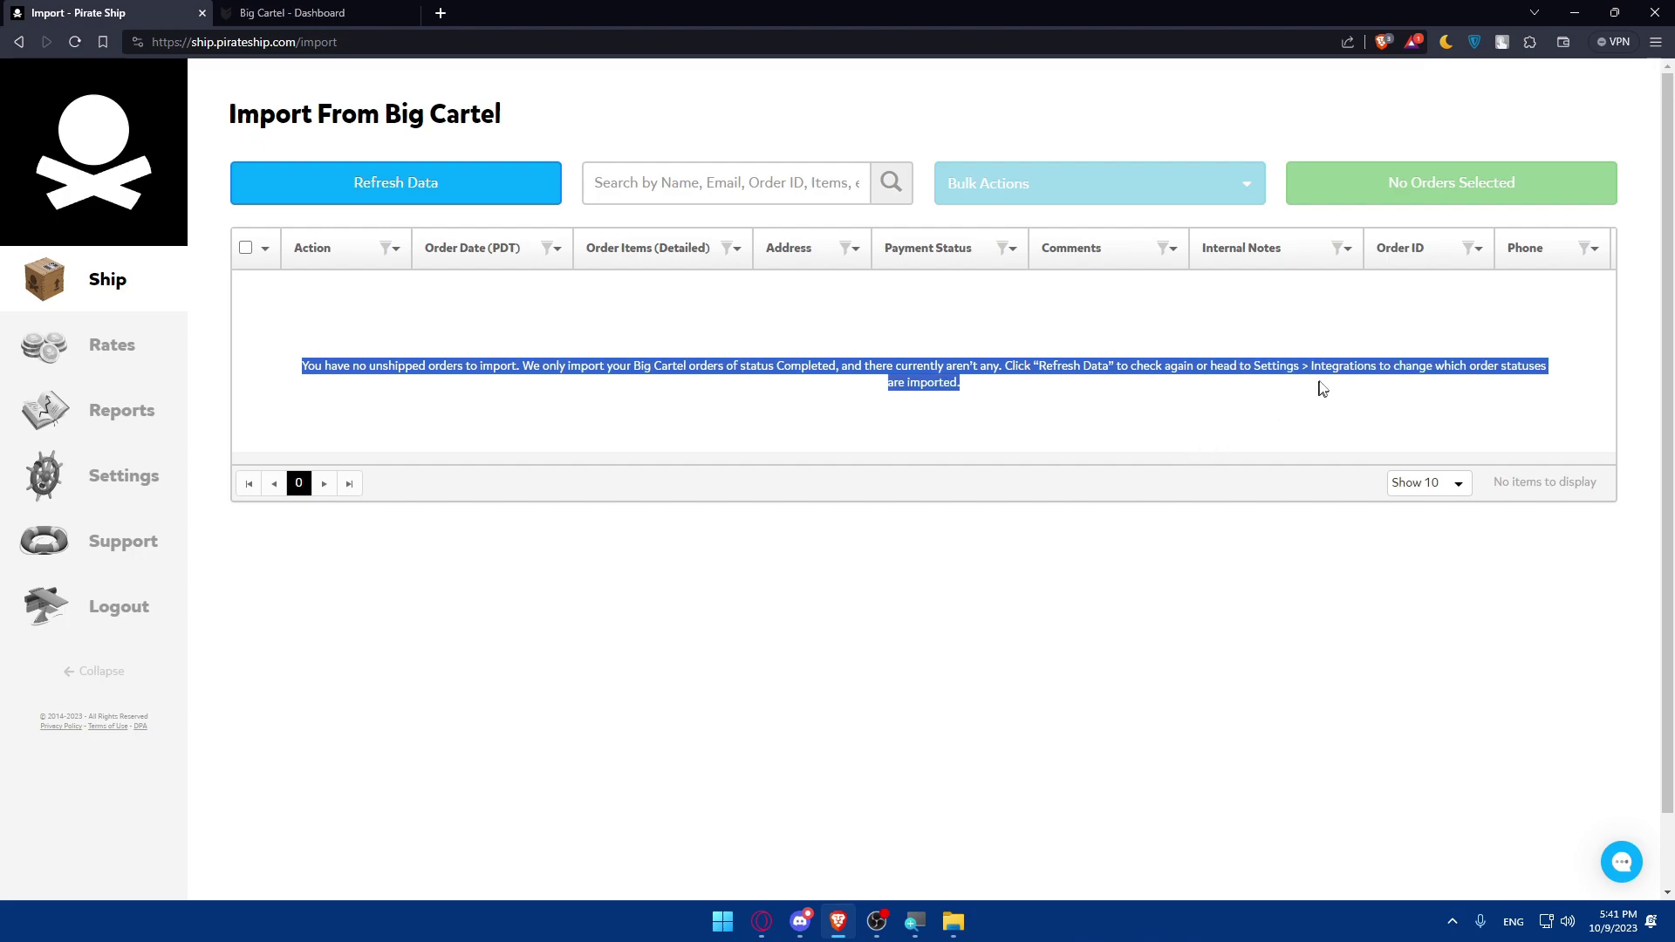
pyautogui.moveTo(1322, 388); pyautogui.dragTo(1557, 377)
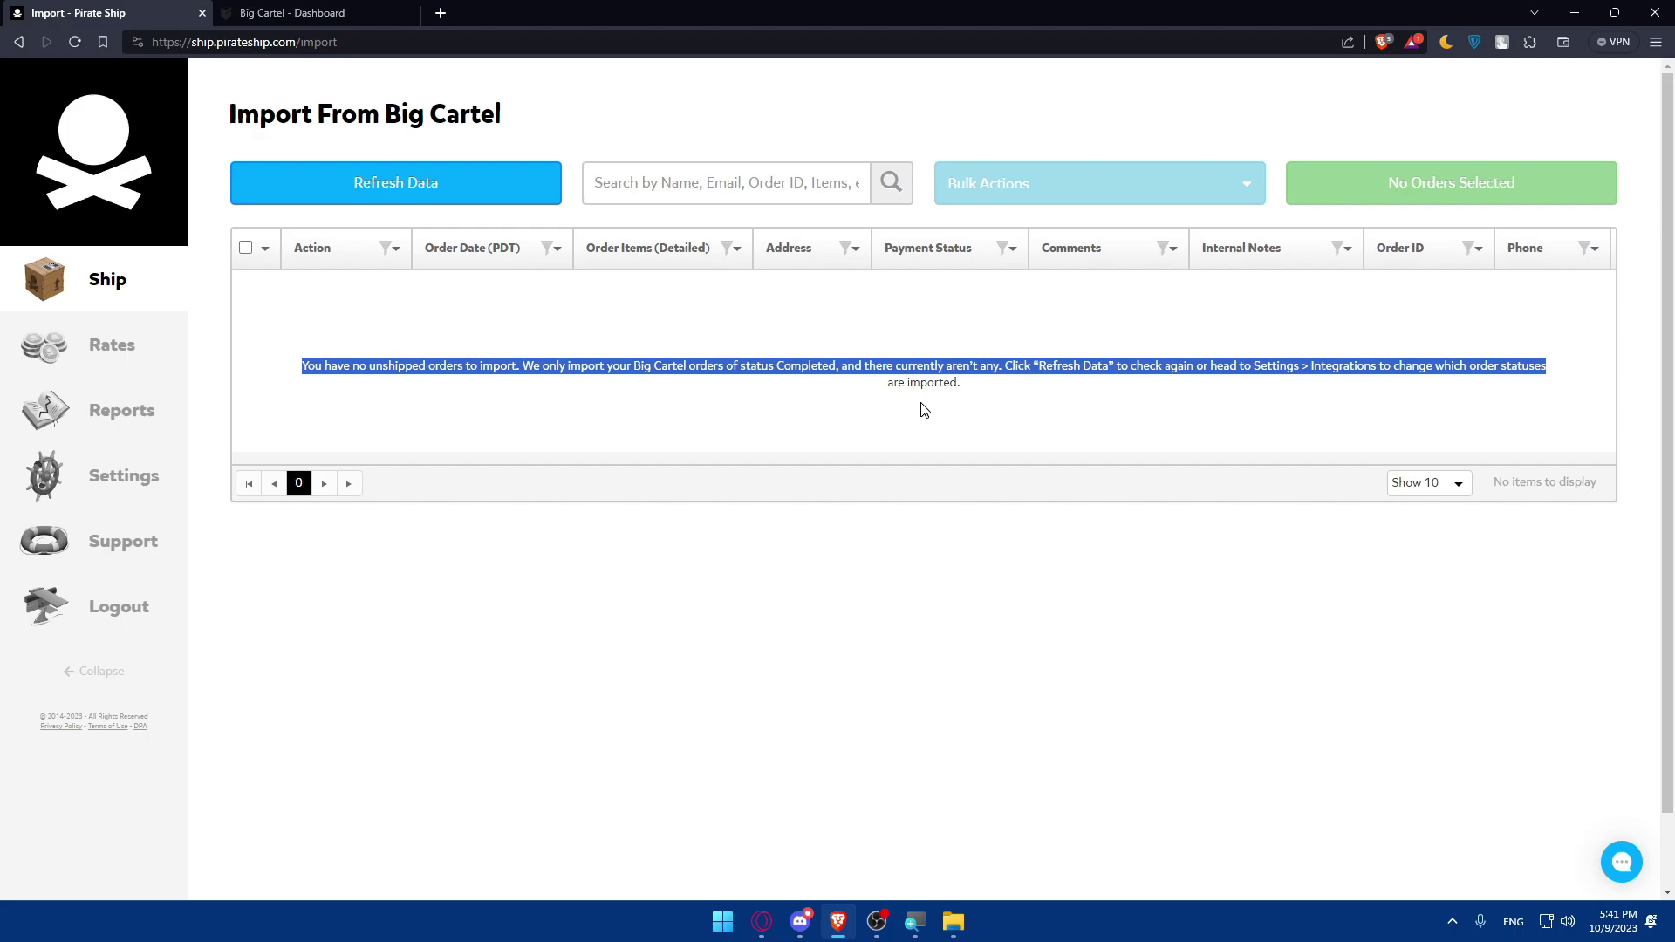
# - Review the Big Cartel dashboard stats showing 0 orders and $0.00 revenue
pyautogui.click(318, 12)
pyautogui.scroll(-5, 729, 504)
pyautogui.scroll(-5, 690, 497)
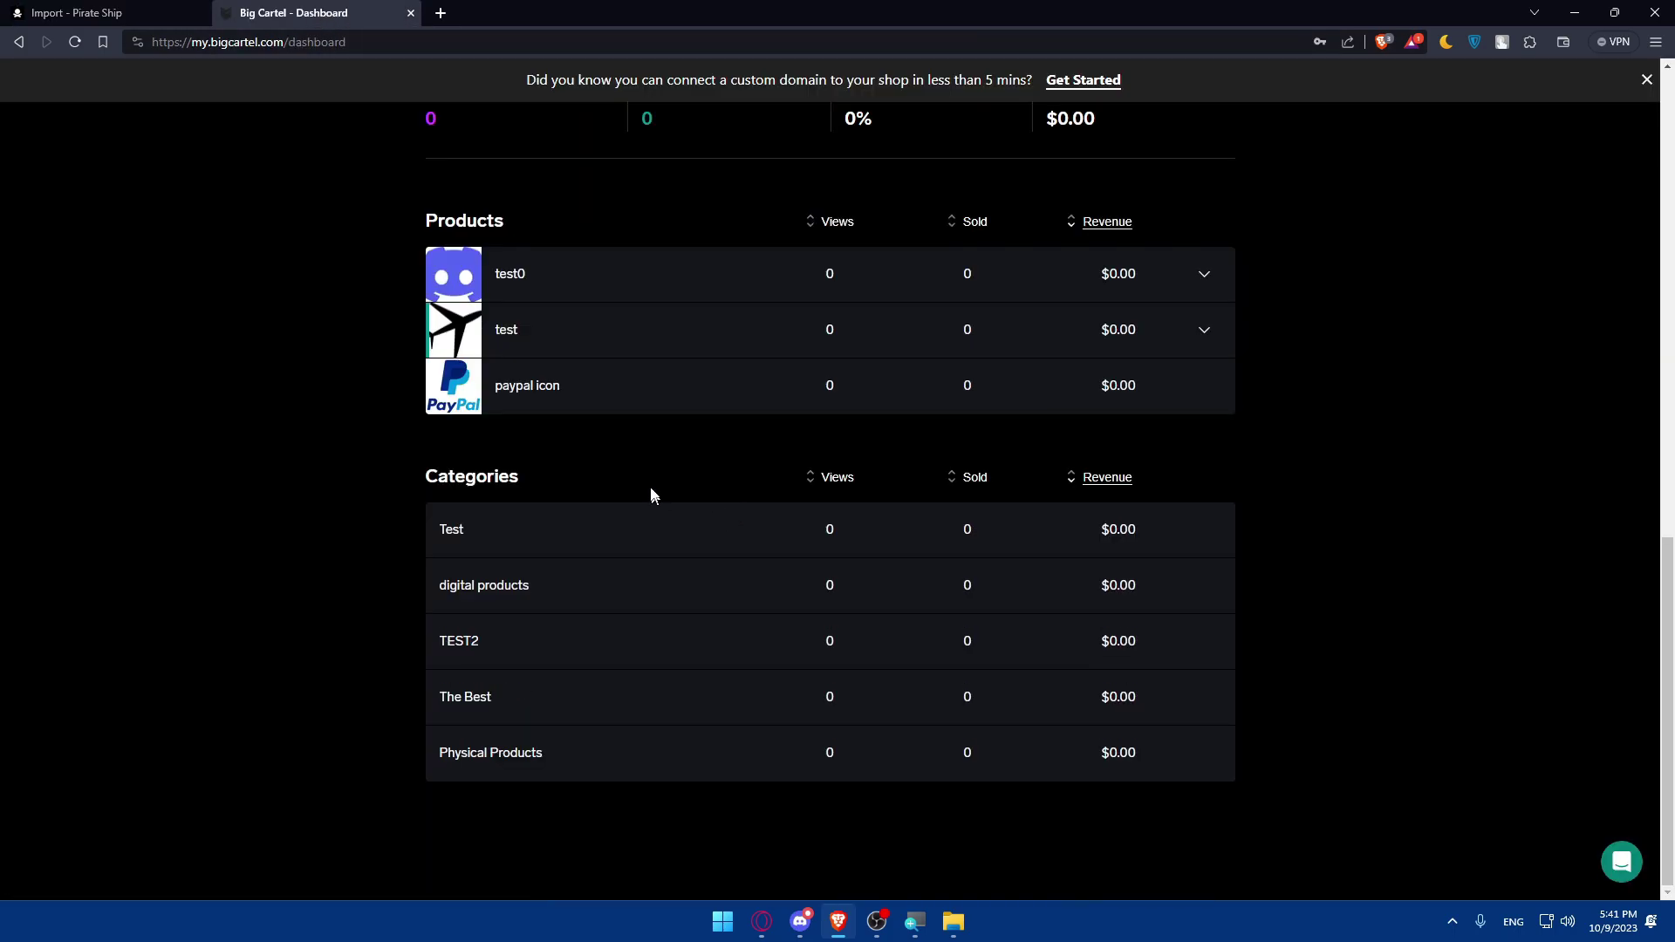
pyautogui.scroll(8, 715, 418)
pyautogui.scroll(-8, 855, 367)
pyautogui.scroll(8, 833, 441)
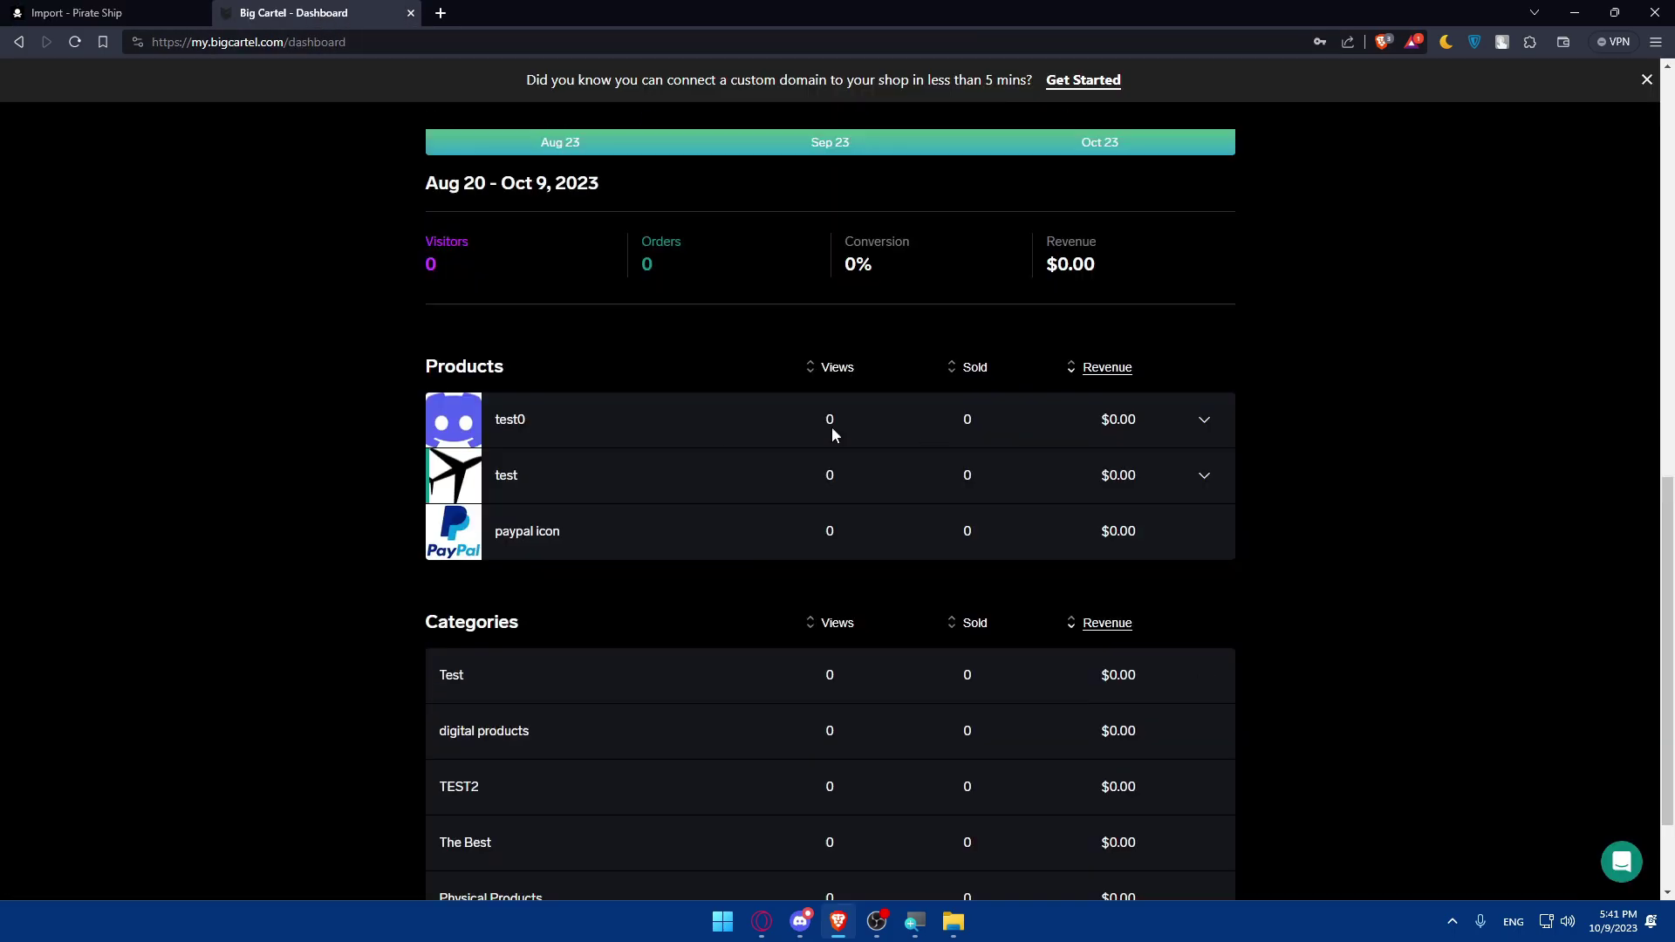
pyautogui.scroll(-8, 818, 458)
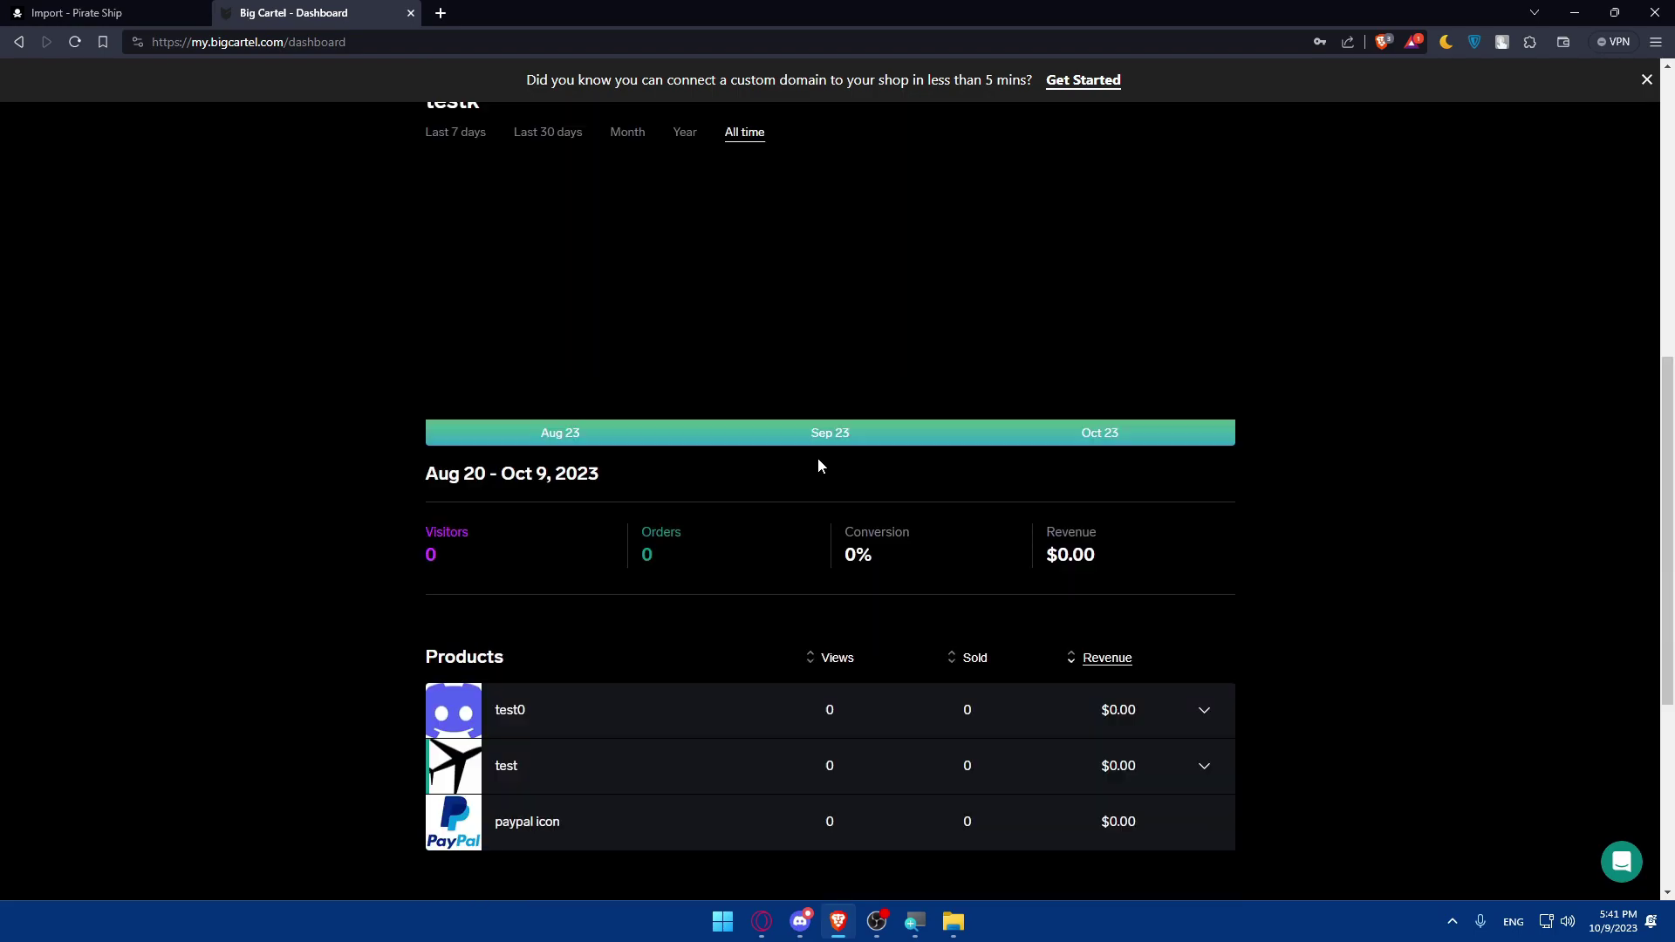
pyautogui.scroll(12, 818, 458)
# - Clear the highlighted message in Pirate Ship, then return to the Big Cartel dashboard
pyautogui.click(94, 7)
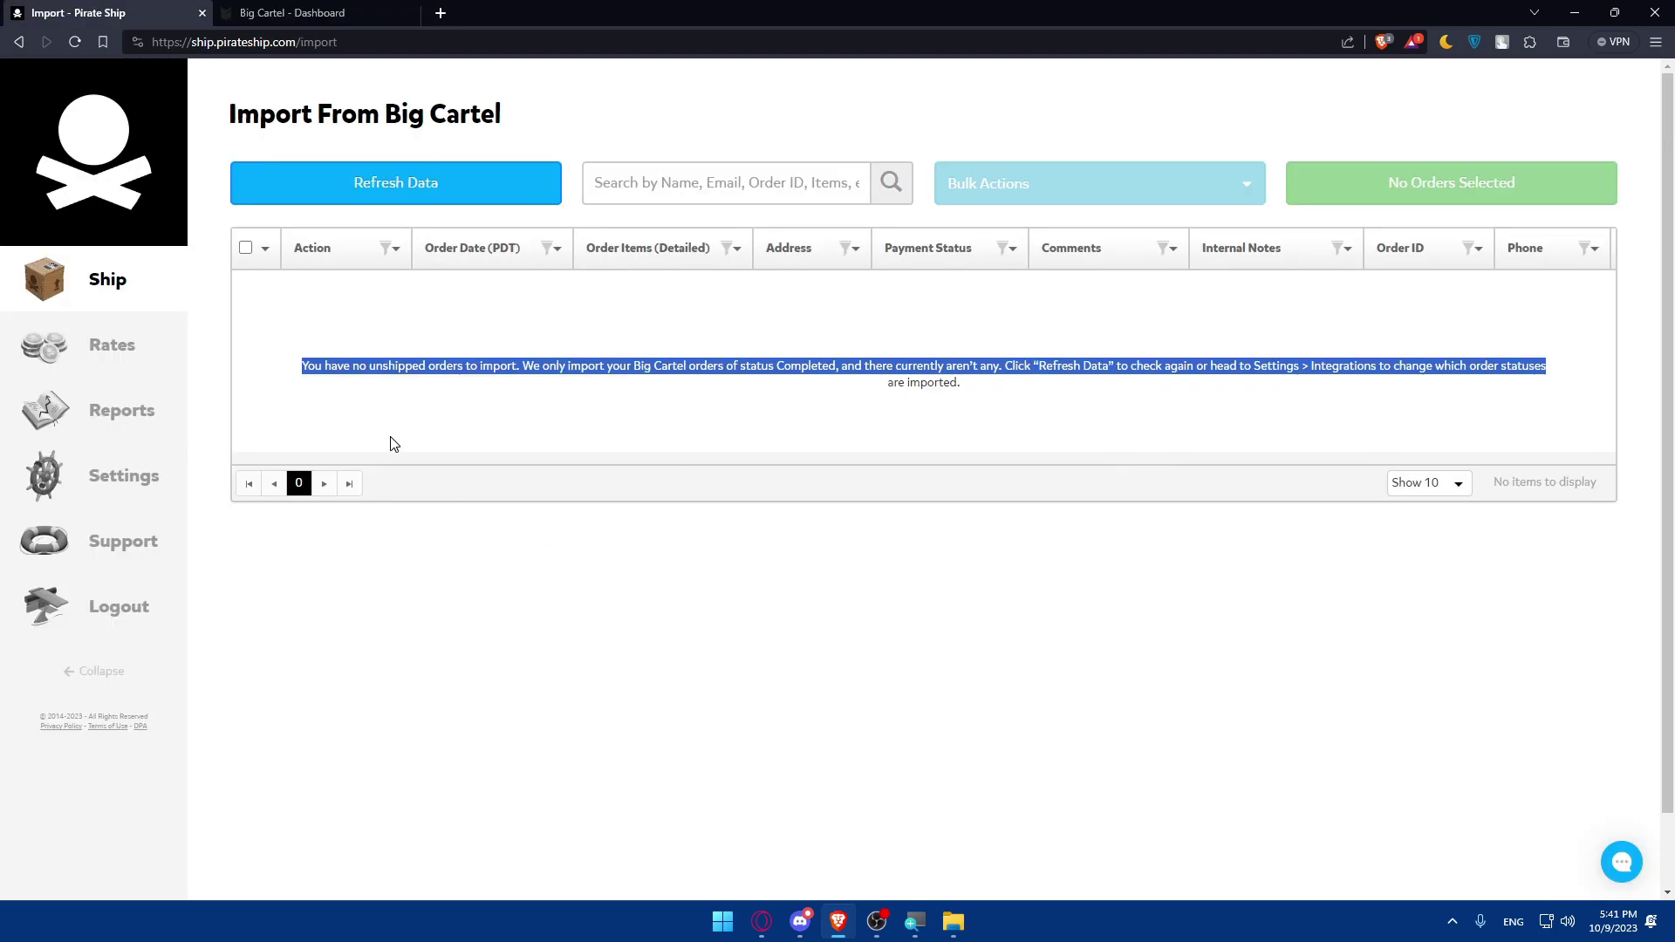
pyautogui.click(611, 394)
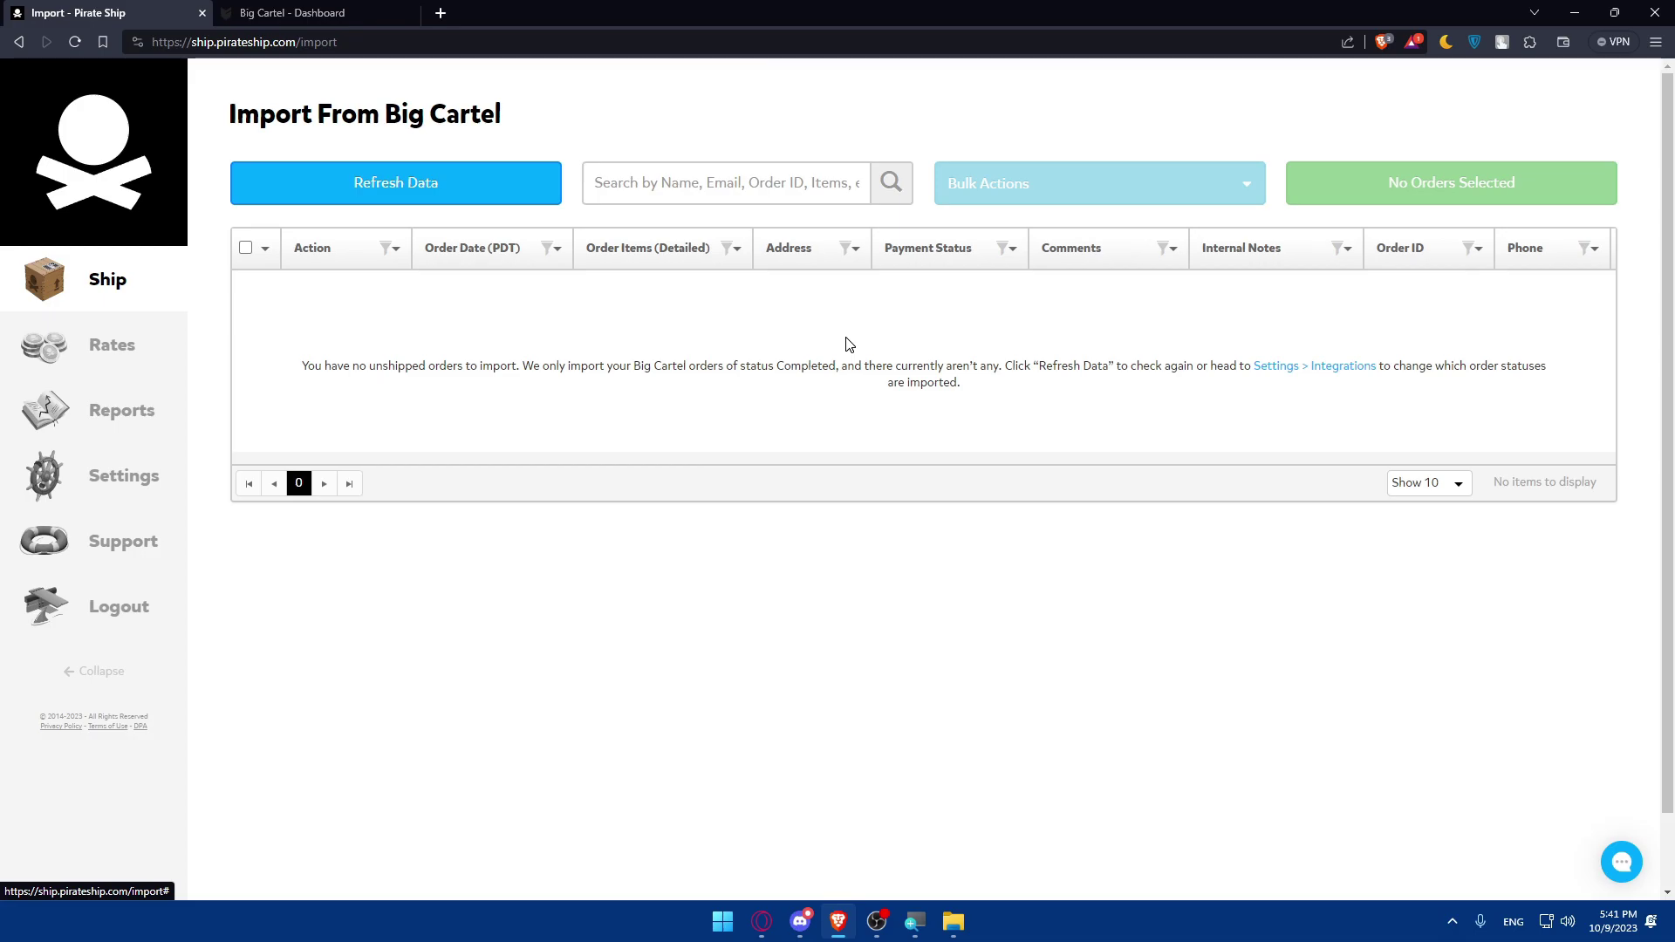
pyautogui.click(397, 14)
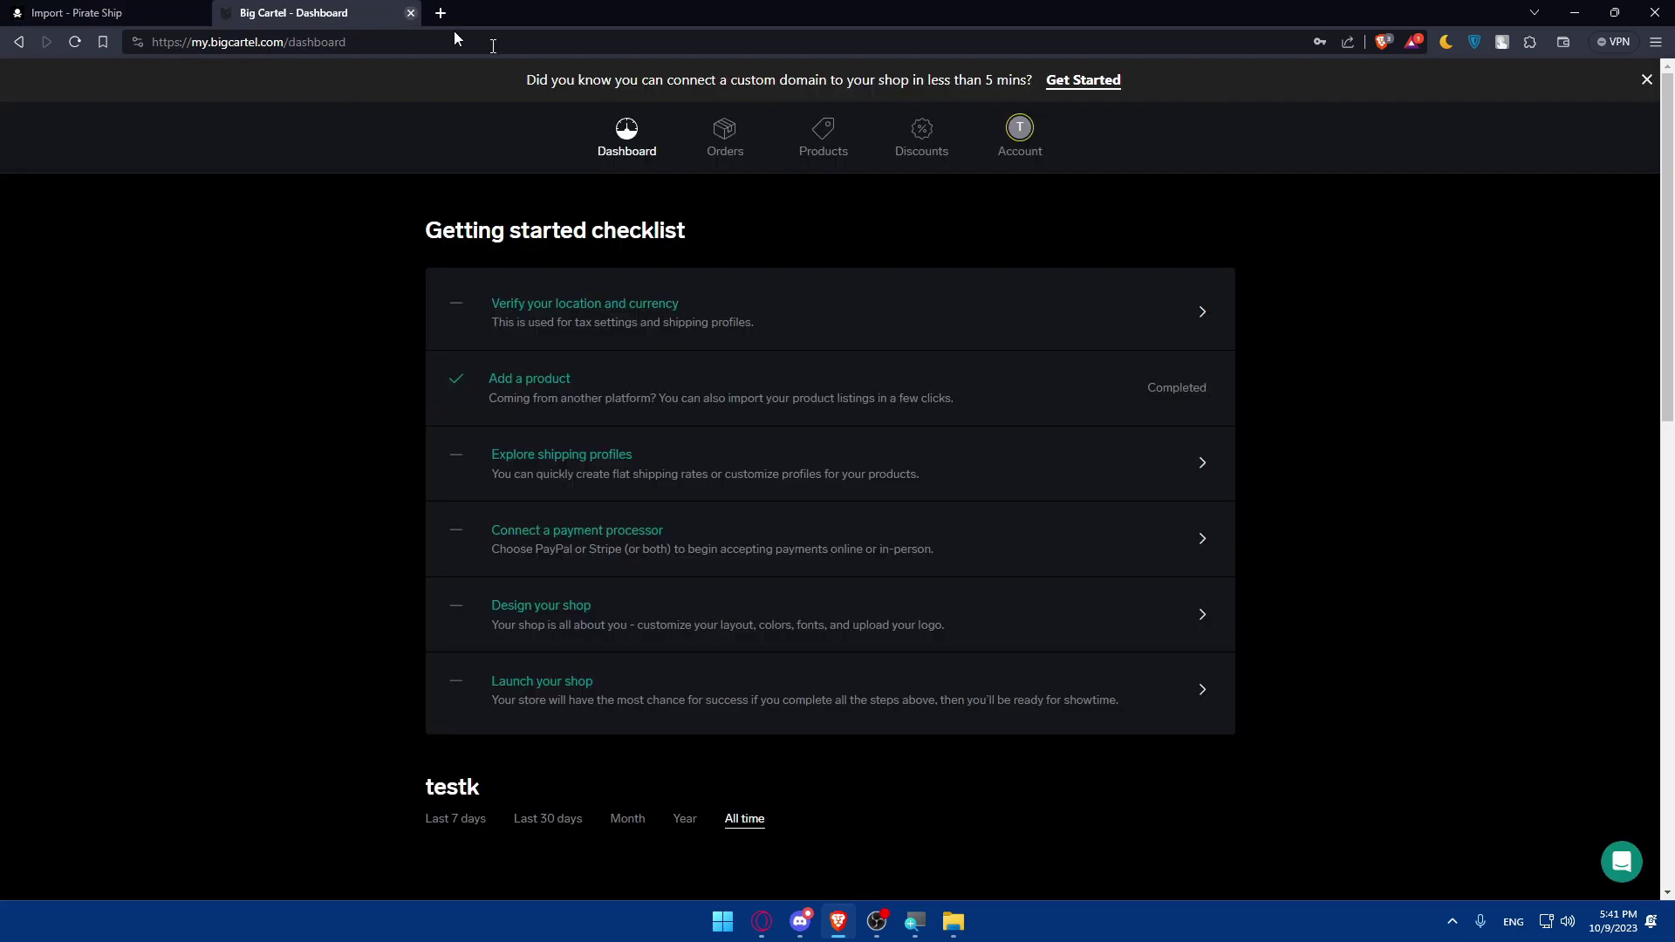
pyautogui.click(86, 11)
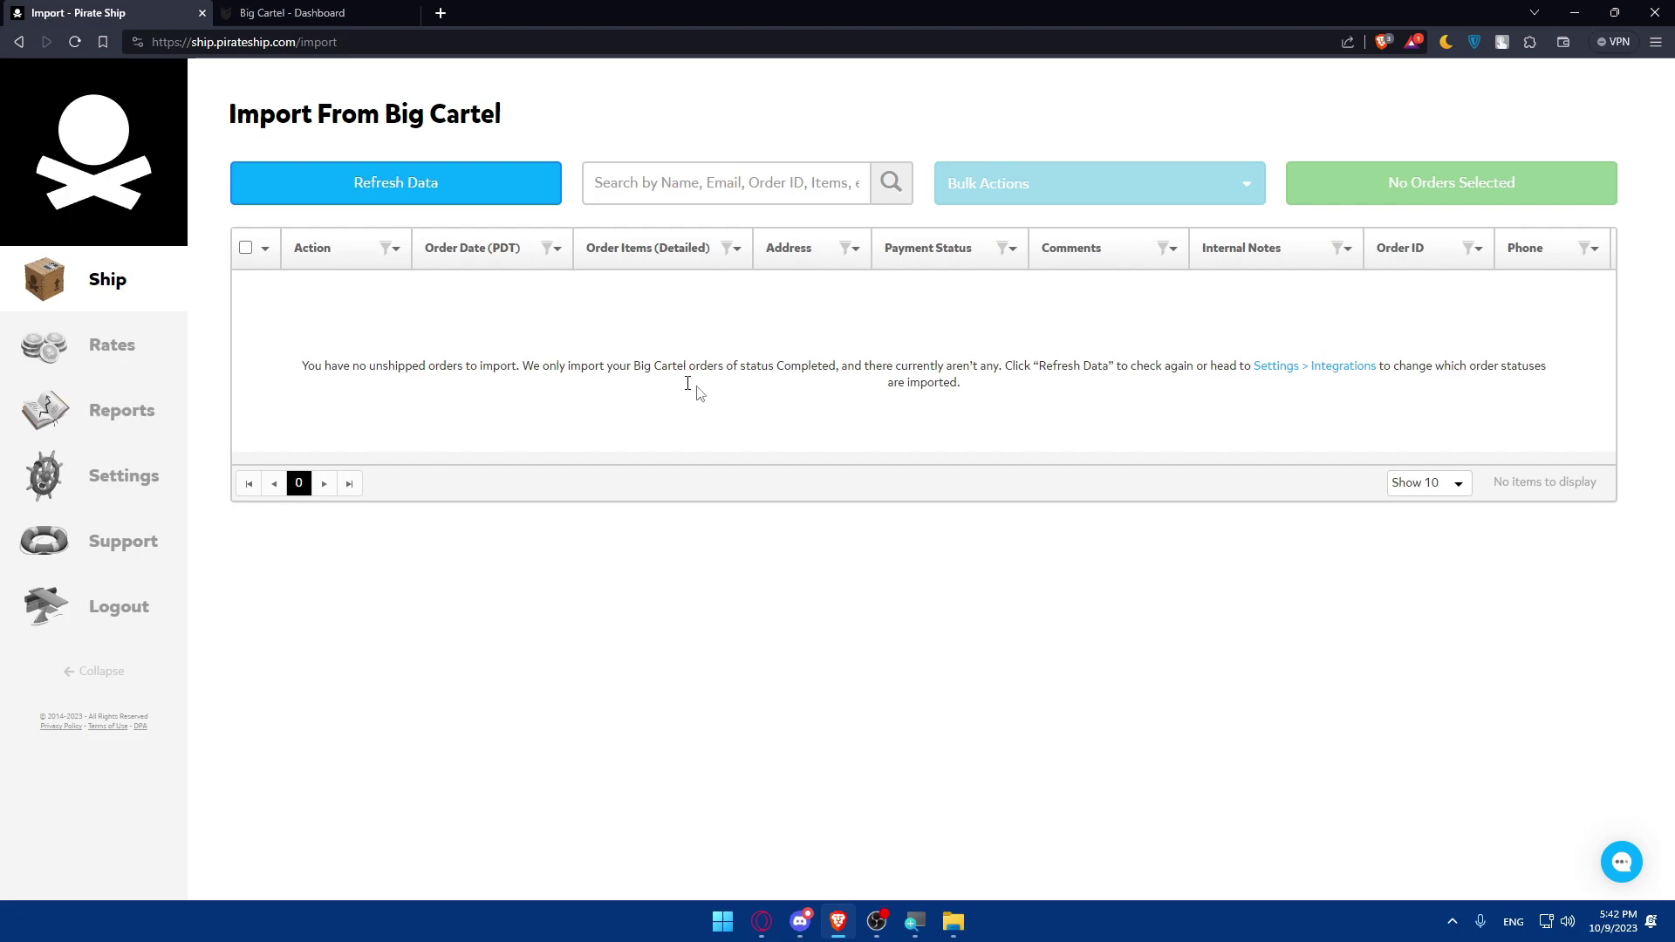
pyautogui.scroll(-1, 642, 396)
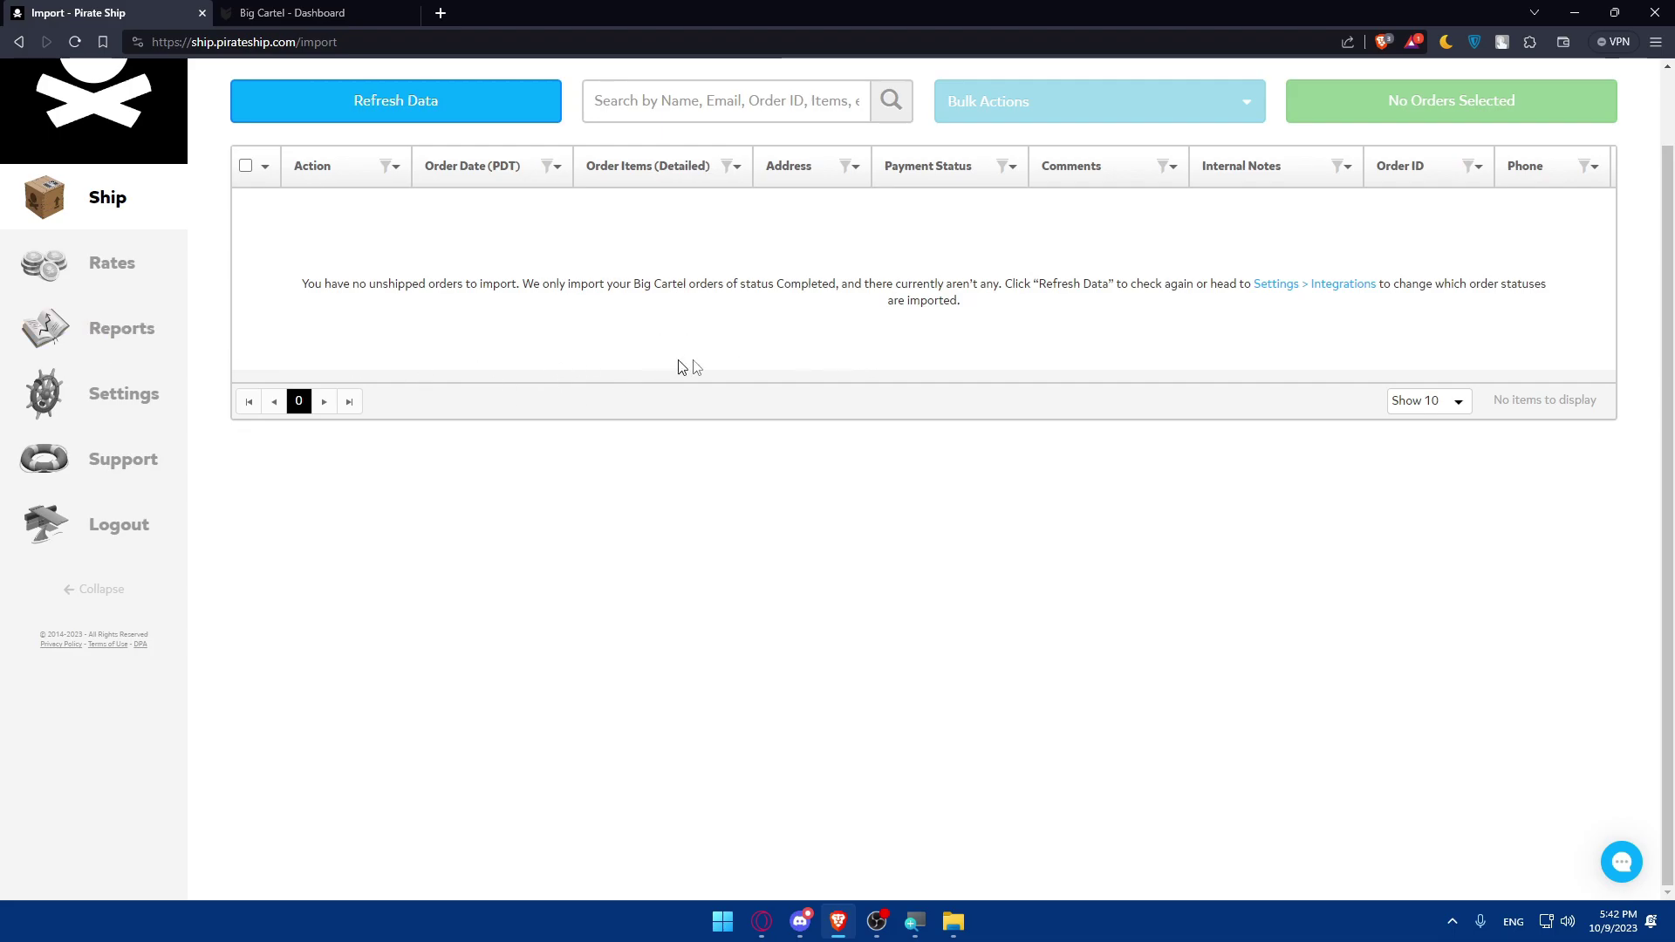
pyautogui.scroll(1, 724, 384)
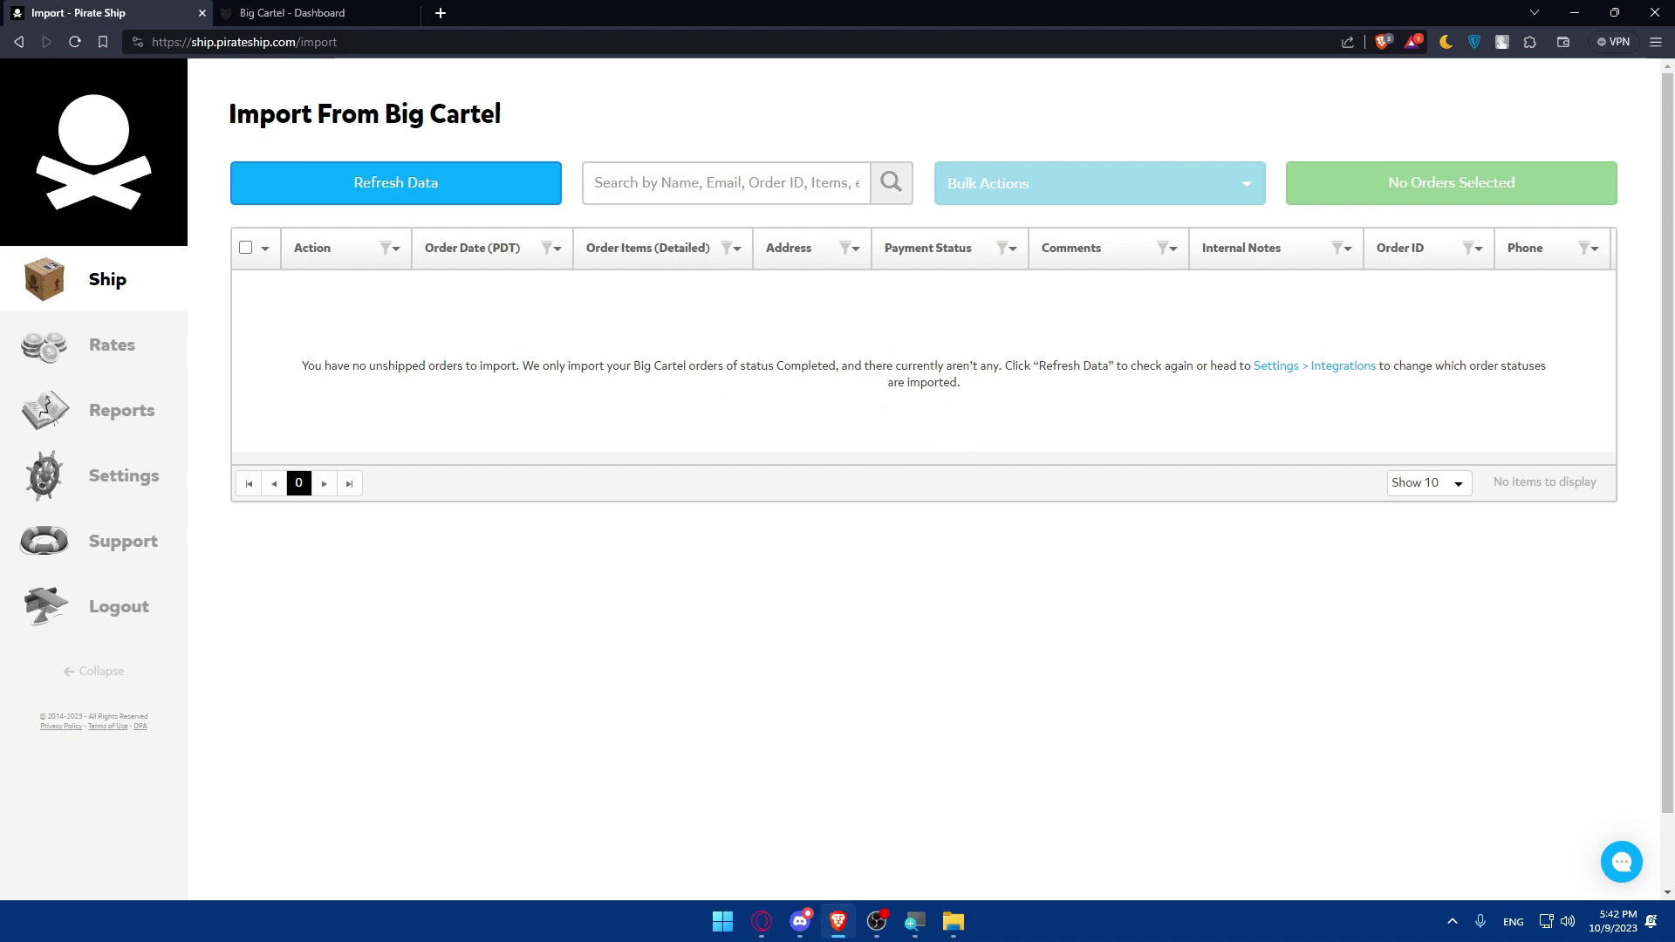
pyautogui.scroll(-1, 920, 384)
pyautogui.scroll(1, 877, 394)
pyautogui.scroll(-1, 734, 426)
pyautogui.scroll(1, 735, 426)
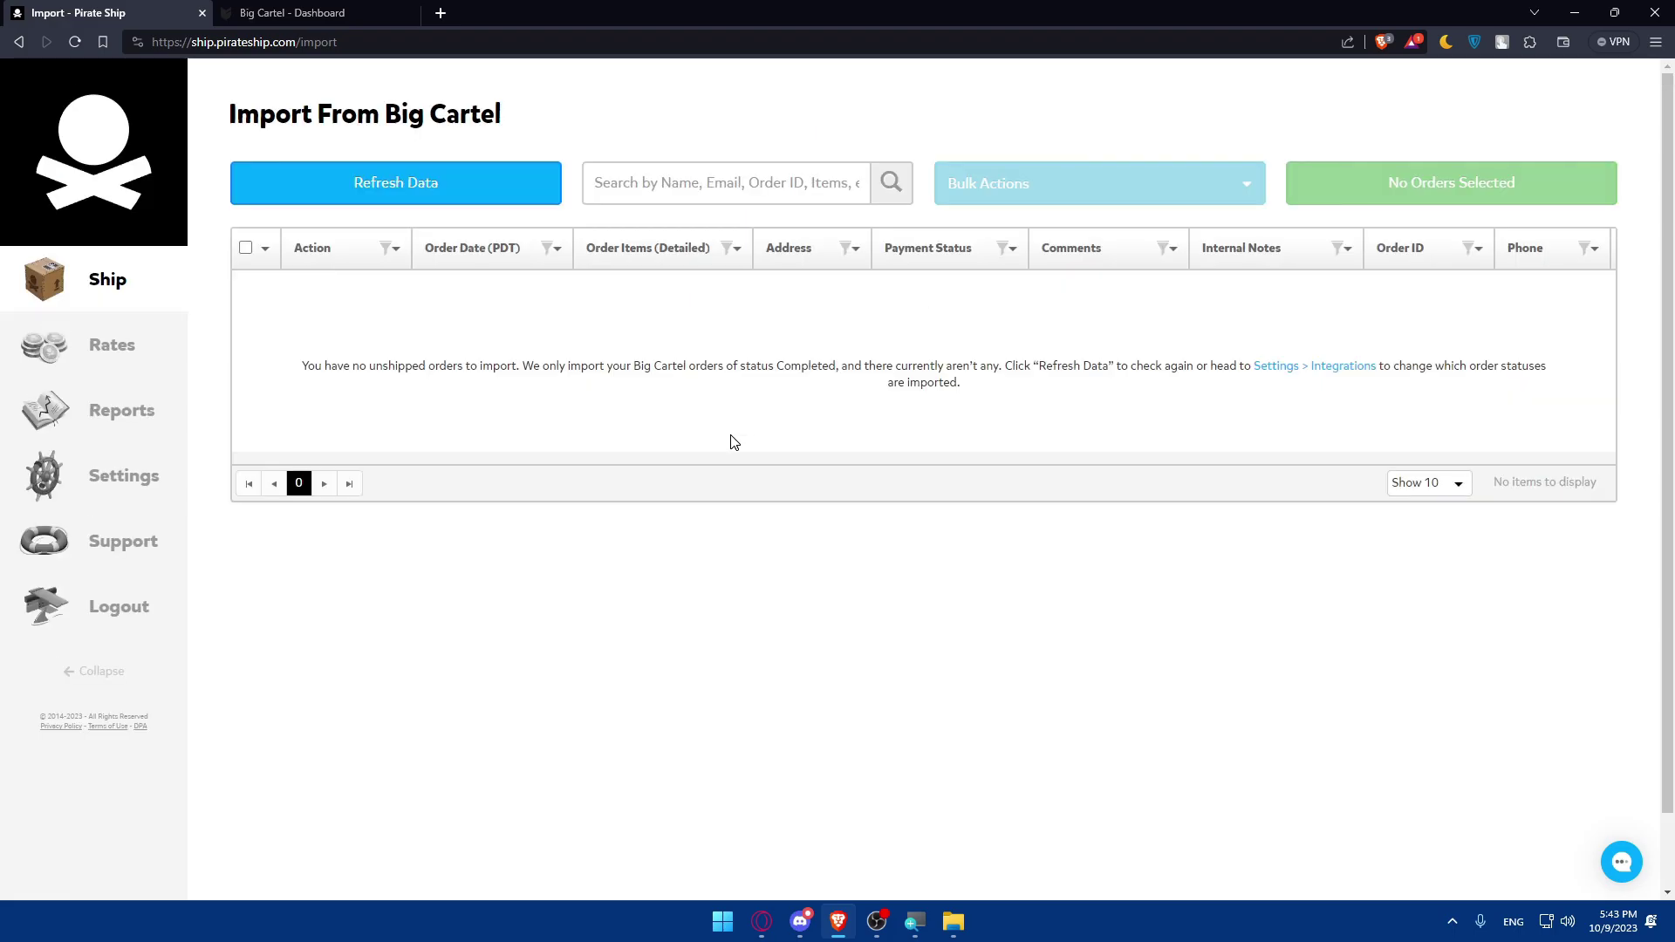
pyautogui.click(288, 12)
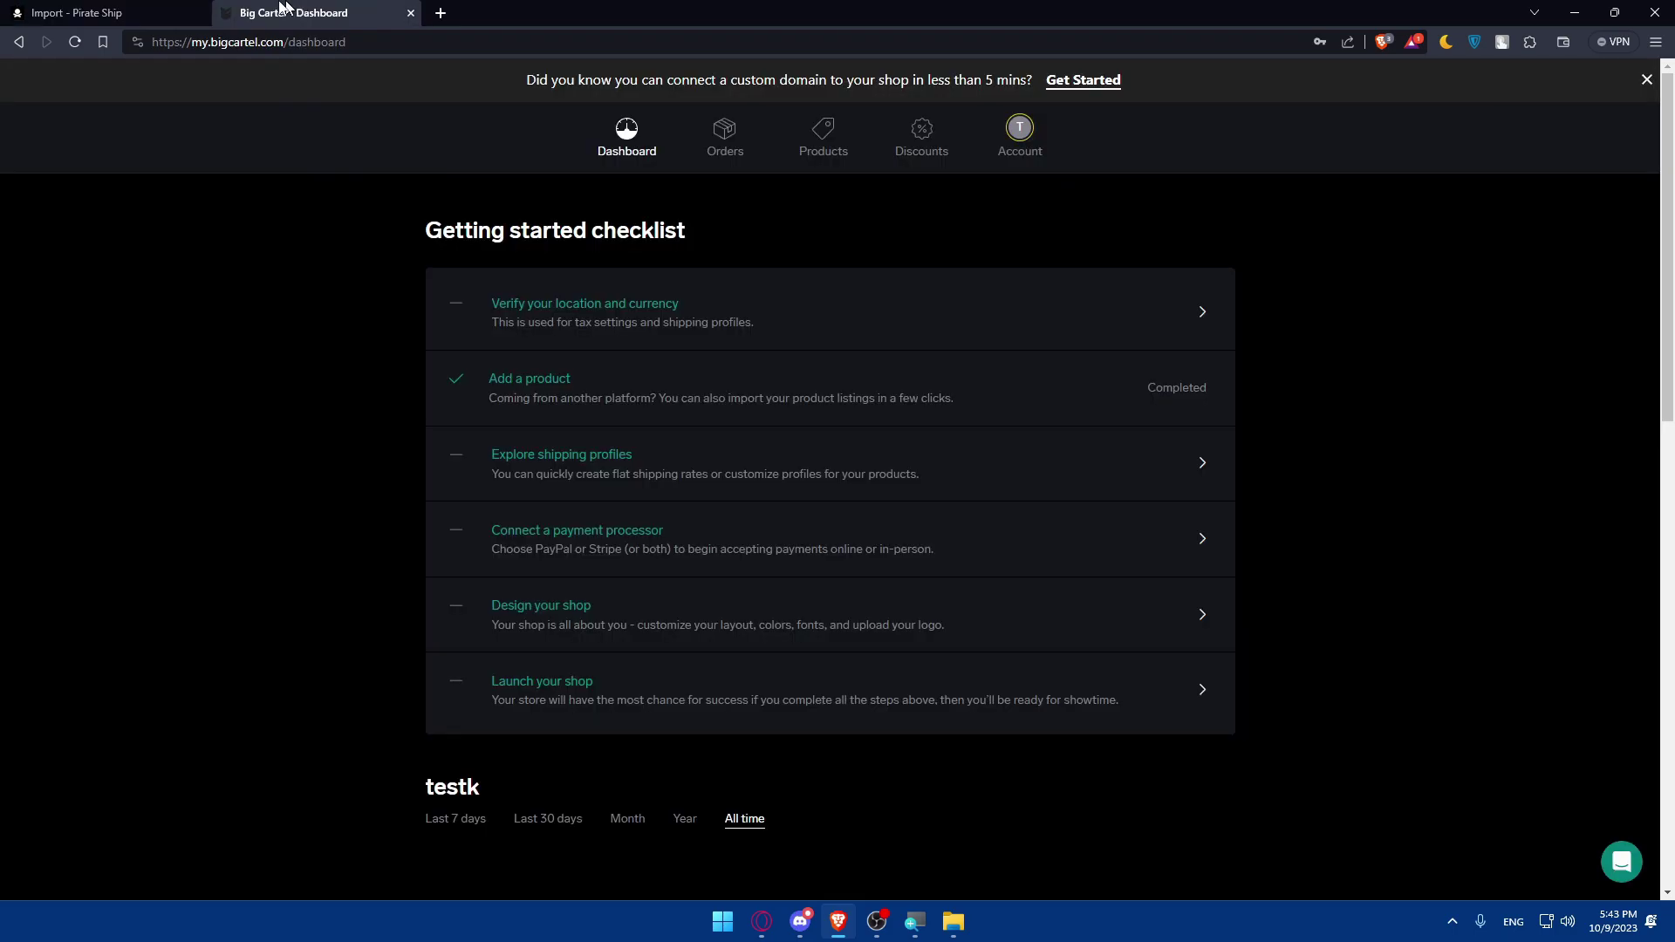
pyautogui.click(112, 11)
pyautogui.click(275, 11)
pyautogui.click(112, 11)
pyautogui.click(287, 10)
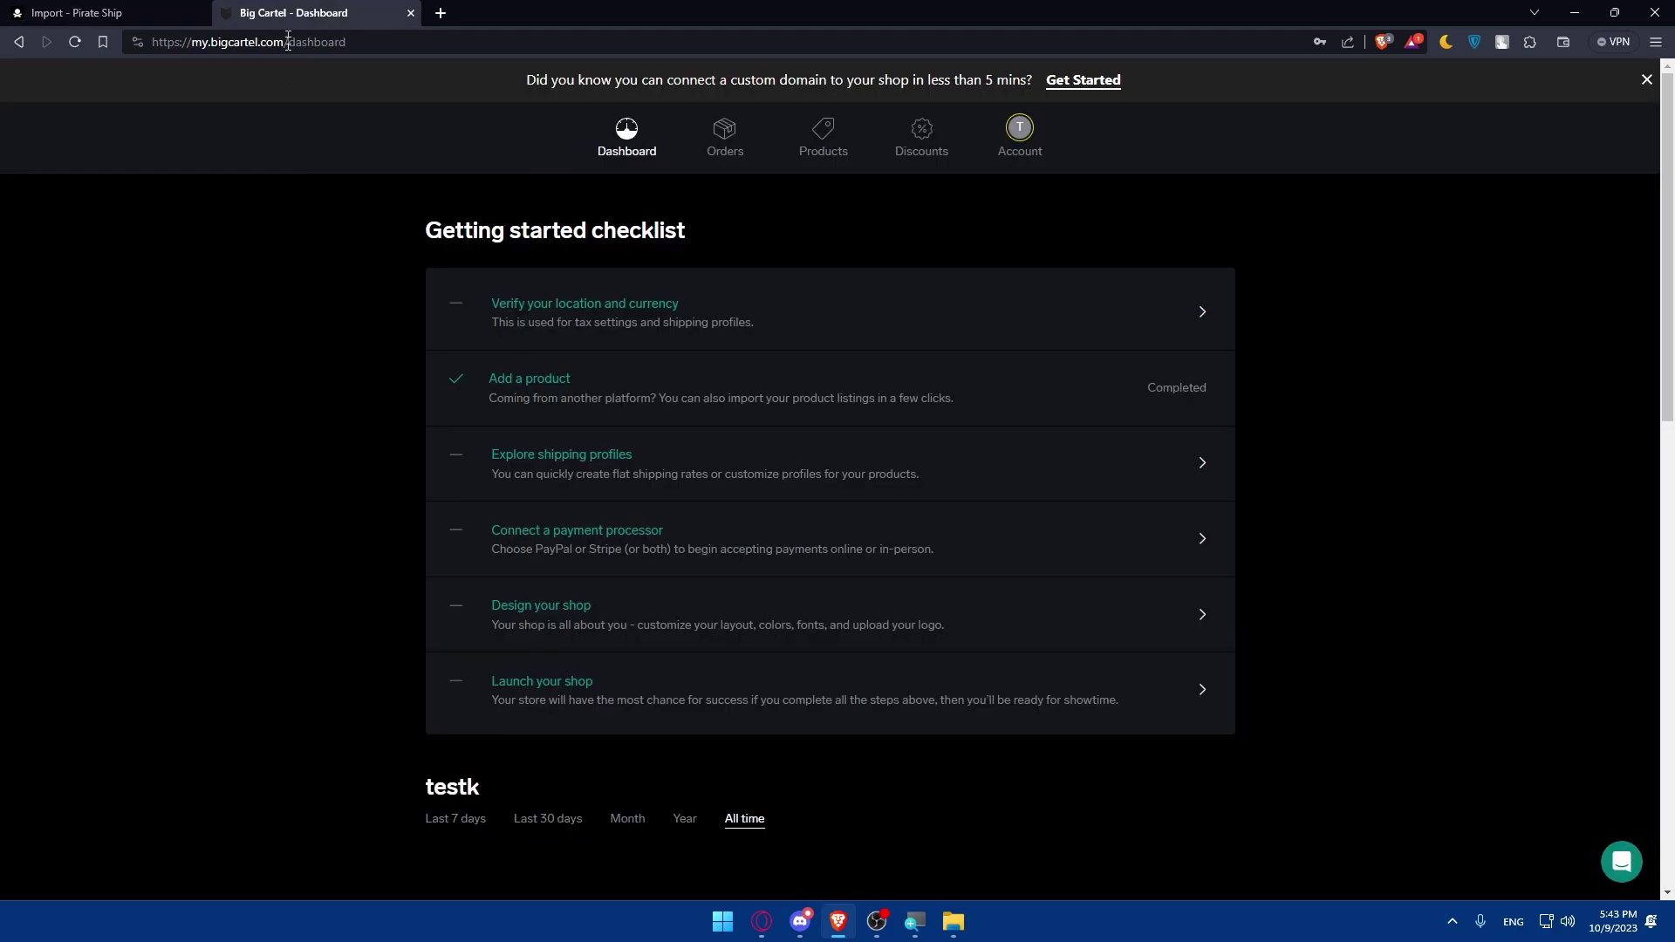